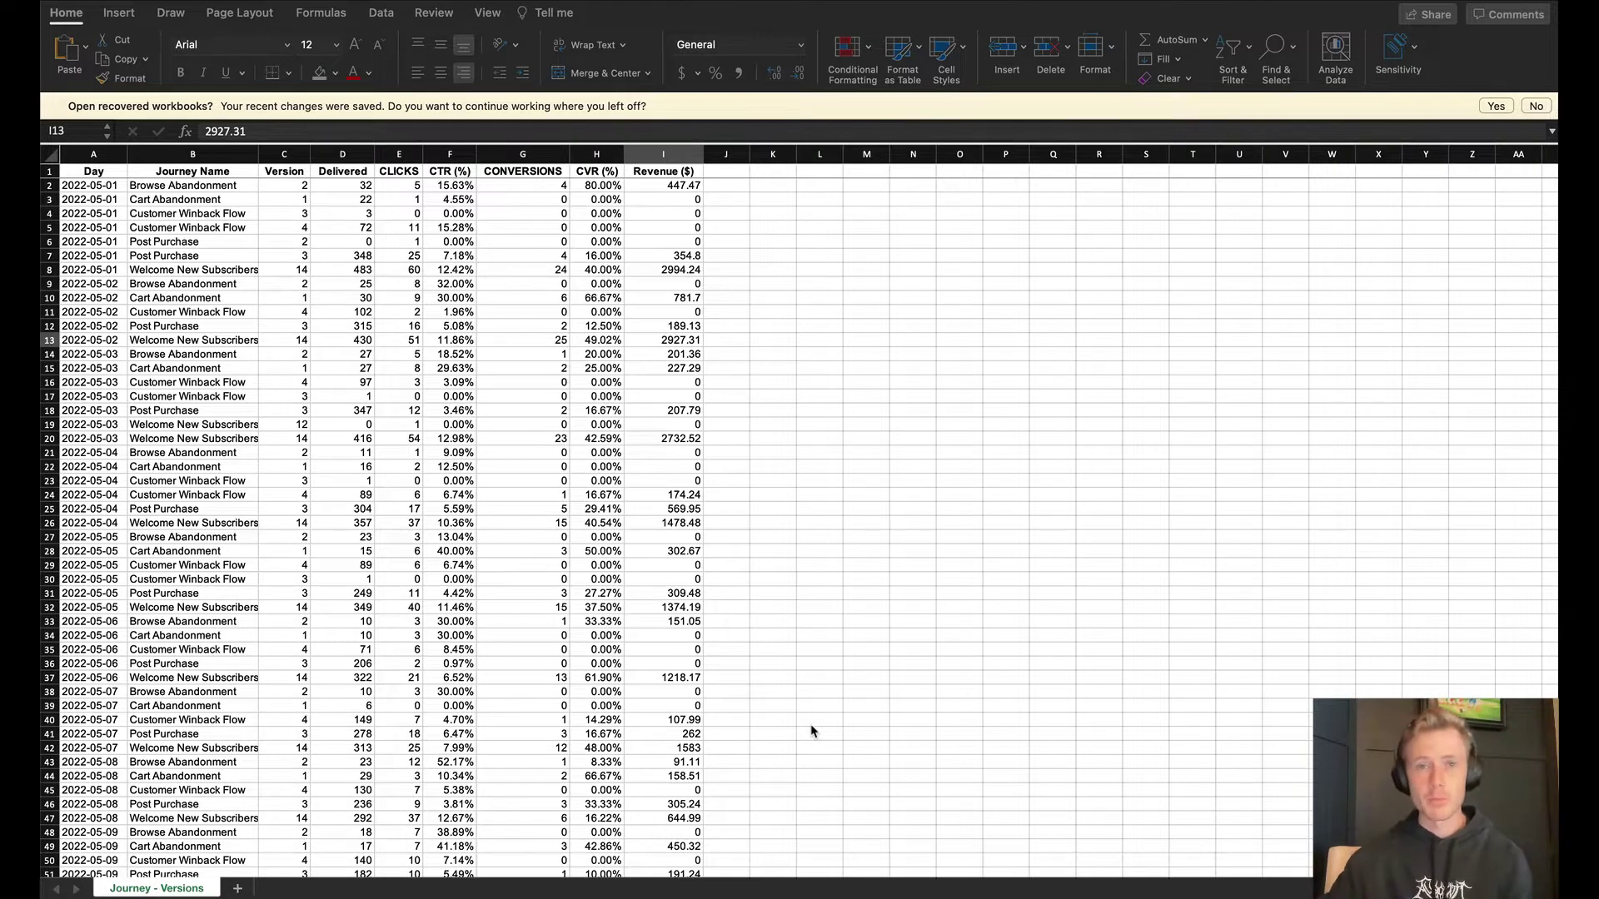
Insert a PivotTable of the whole sheet's data on a new worksheet.
click(49, 154)
click(119, 12)
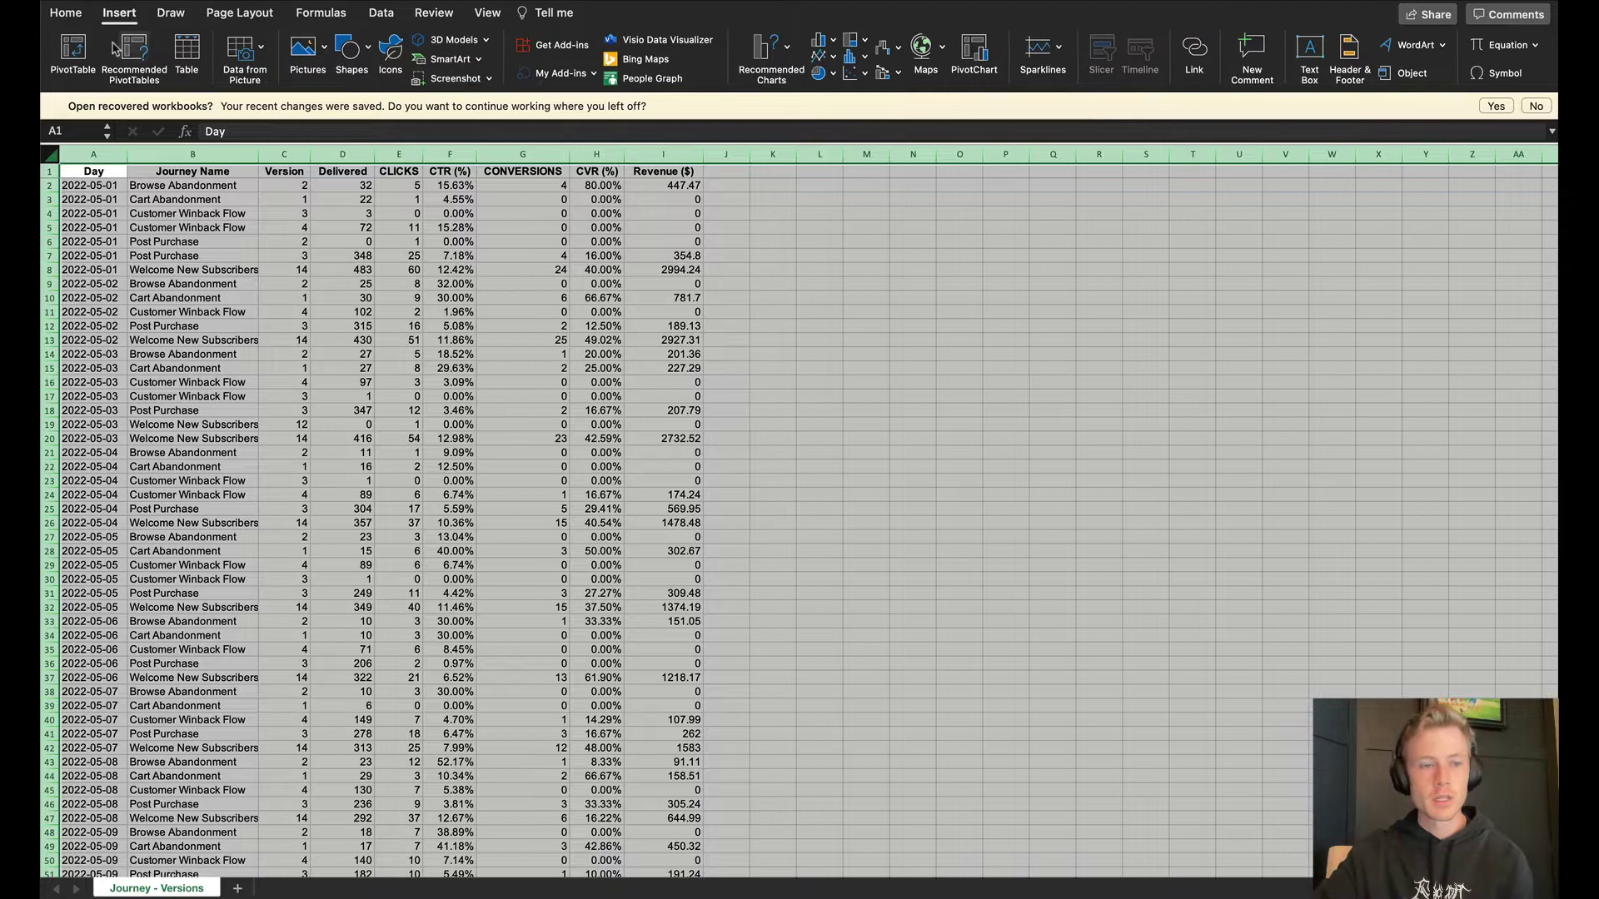
click(73, 54)
click(965, 423)
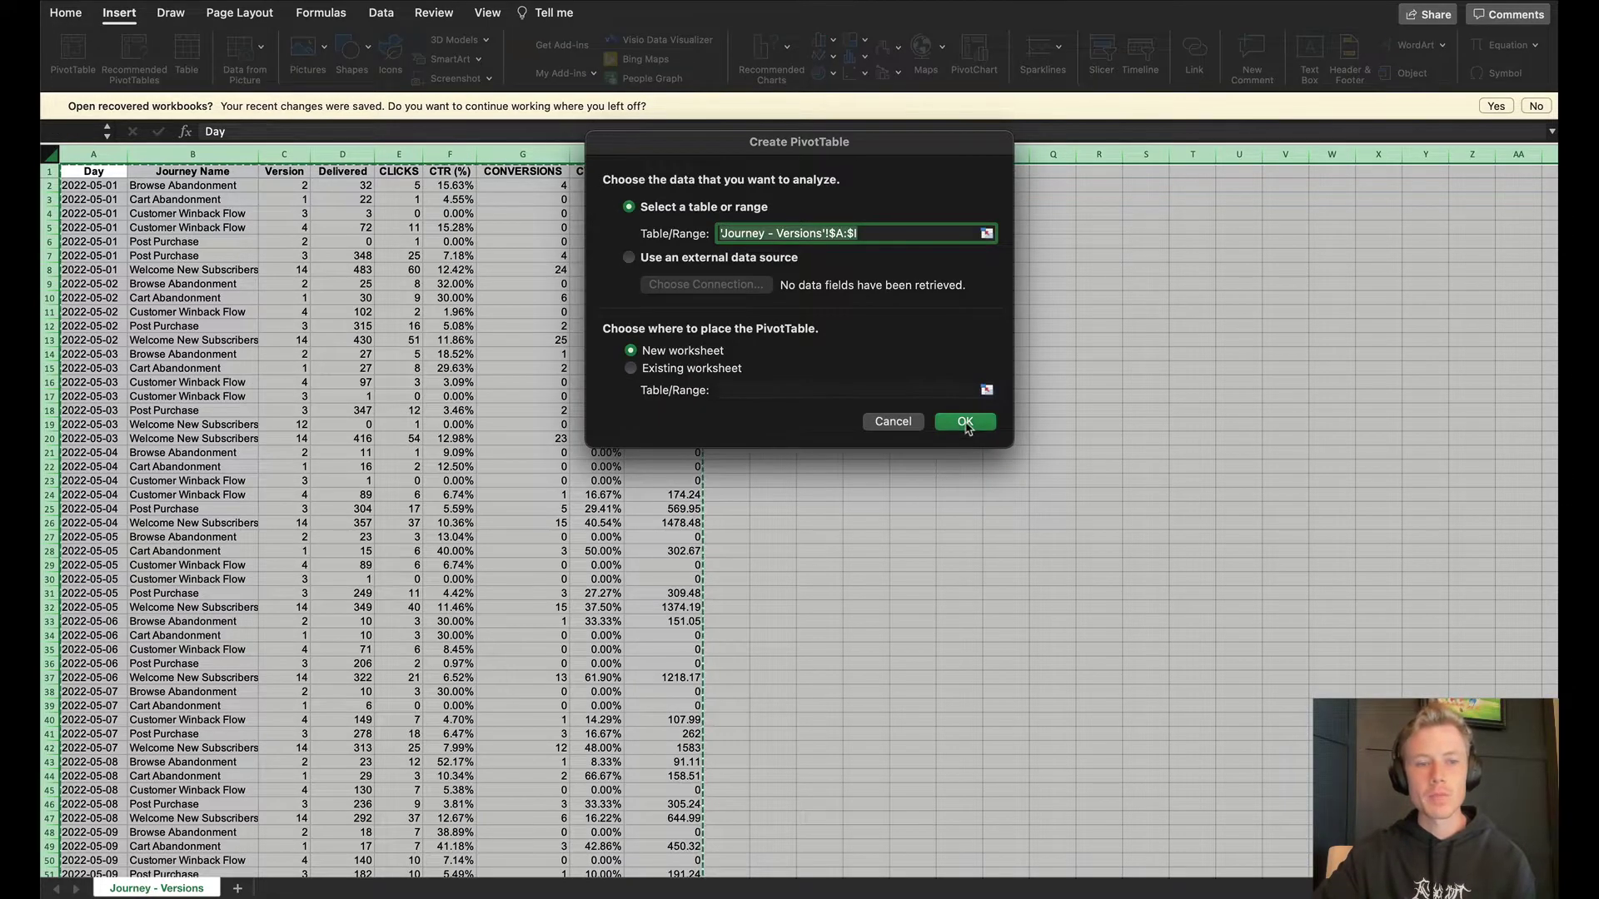
Put Journey Name in Rows, sum Delivered and Revenue ($), and remove Version.
click(1313, 247)
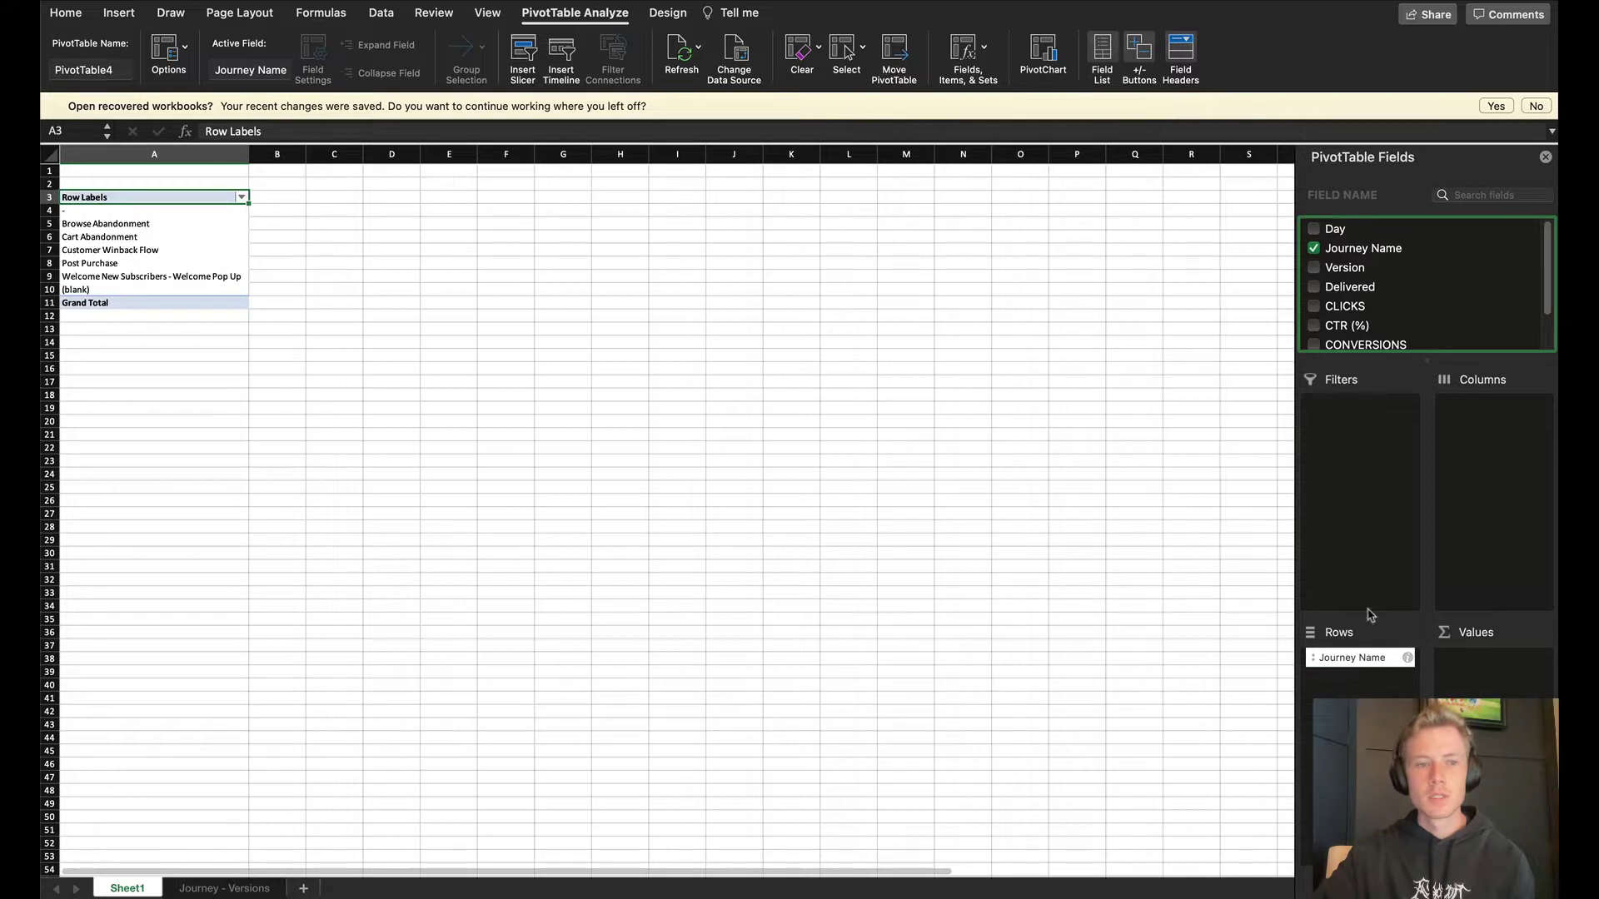
drag(1350, 277, 1349, 676)
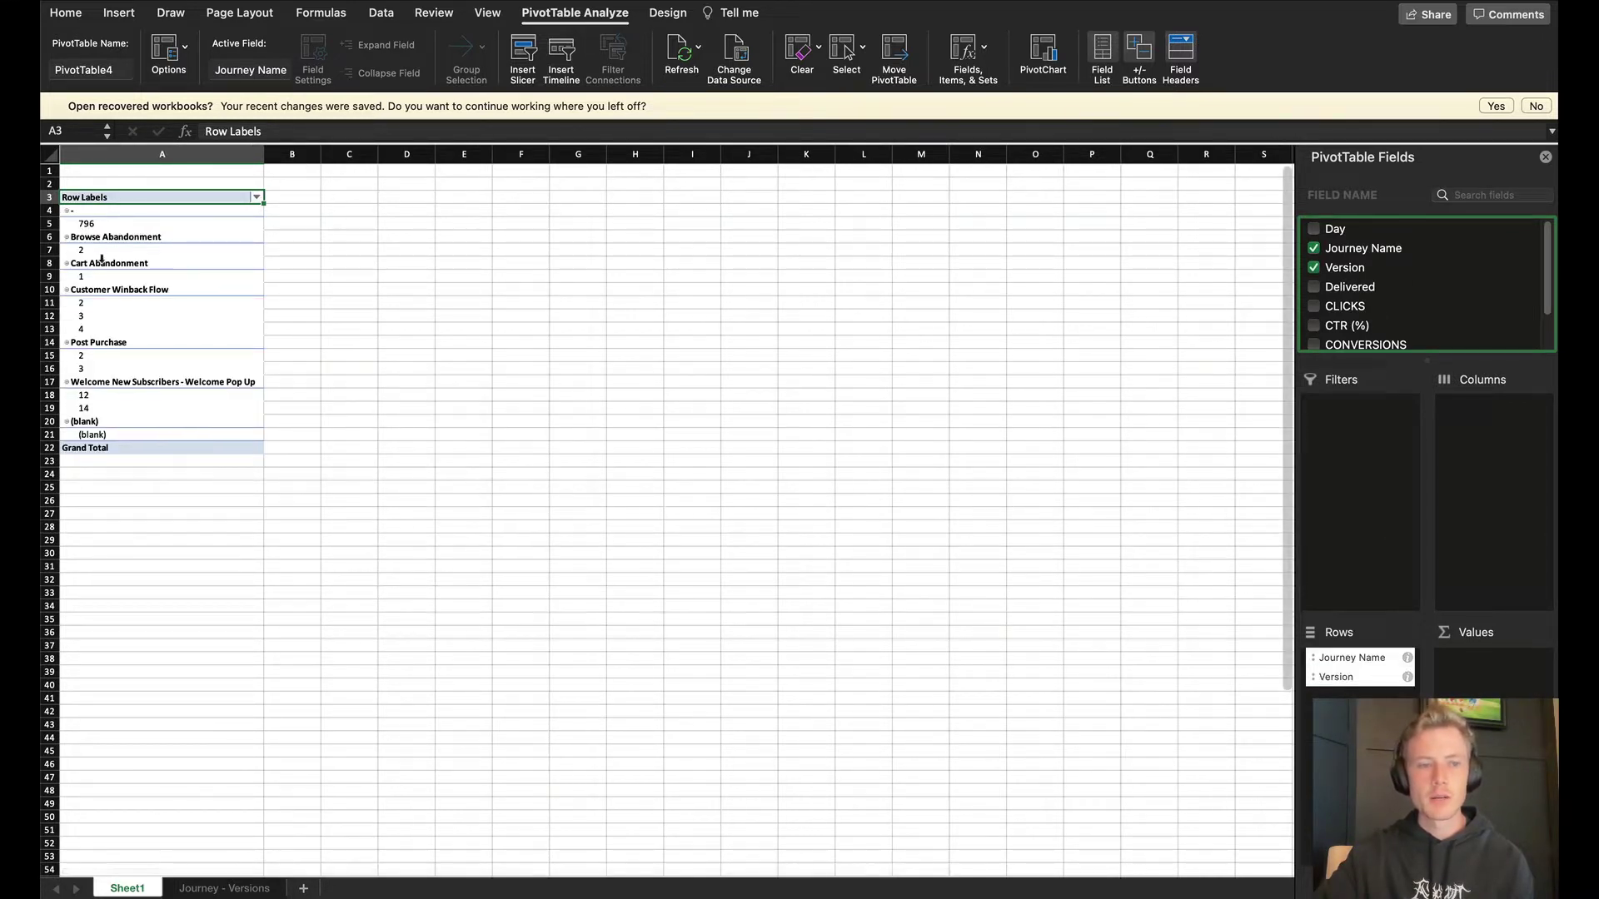
scroll(1338, 304, down, 1)
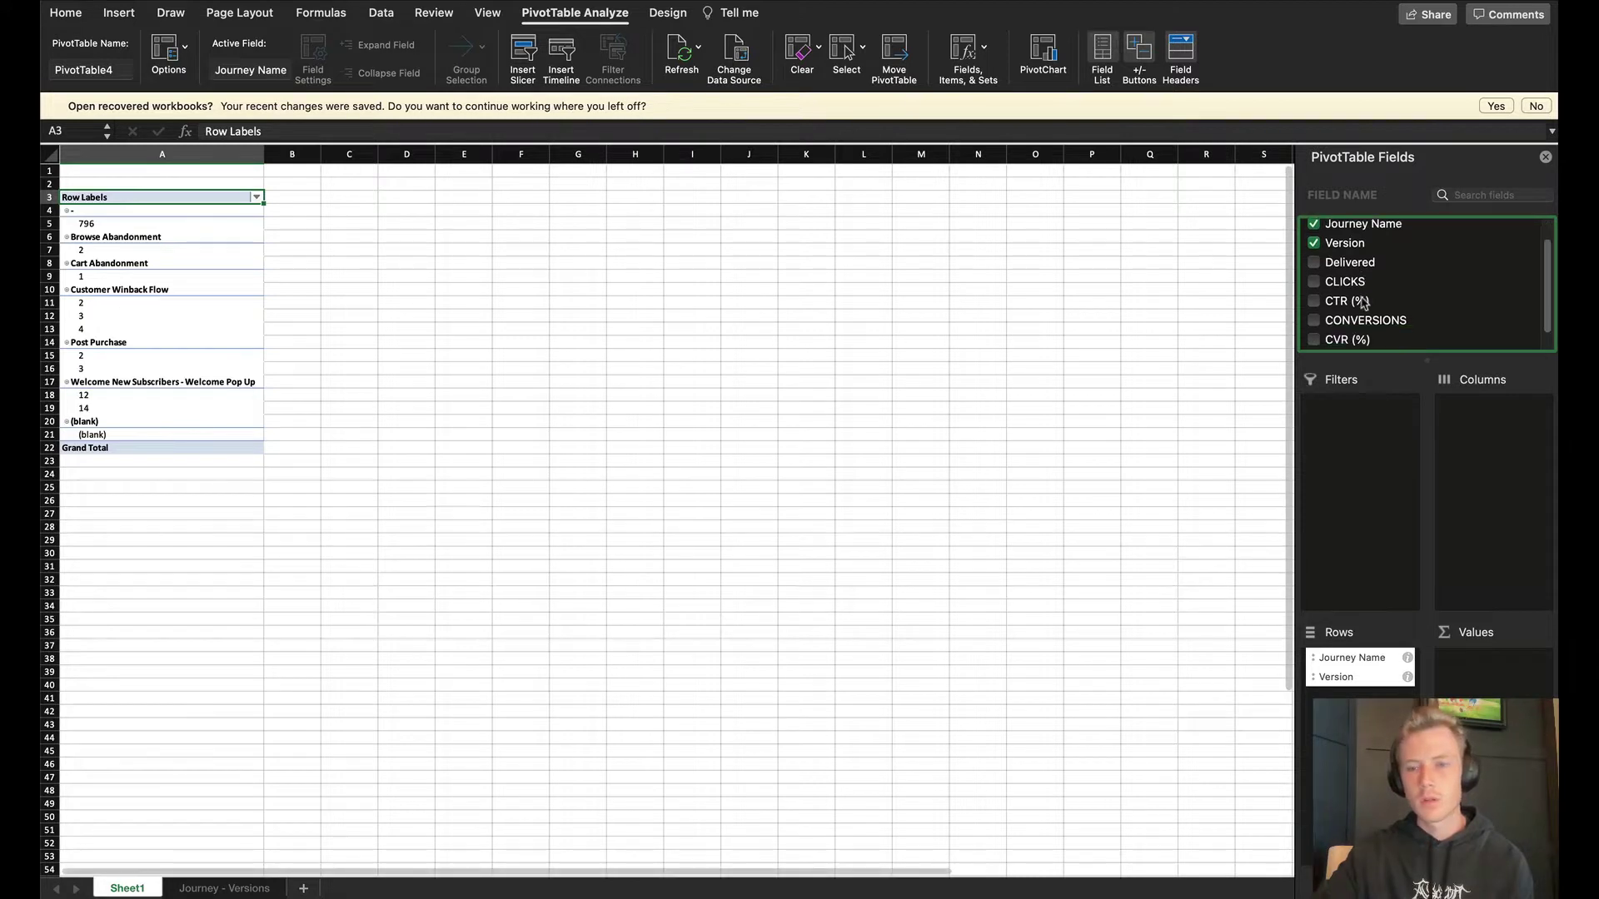
scroll(1332, 293, up, 1)
drag(1329, 291, 1489, 666)
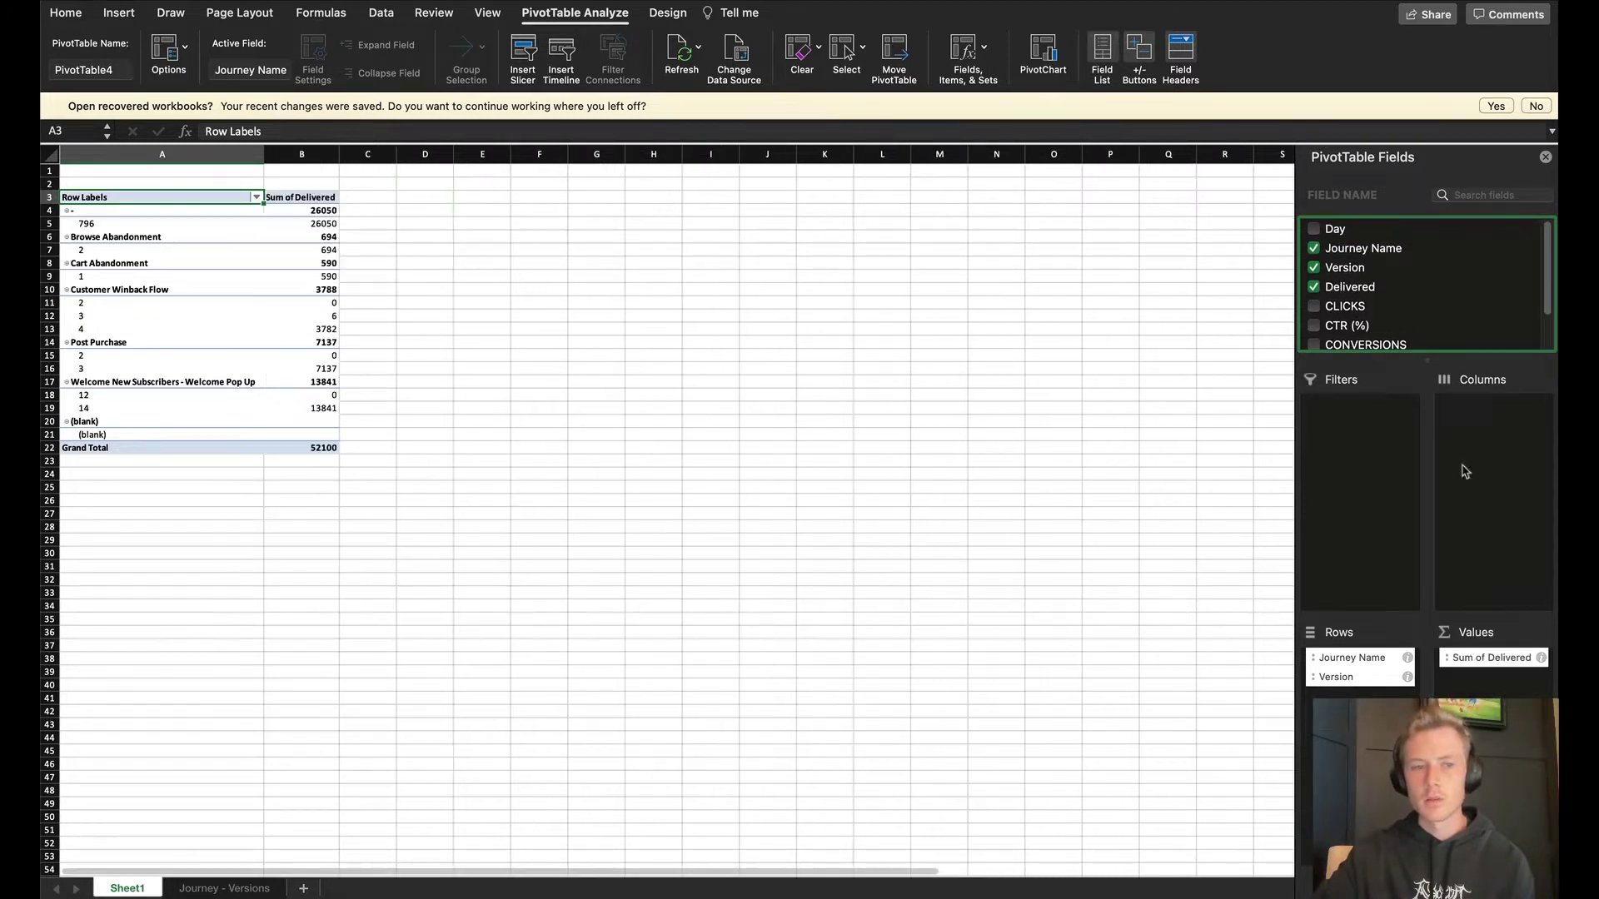
scroll(1368, 307, down, 2)
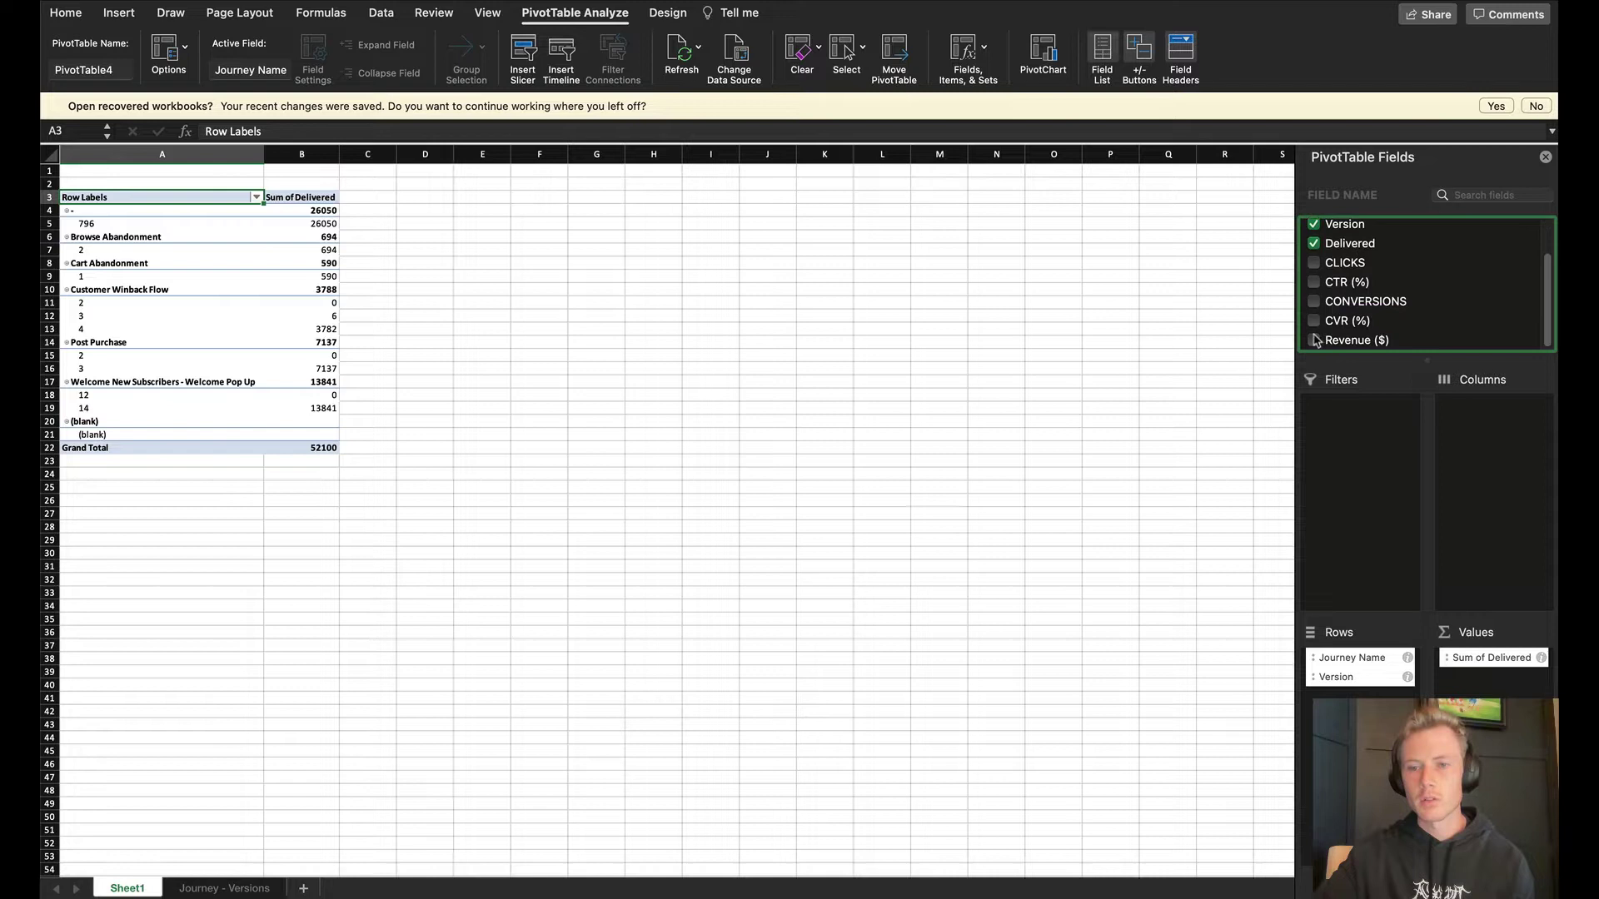
click(1315, 340)
drag(1469, 383, 1492, 679)
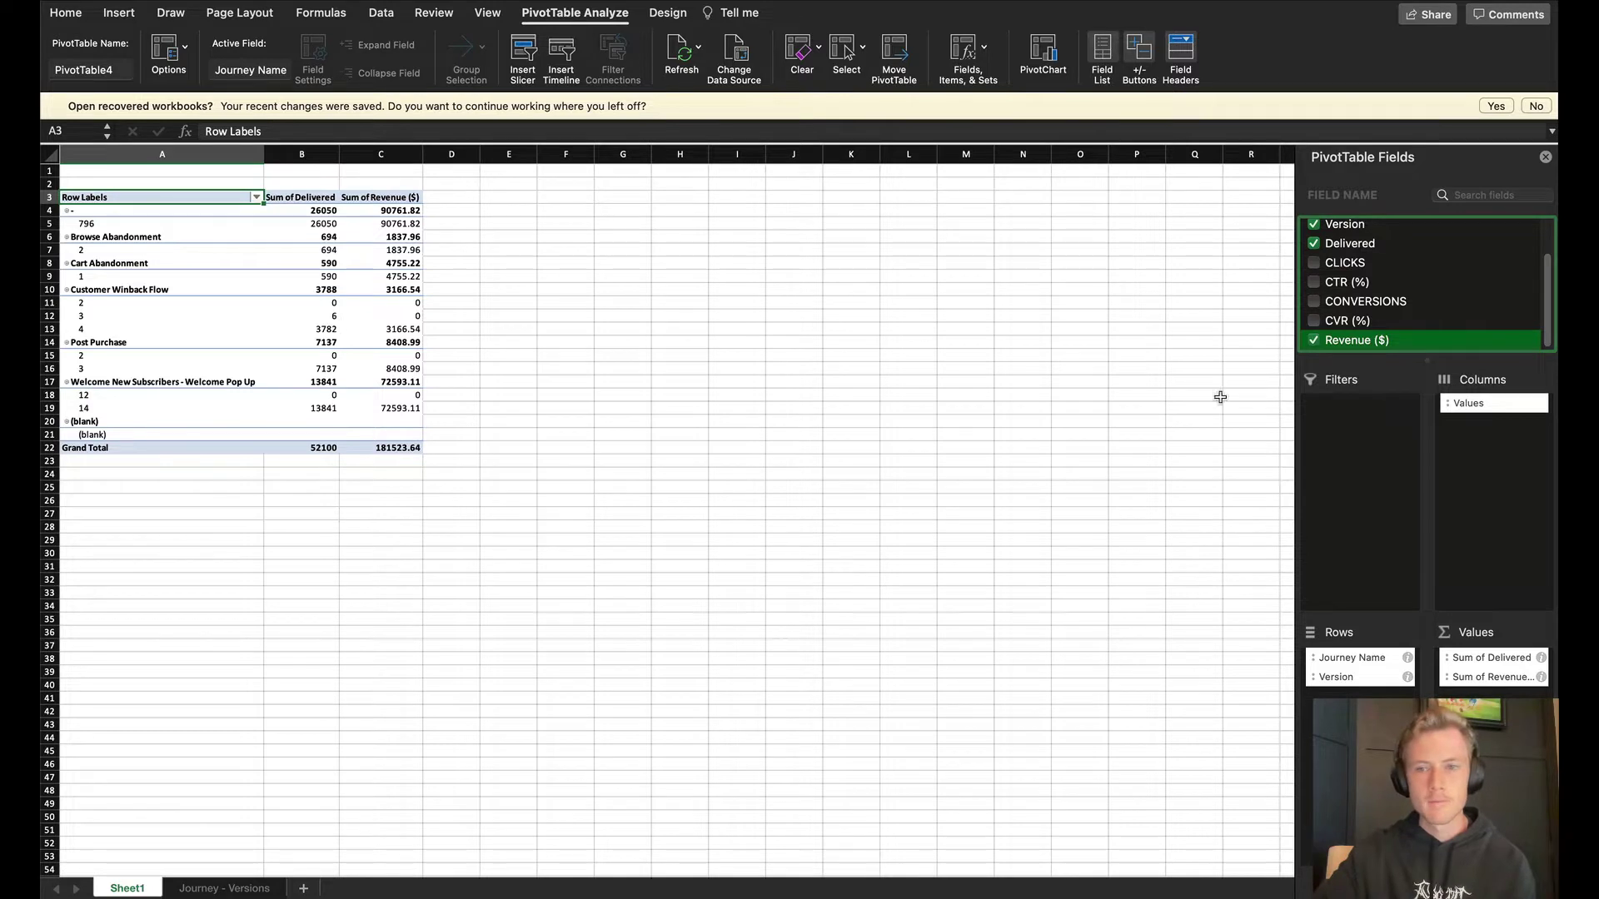
scroll(1360, 331, up, 3)
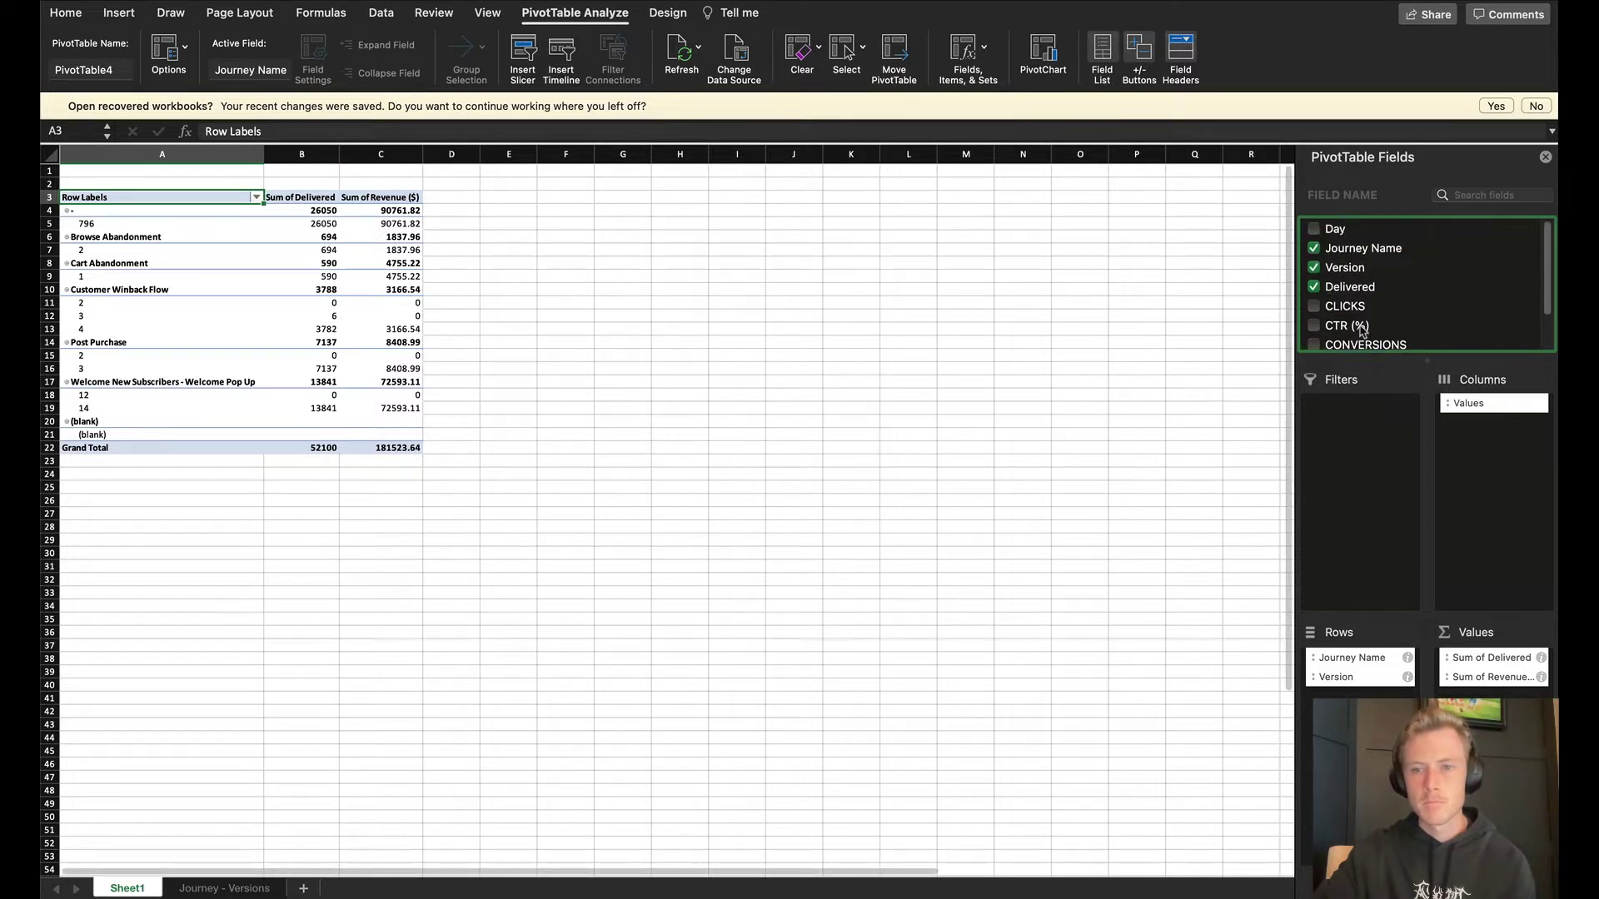
click(1313, 267)
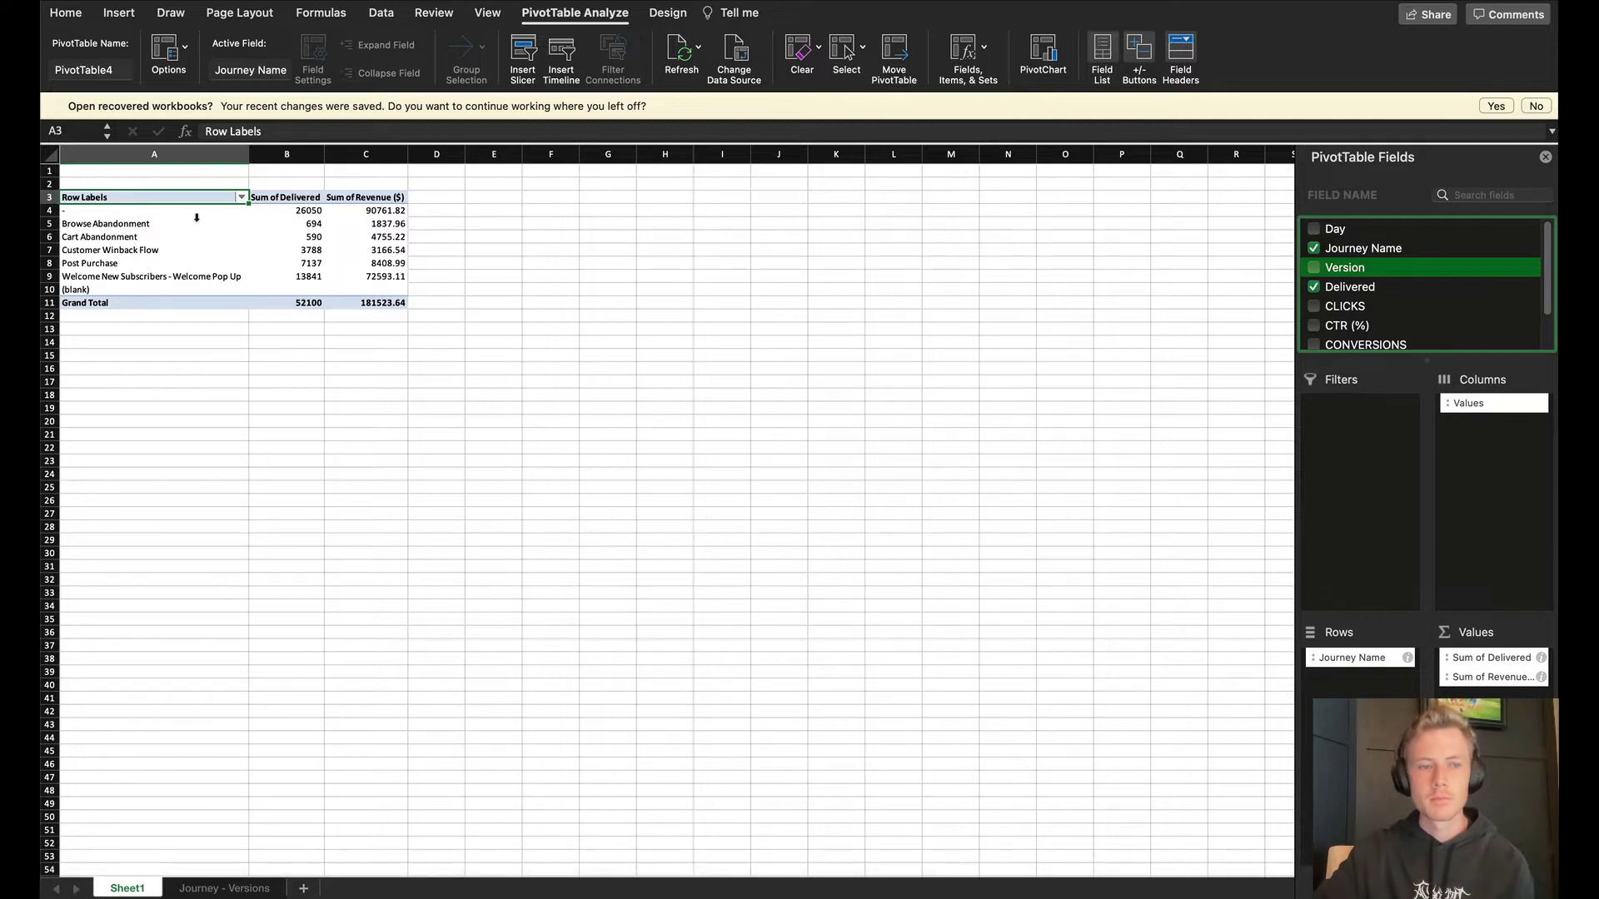
Delete the TOTAL row 166 from the Journey - Versions data sheet.
click(224, 888)
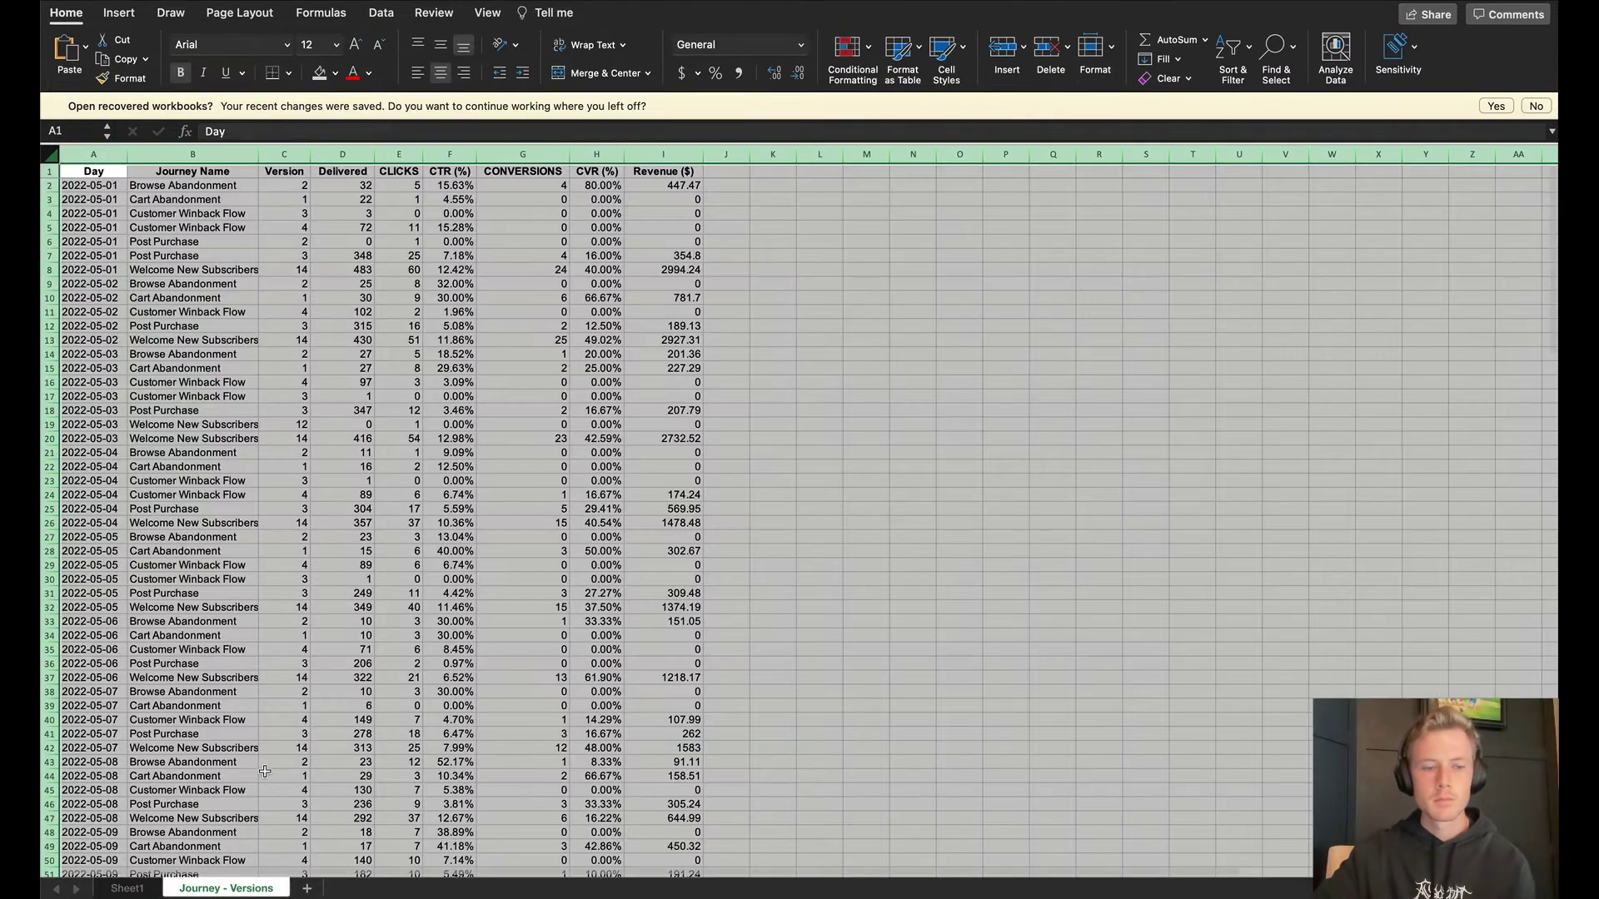
key(super+a)
scroll(298, 311, down, 20)
scroll(299, 311, up, 15)
click(177, 622)
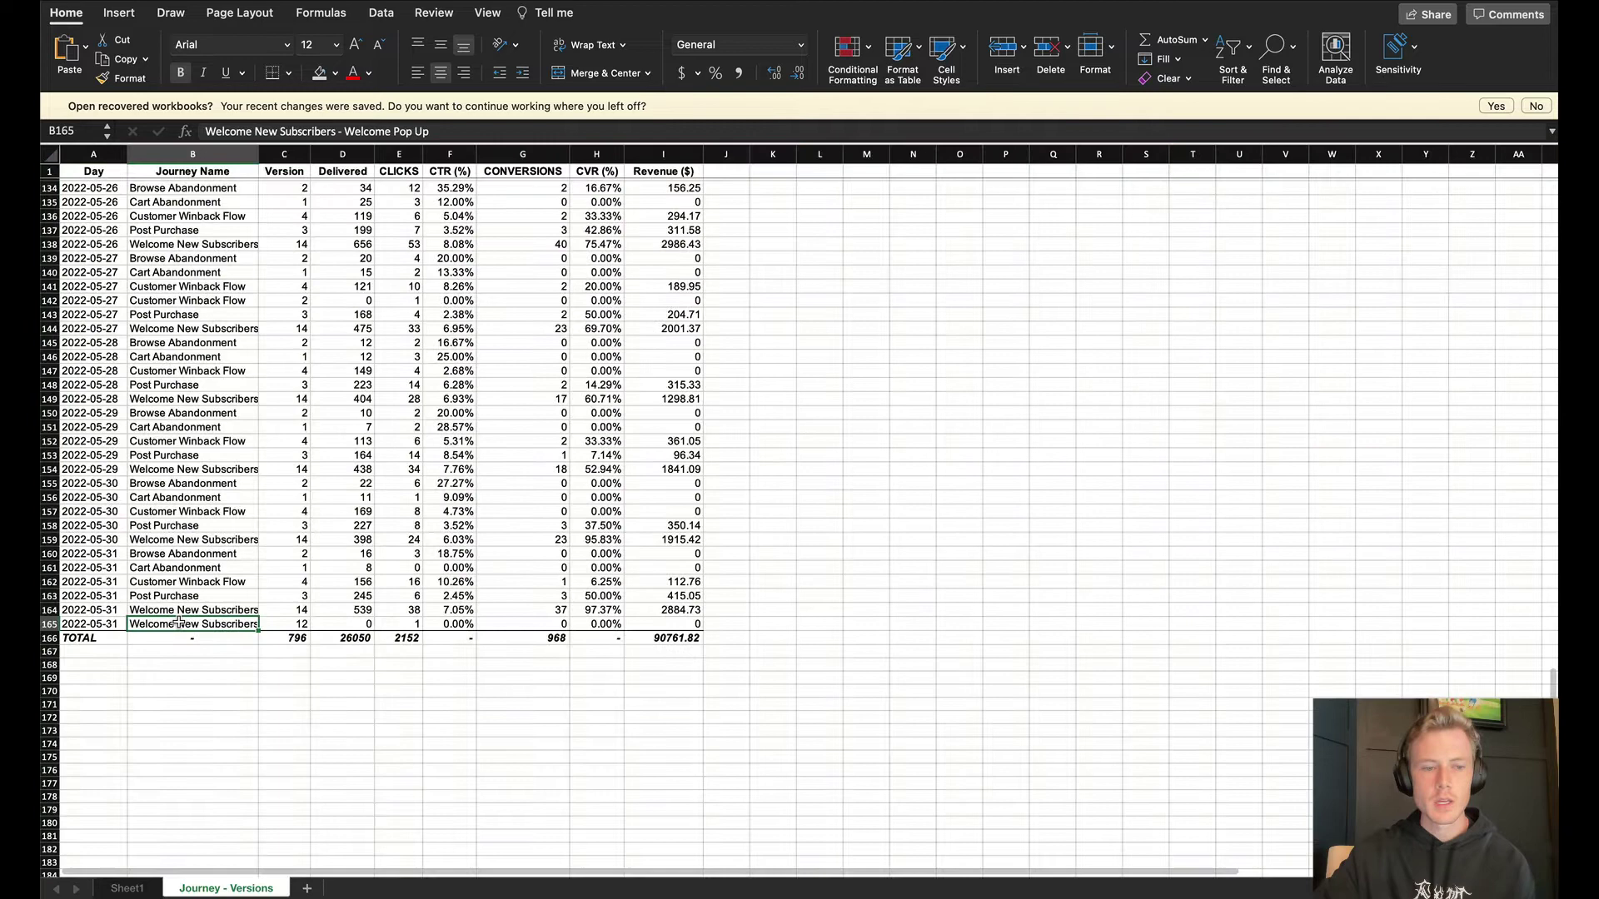
click(50, 638)
right_click(50, 638)
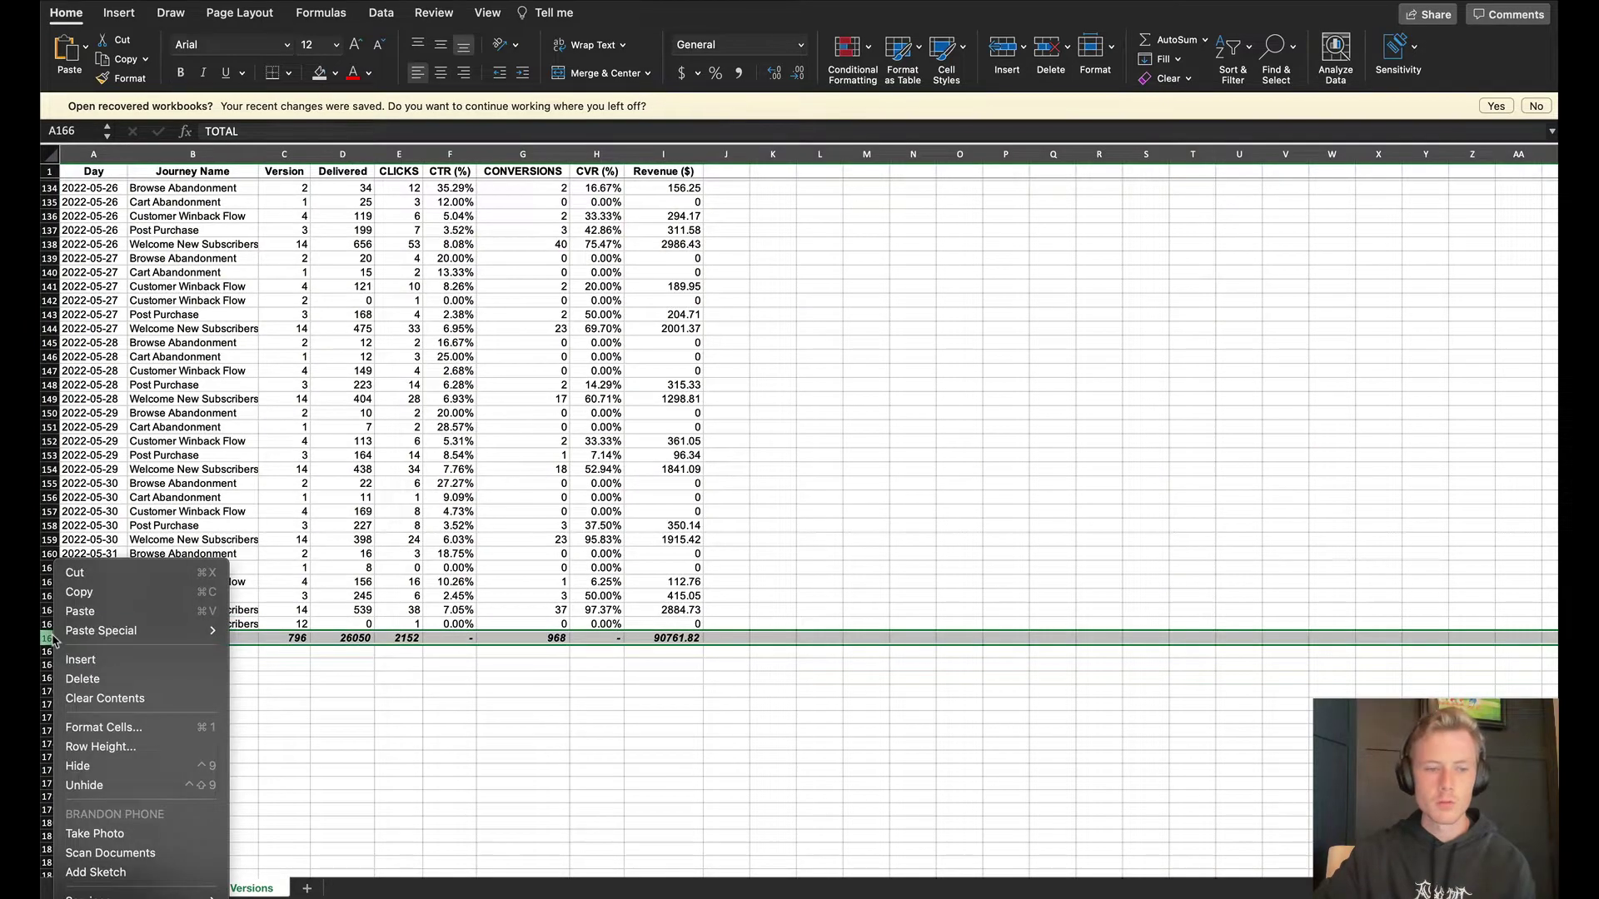
click(83, 684)
Refresh the pivot table and check the Welcome New Subscribers and Browse Abandonment totals.
click(127, 887)
right_click(258, 289)
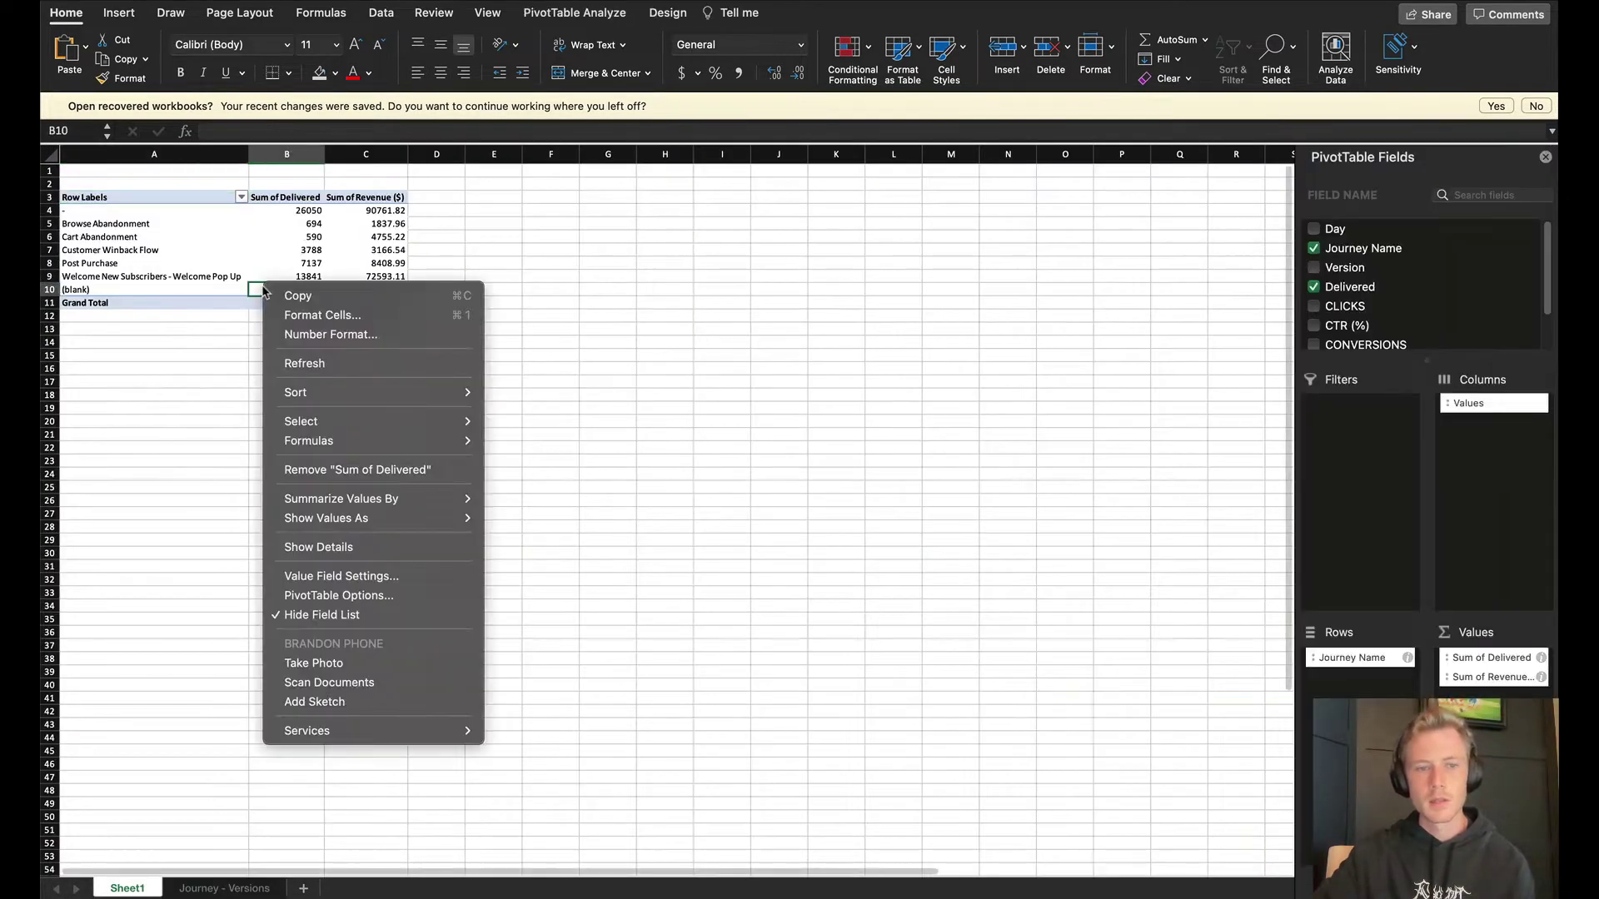
click(324, 372)
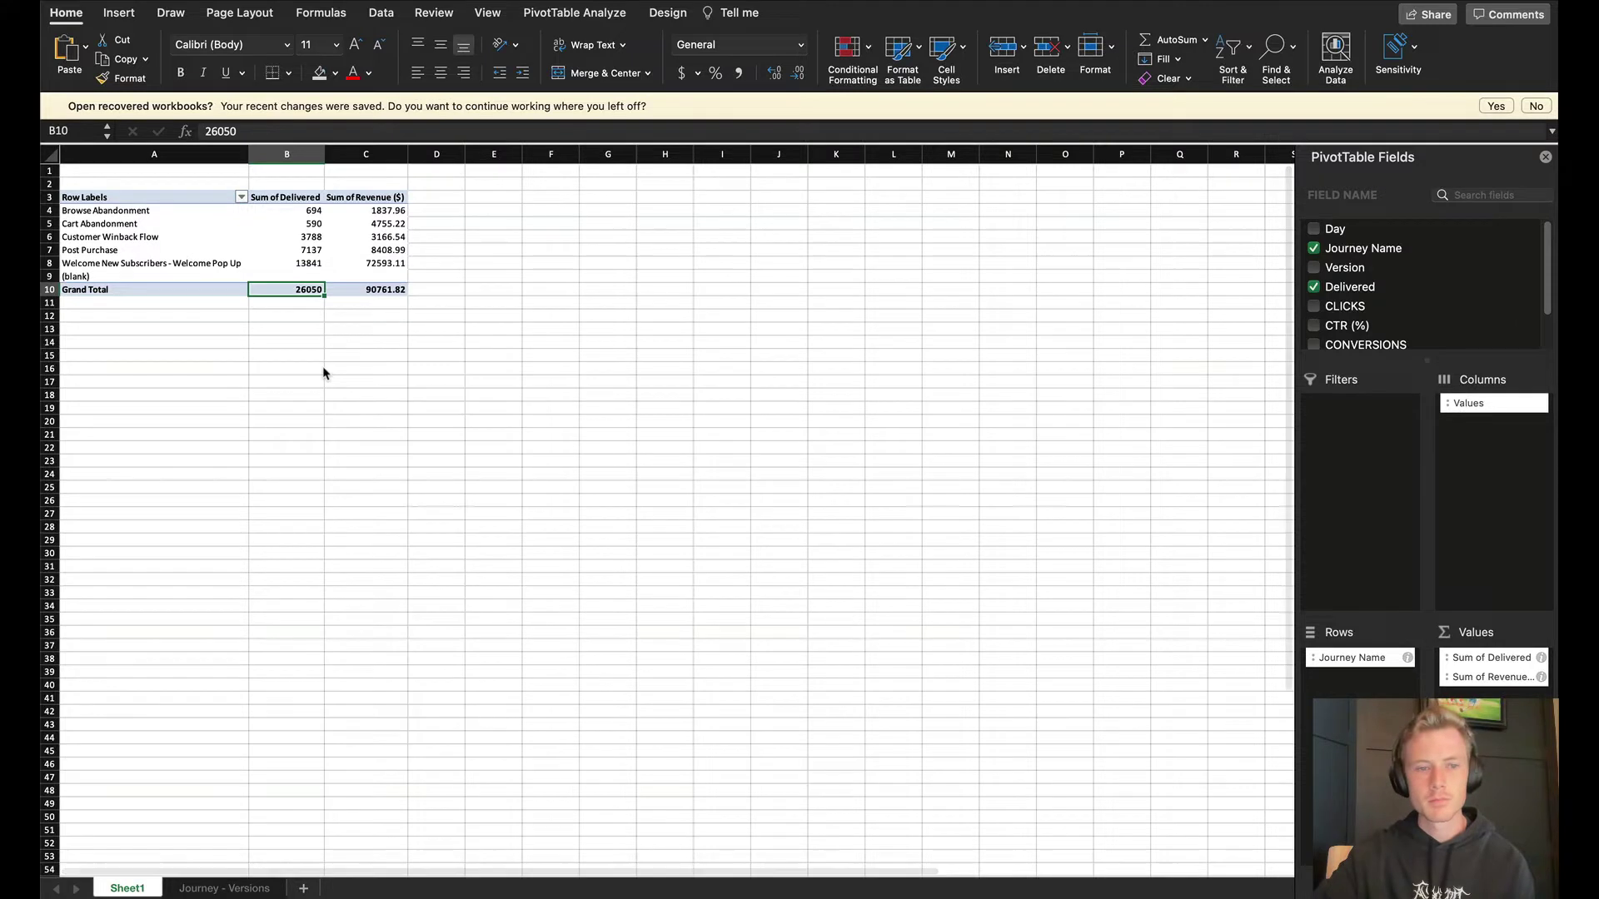
click(330, 263)
click(302, 212)
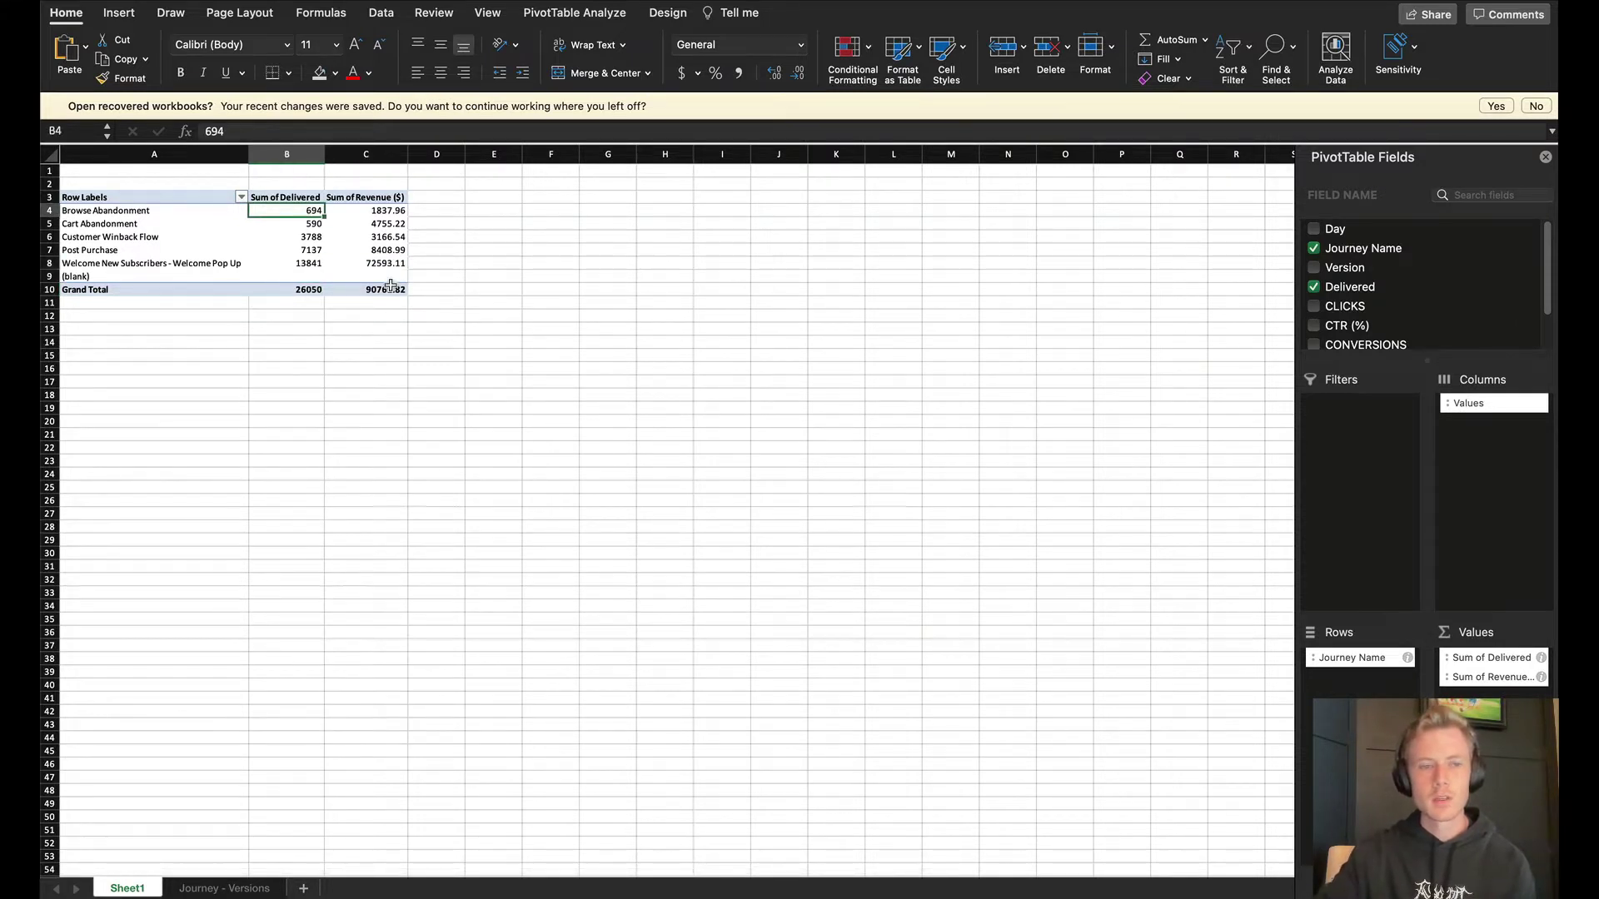
Step through the journeys' Delivered and Revenue values in the refreshed pivot.
key(Left)
key(Down)
key(Down)
key(Down)
key(Down)
key(Down)
key(Right)
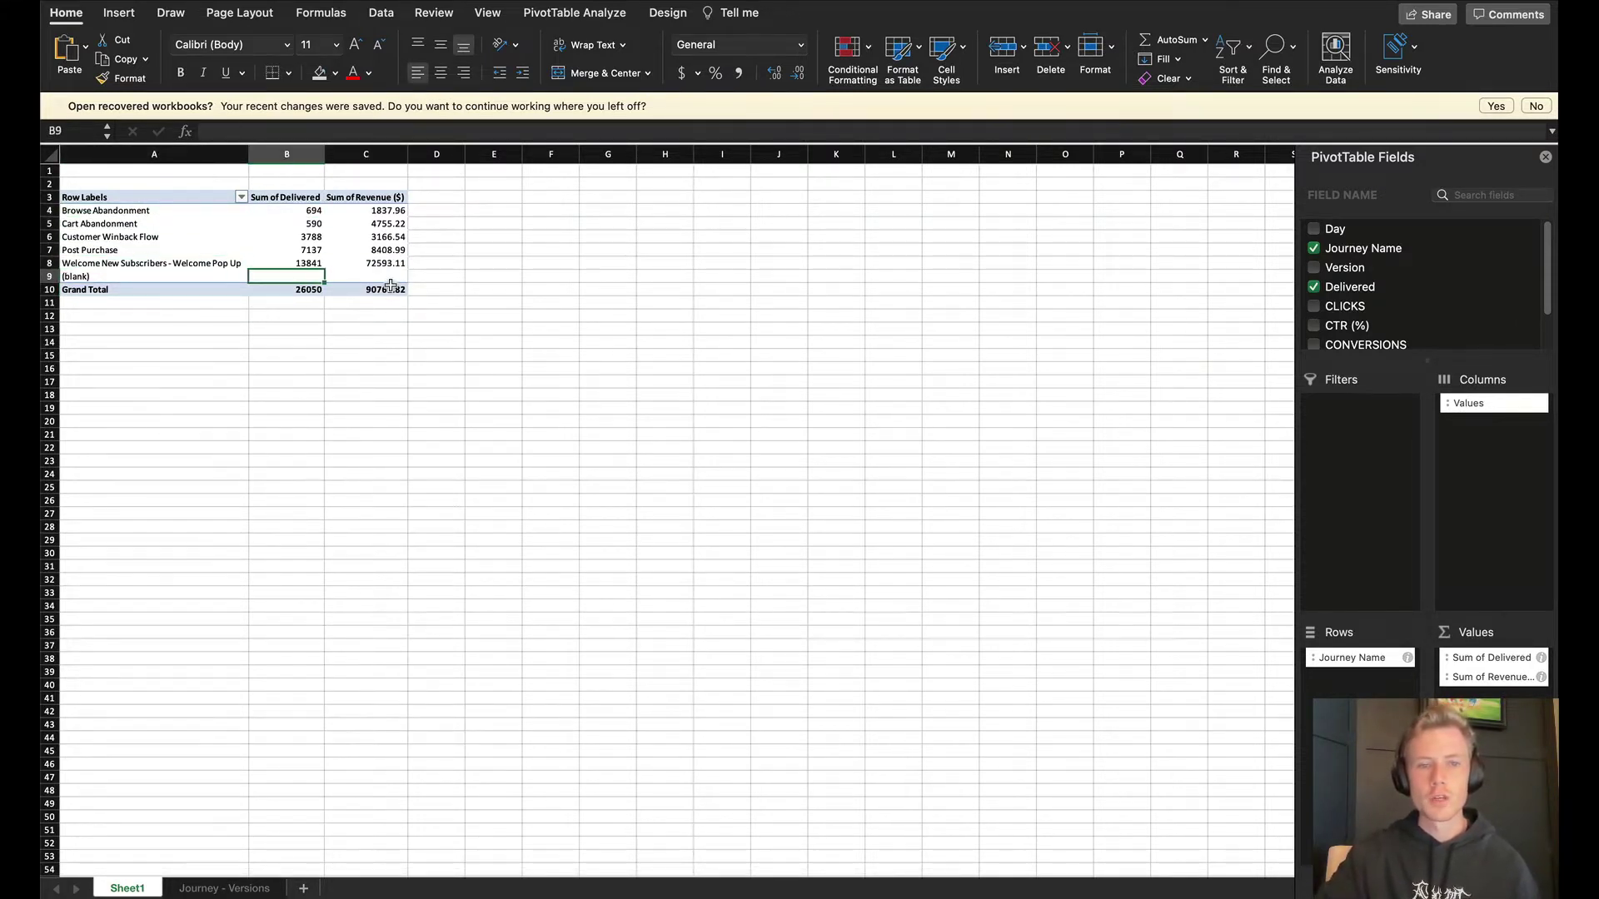
key(Up)
key(Right)
key(Left)
key(Up)
key(Up)
key(Up)
key(Up)
key(Right)
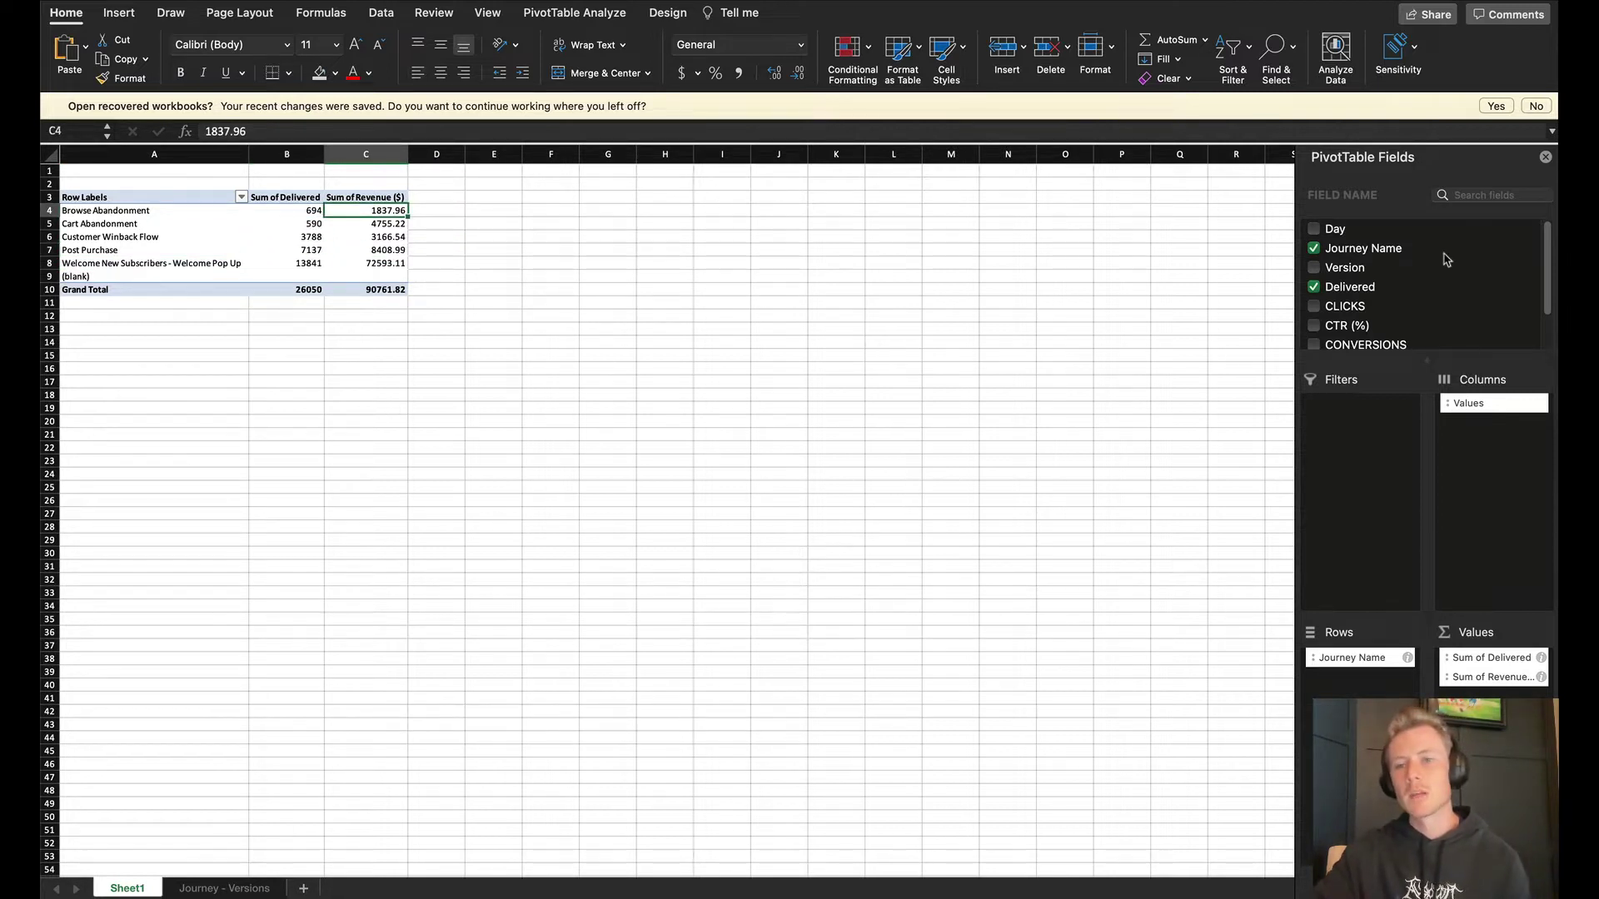
scroll(1445, 258, down, 1)
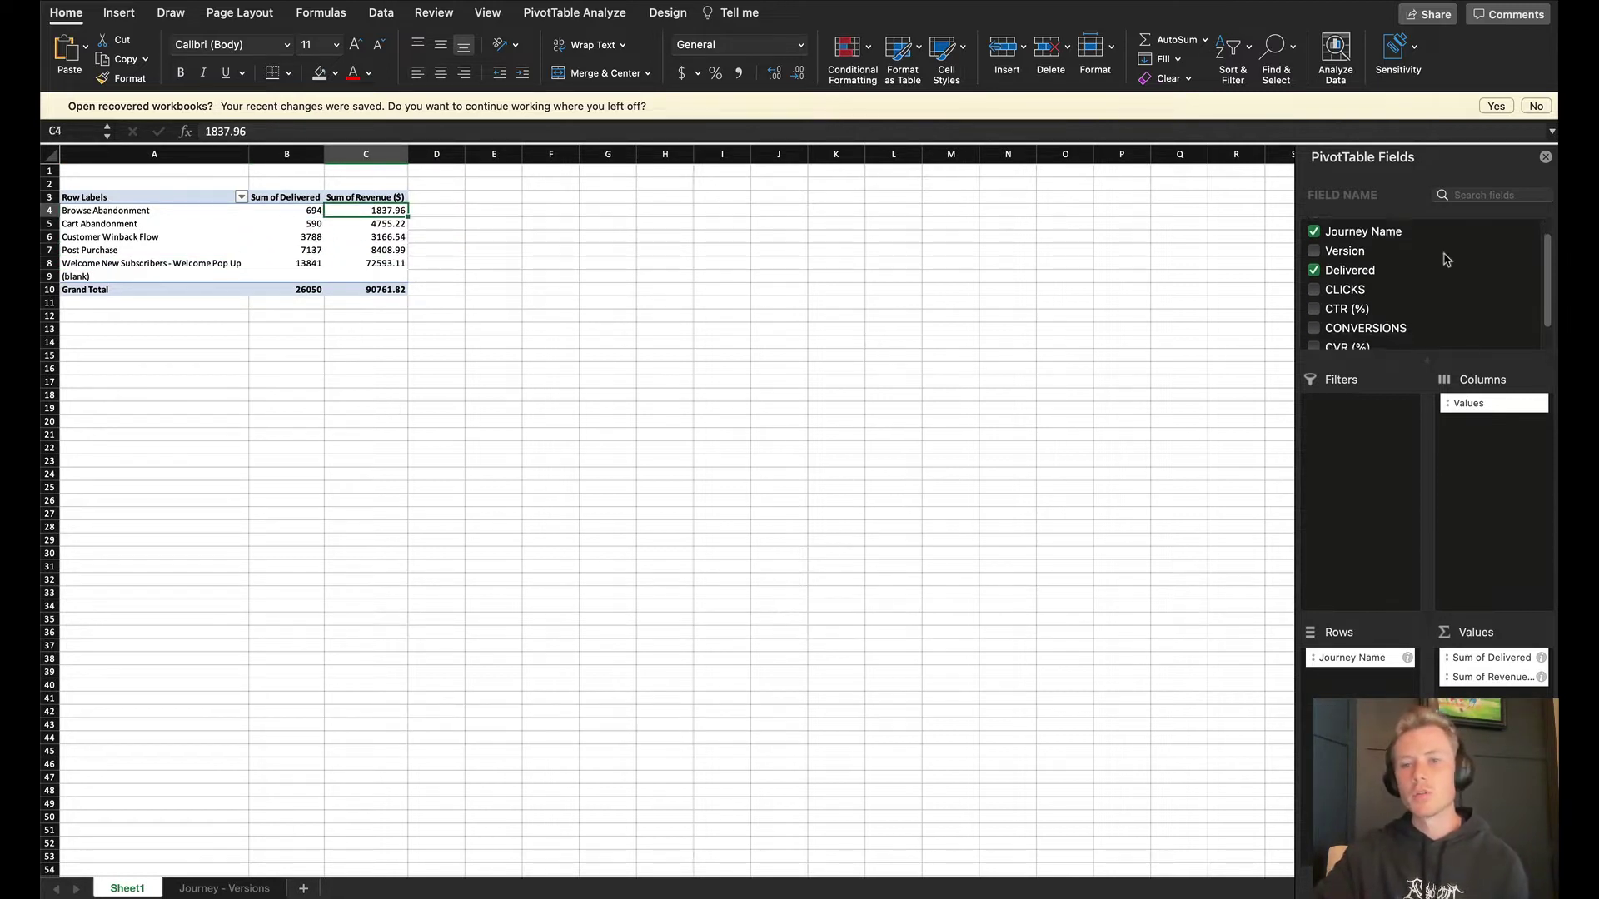
Nest Version under each journey again, then close the workbook without saving.
click(1314, 249)
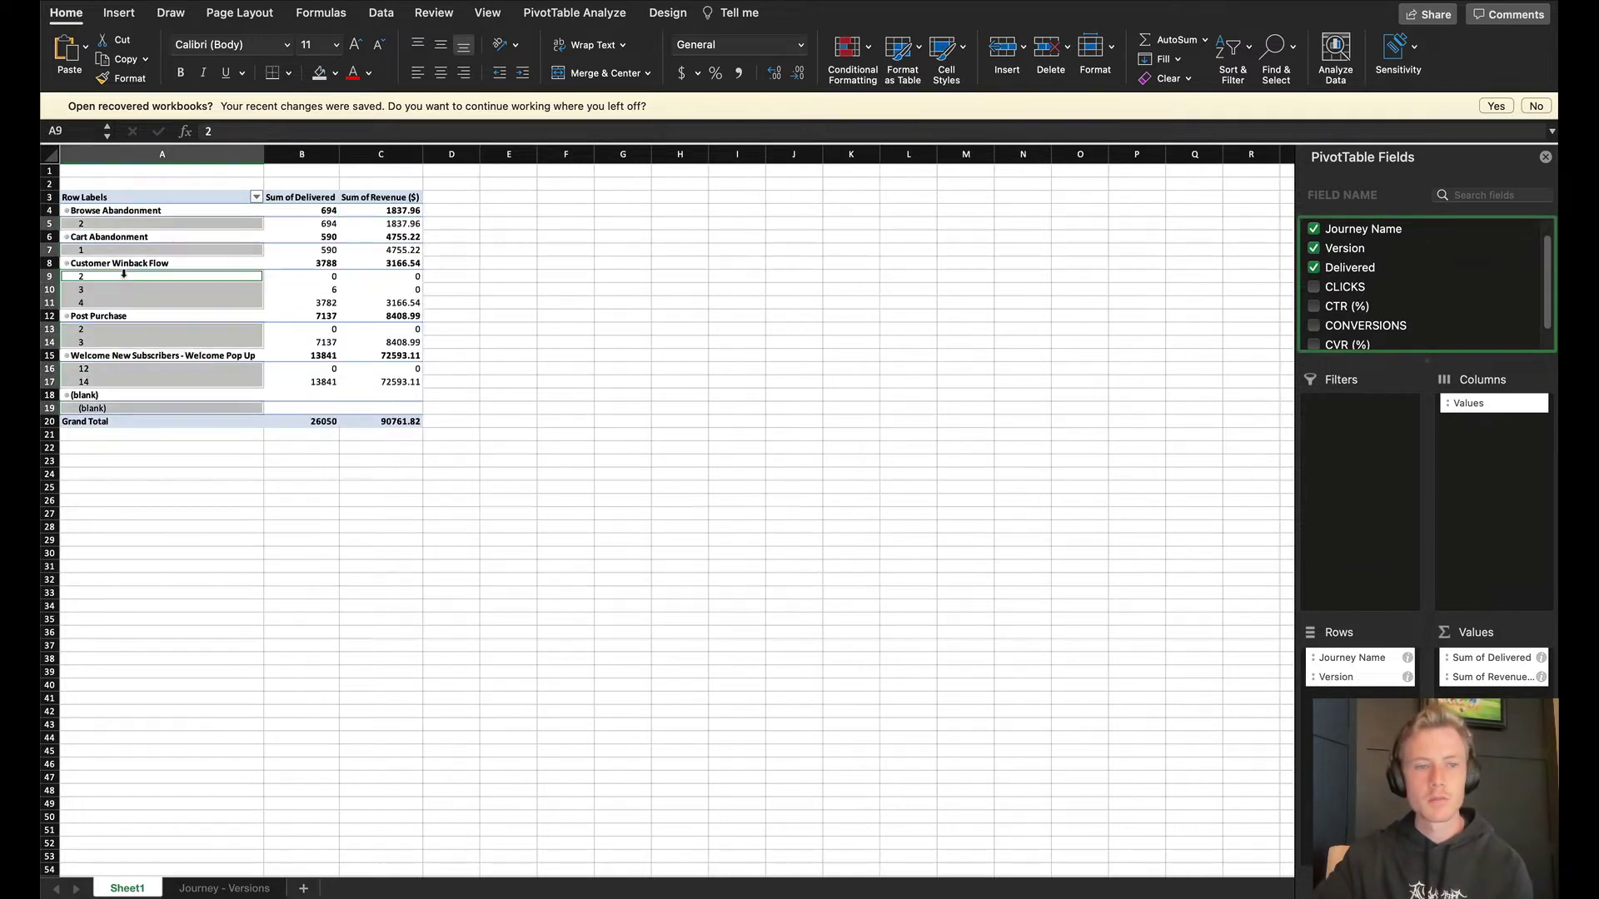
drag(304, 277, 310, 304)
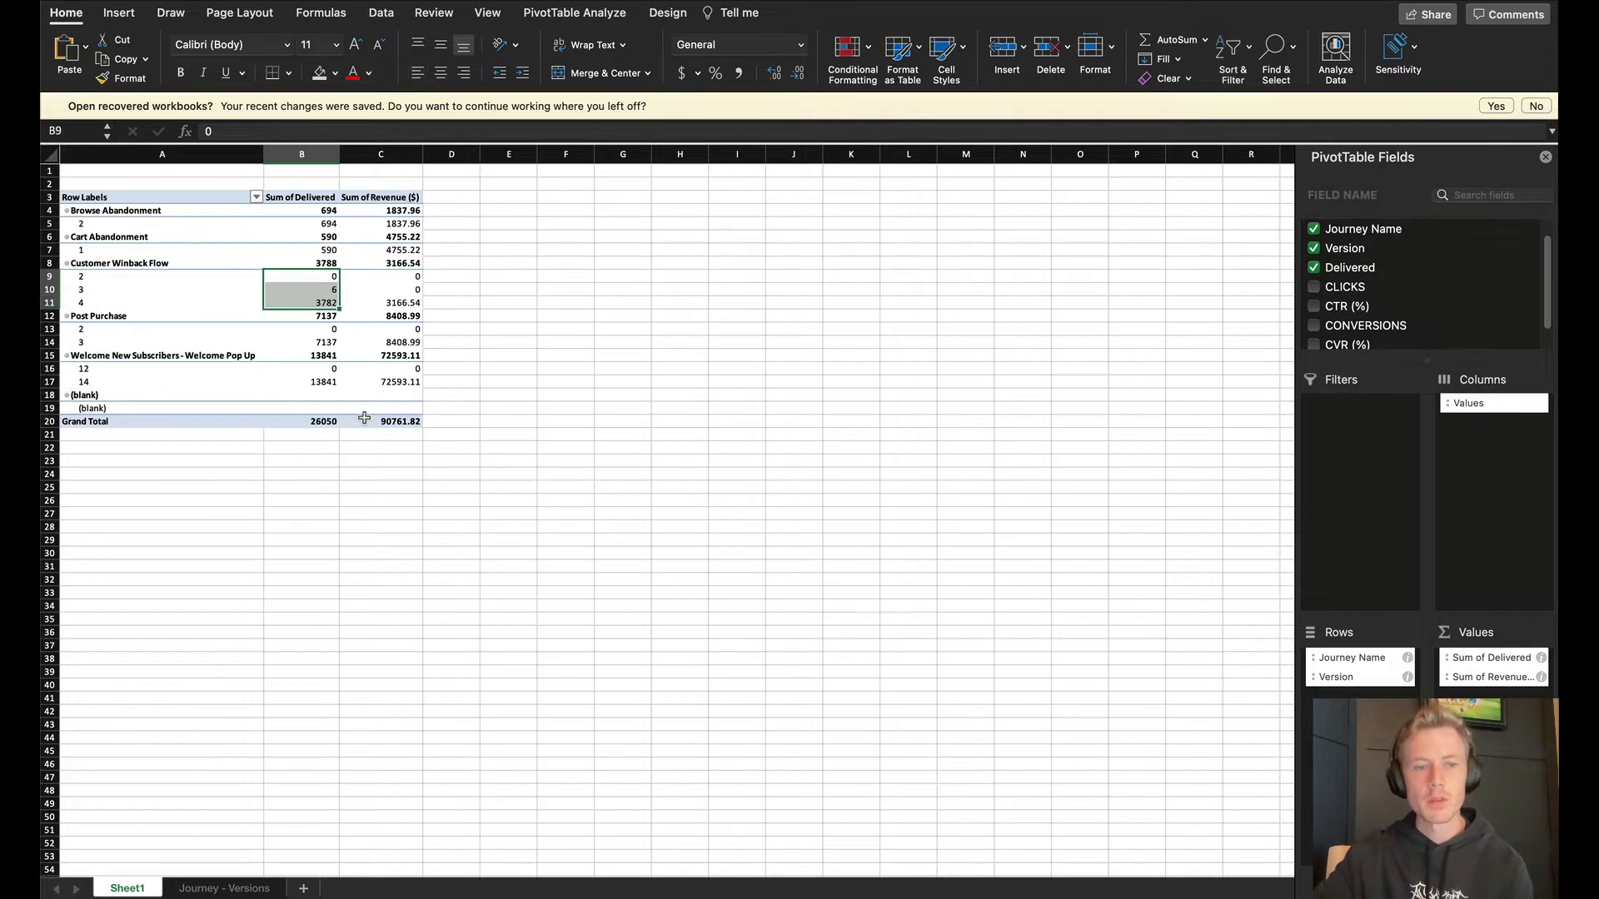
click(311, 406)
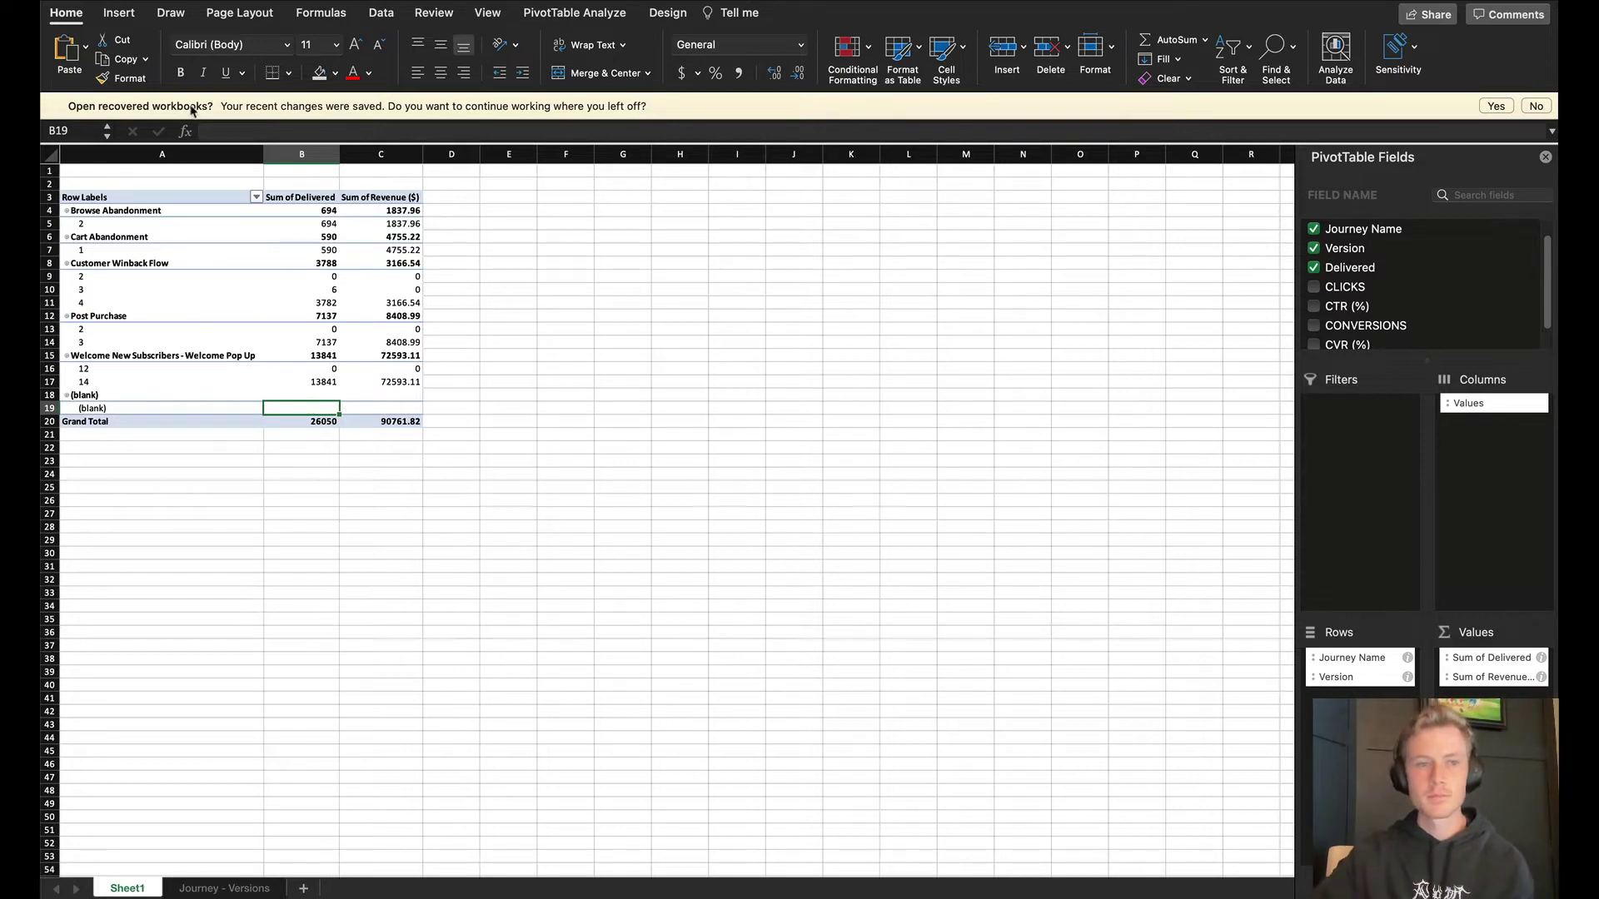
key(super+w)
click(800, 539)
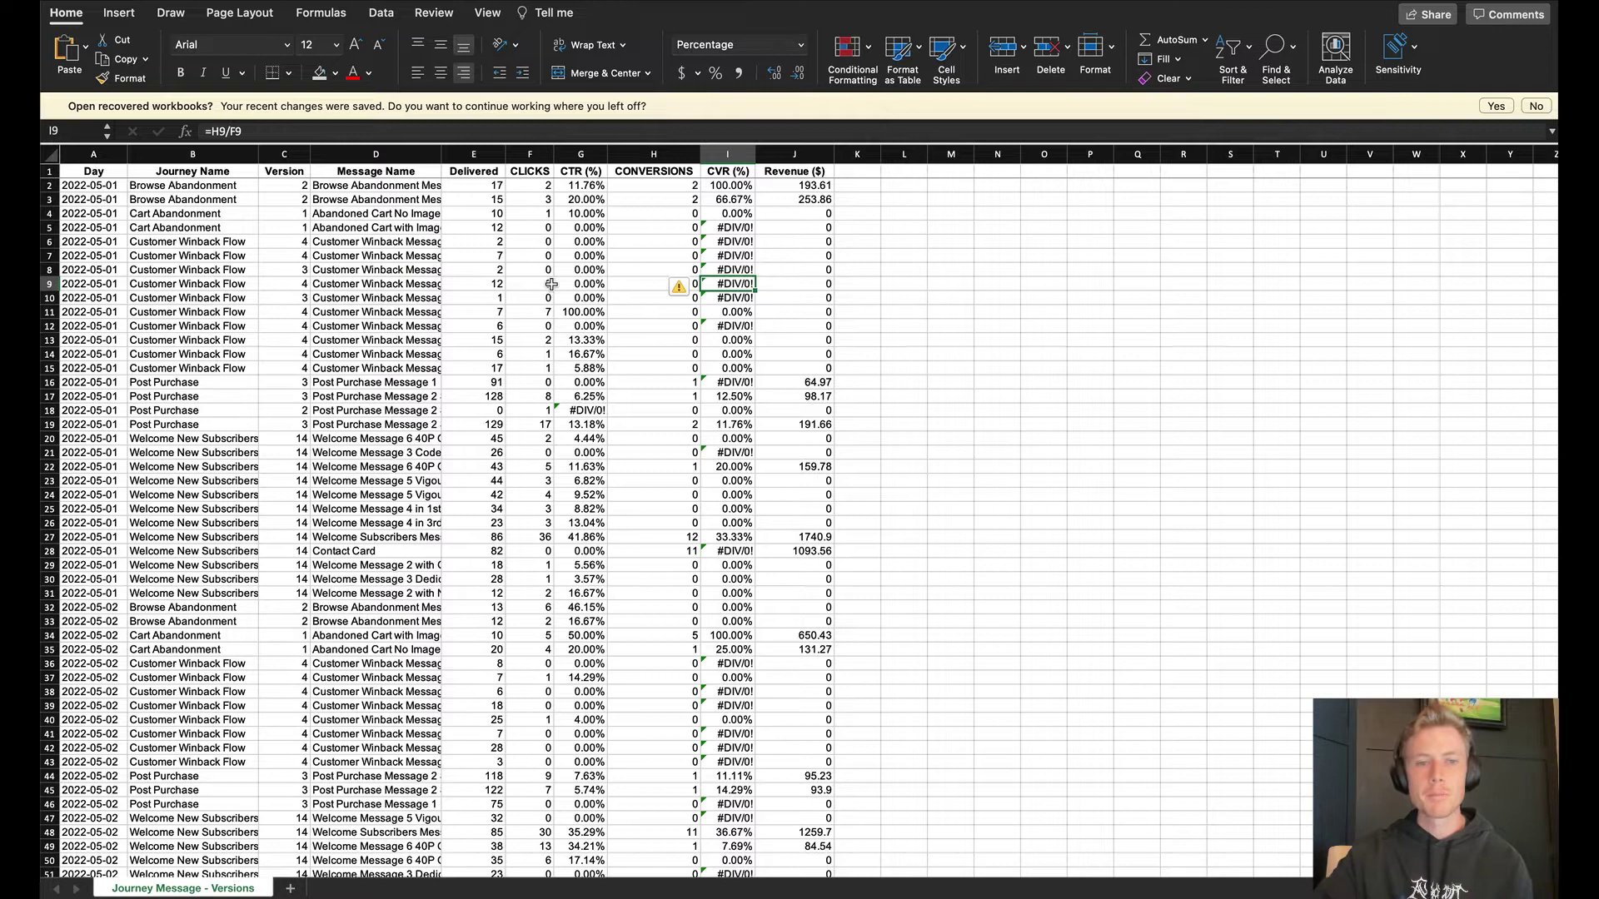
click(341, 283)
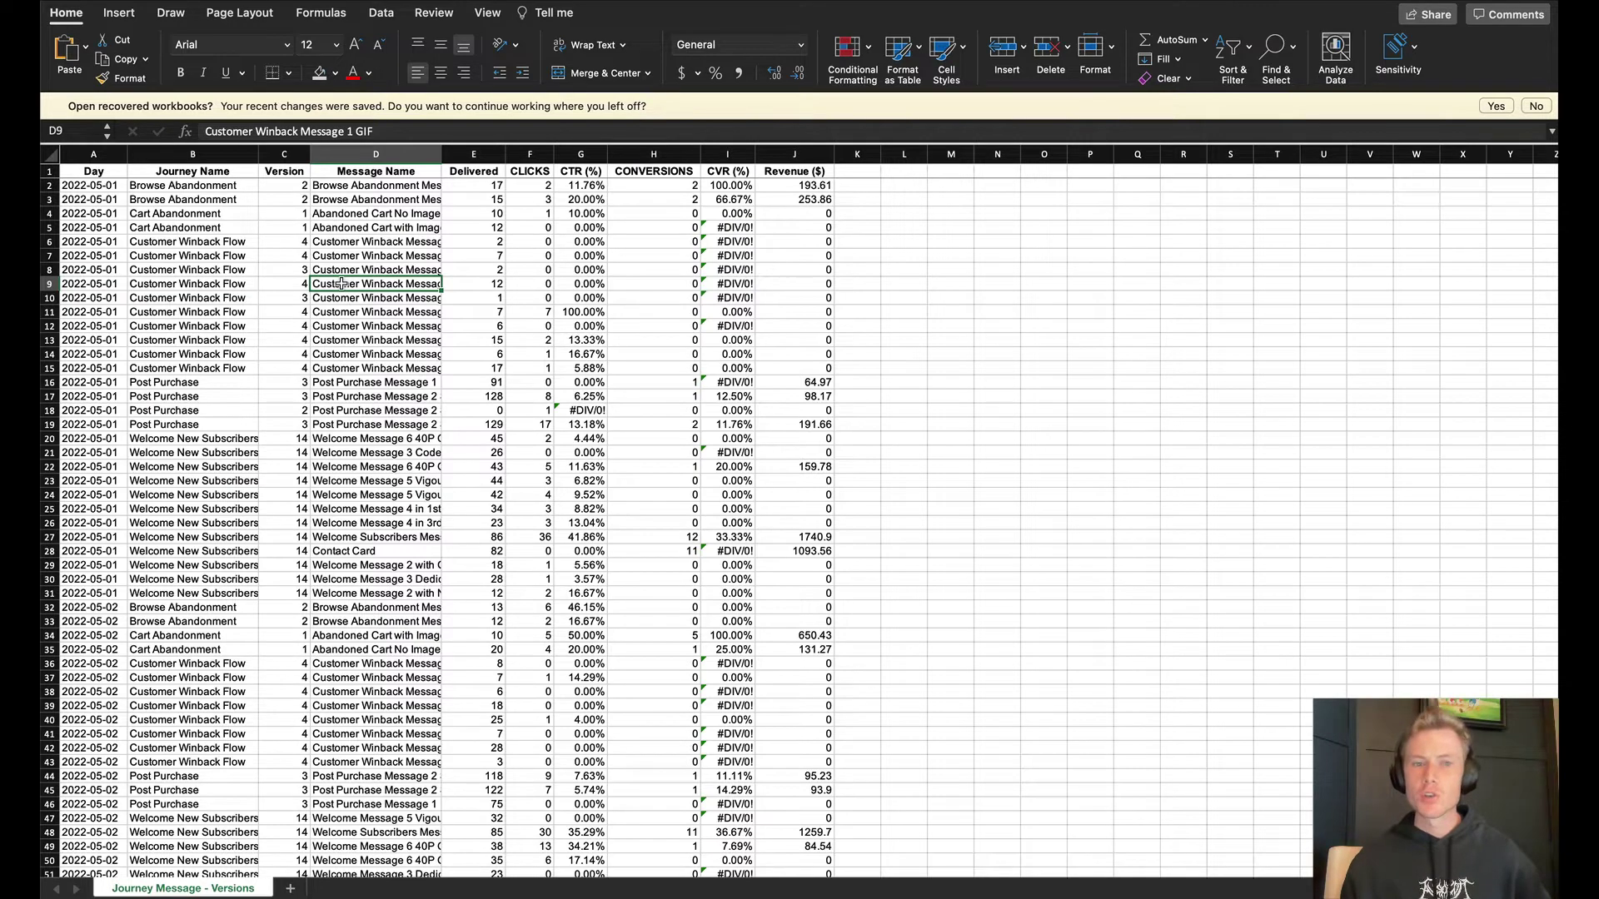
Delete the TOTAL row 871 from the Journey Message - Versions data.
click(50, 156)
click(119, 12)
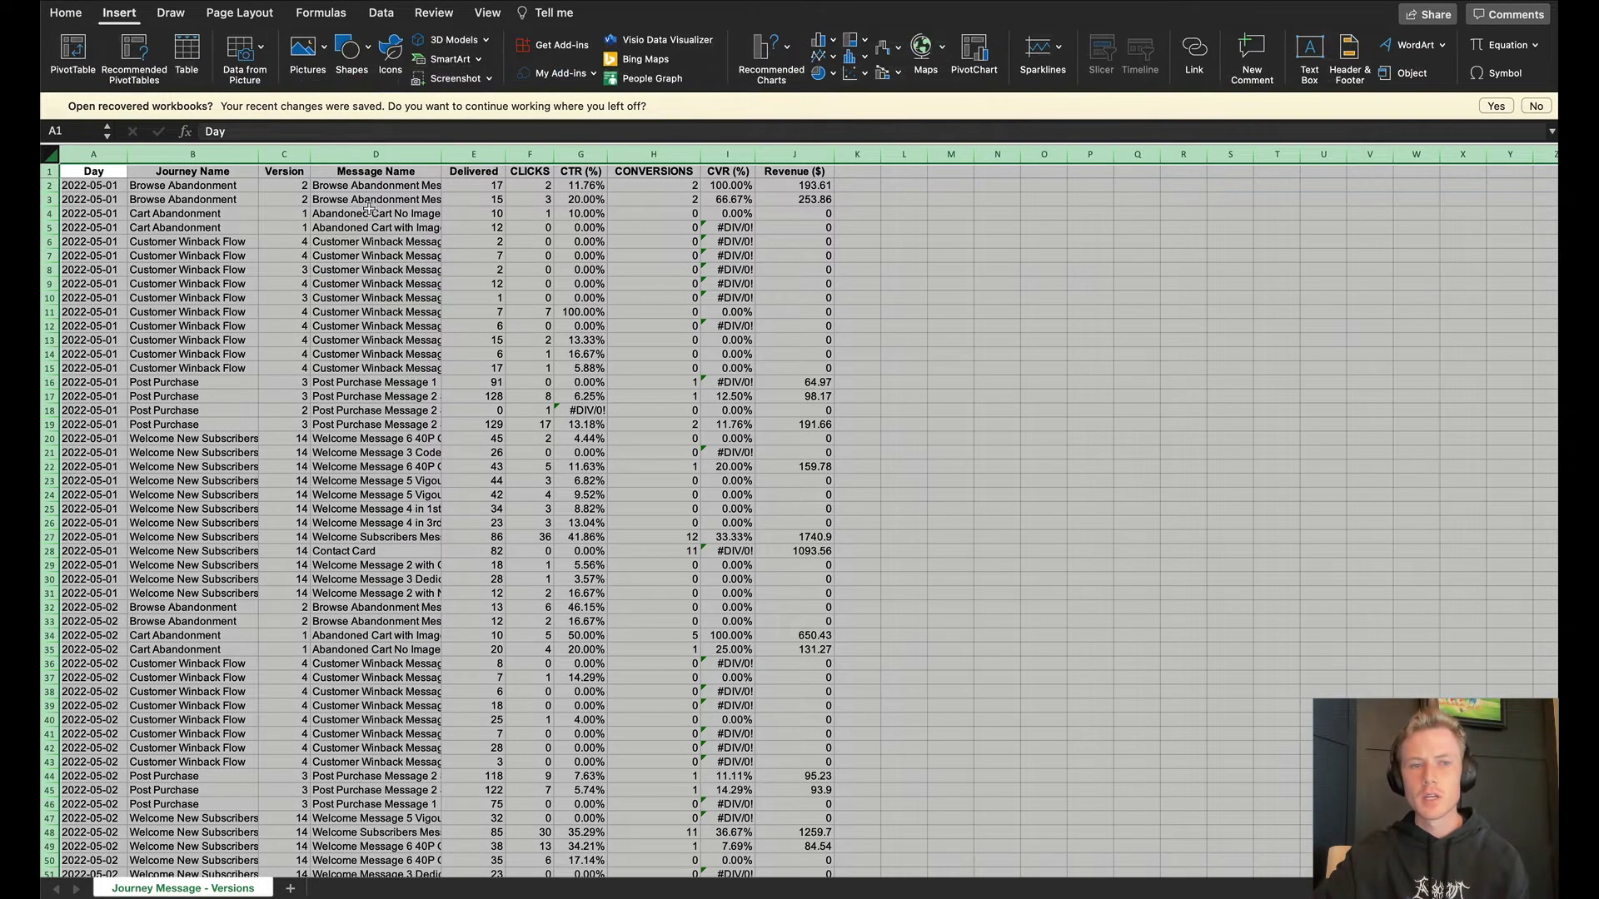
click(327, 398)
scroll(188, 492, down, 20)
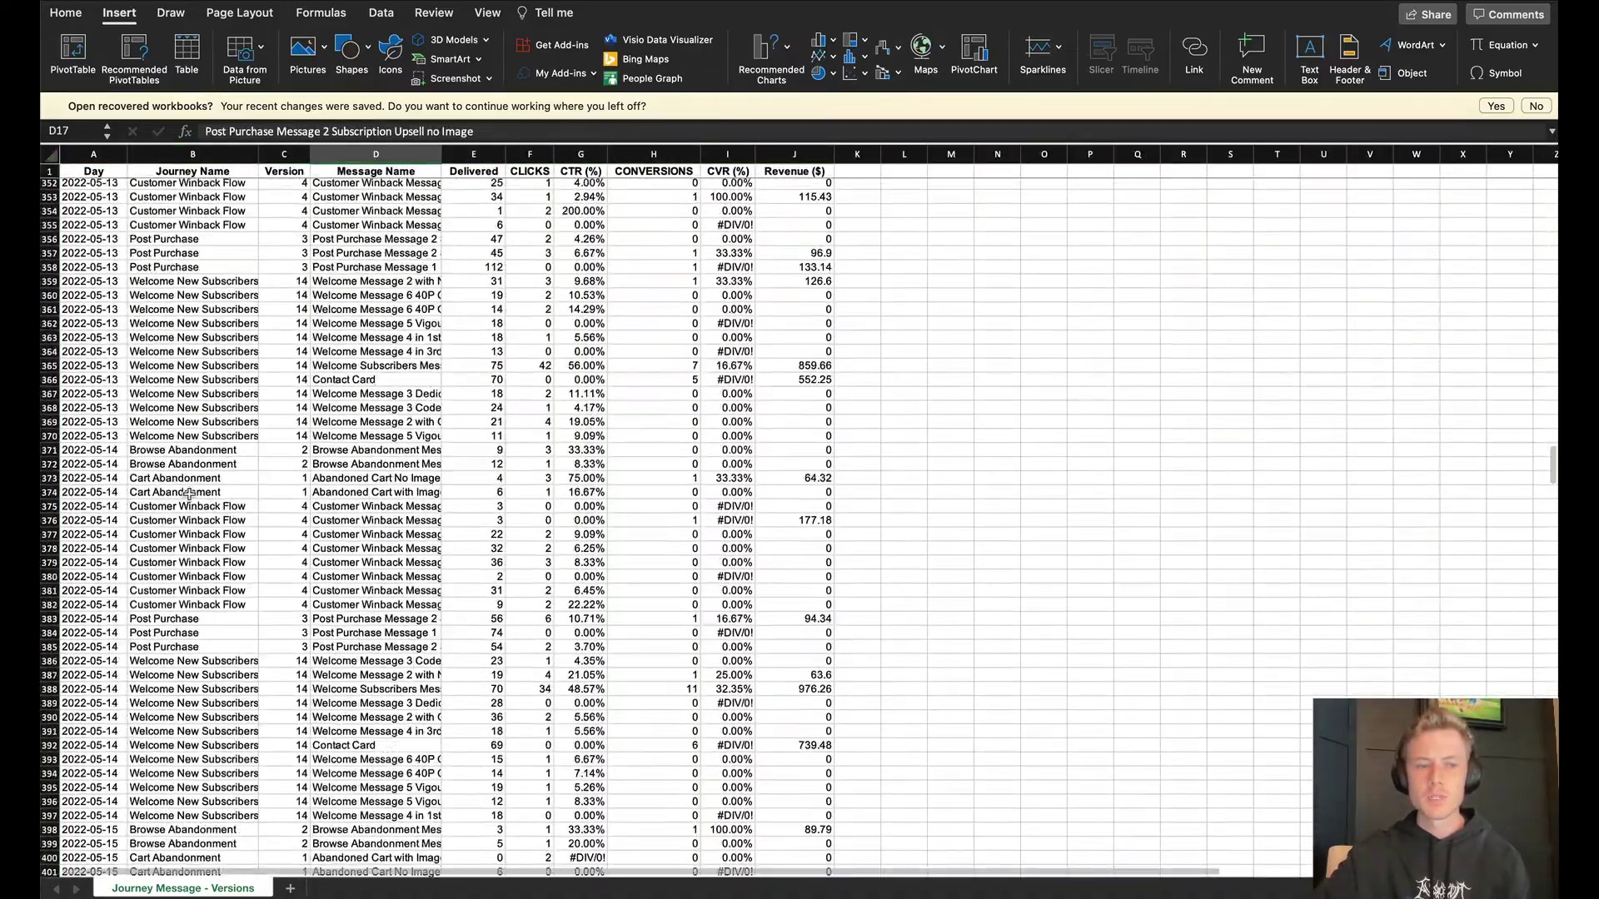
scroll(187, 493, down, 8)
scroll(82, 364, up, 1)
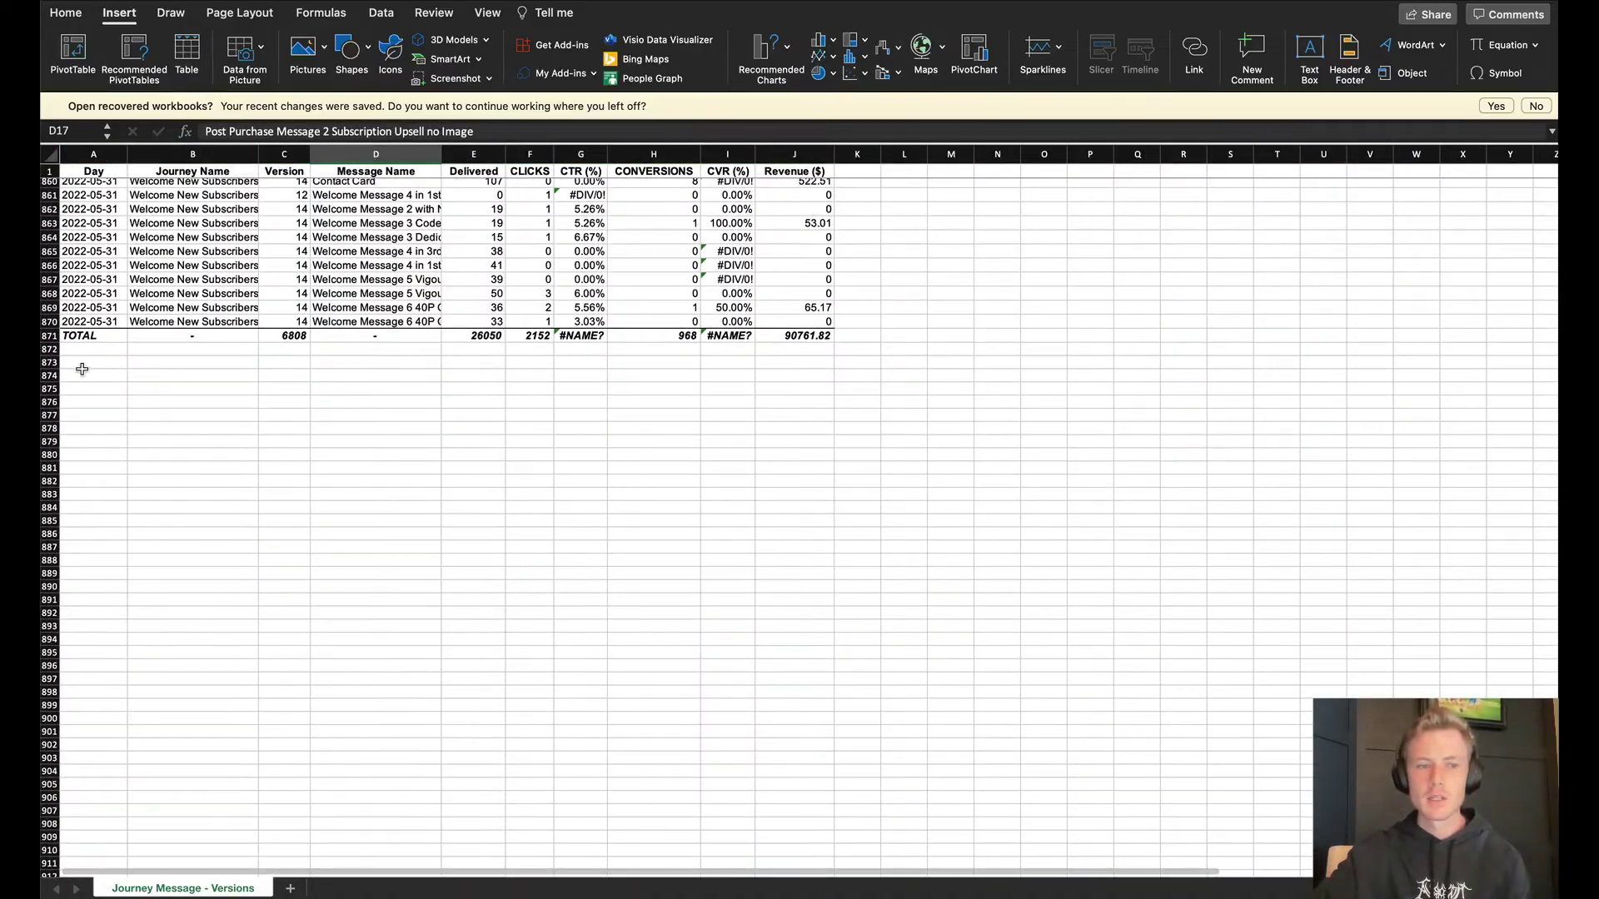
right_click(50, 335)
click(83, 448)
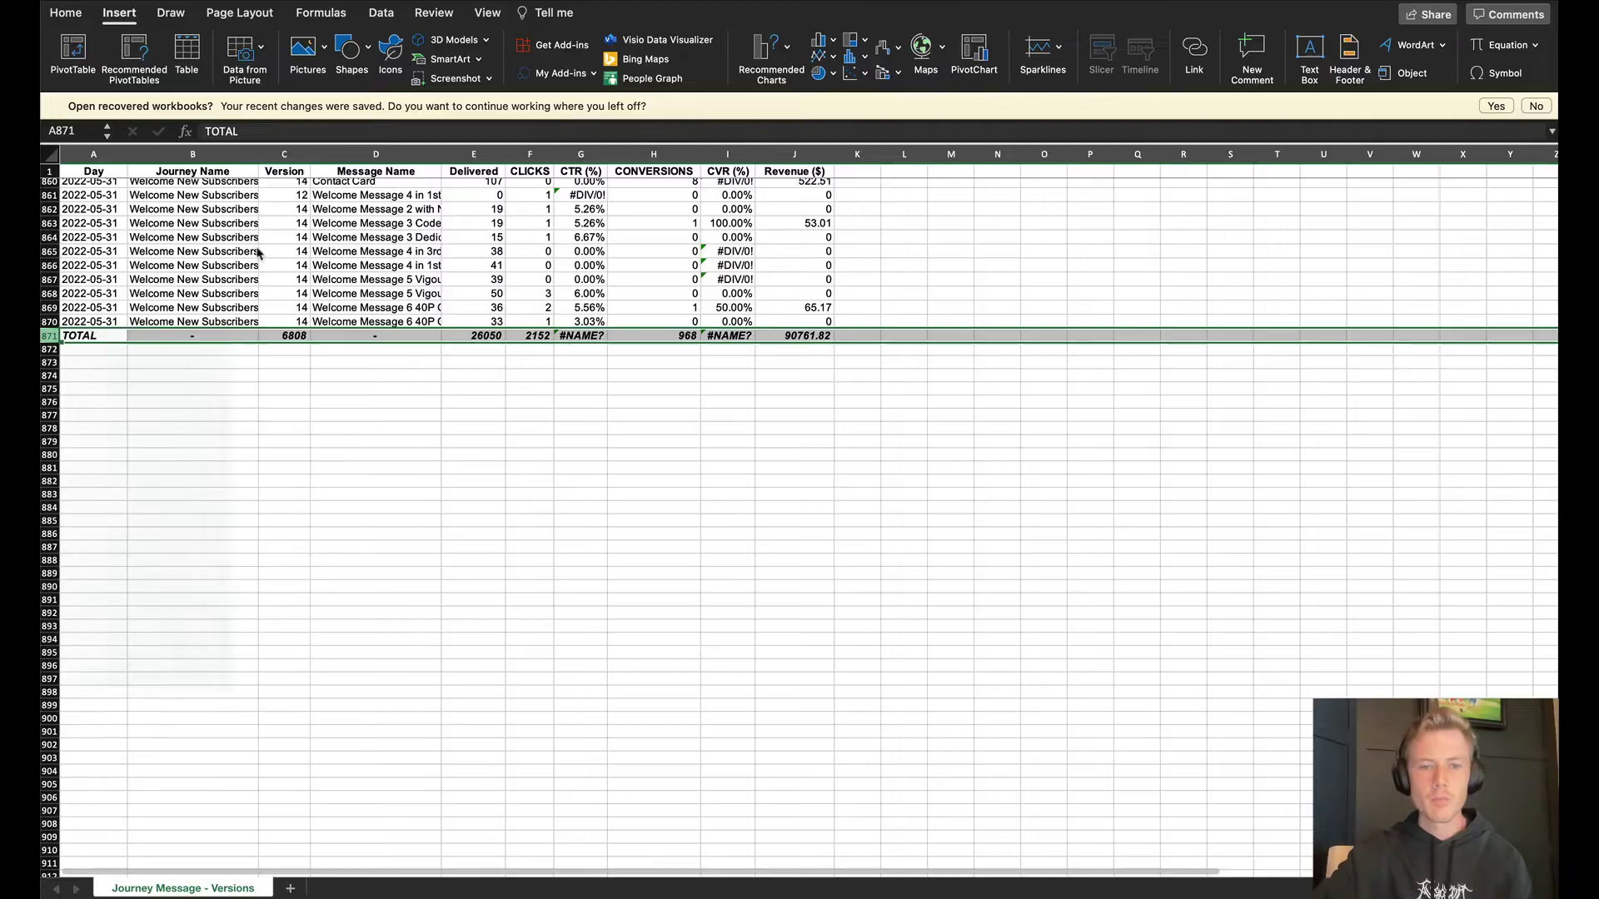
Format the Revenue ($) column from J2 to the last row as Accounting.
scroll(867, 242, up, 20)
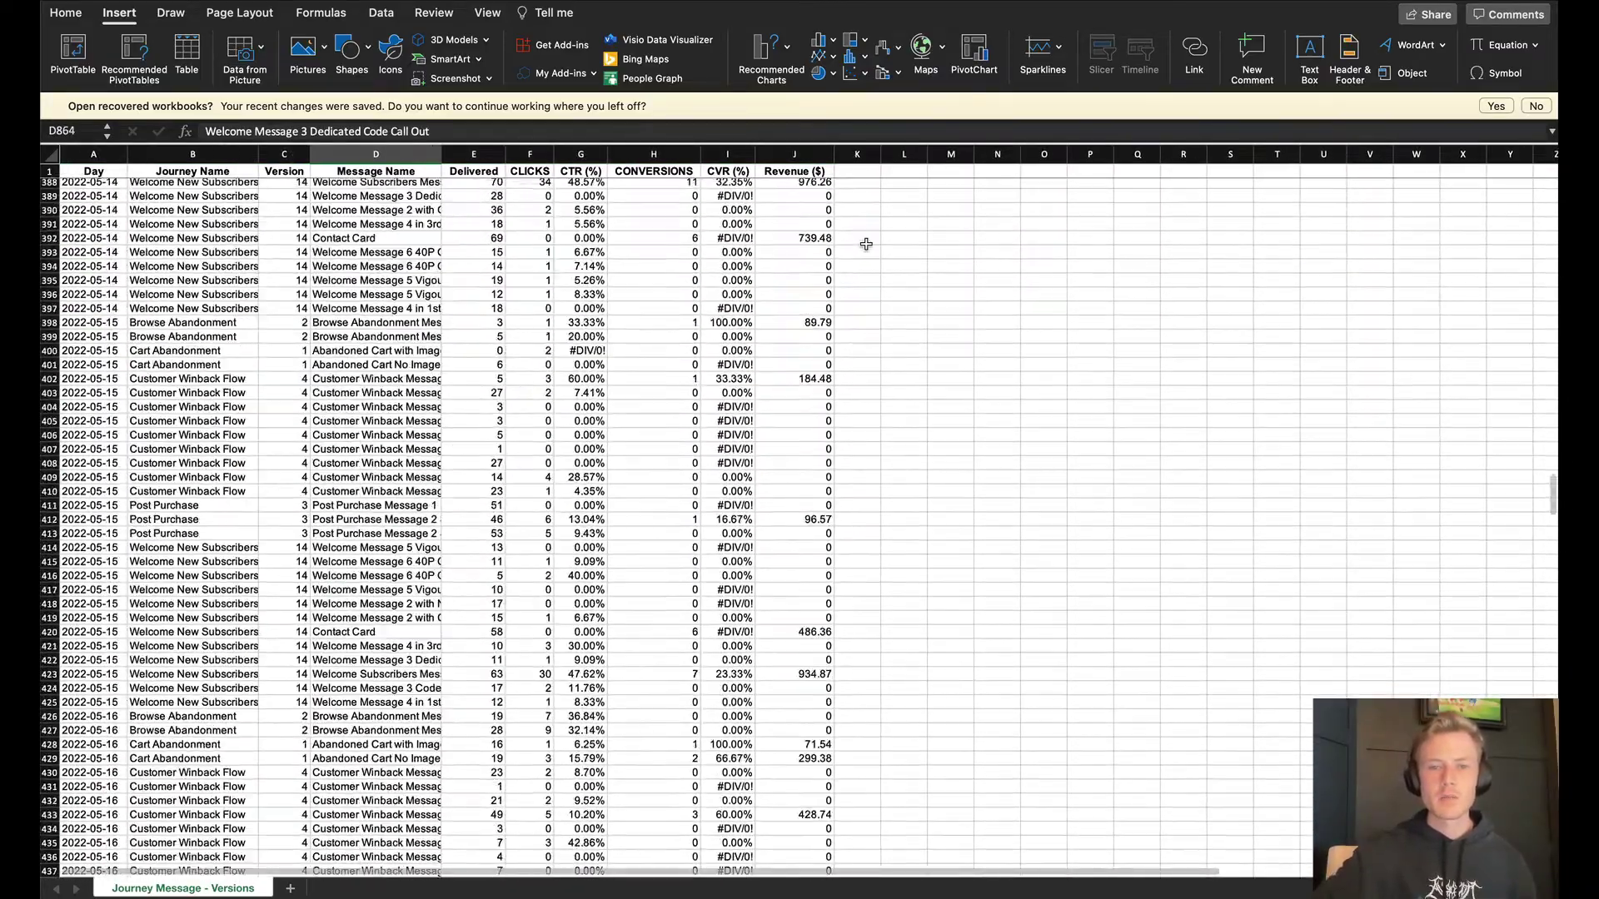
scroll(833, 192, up, 20)
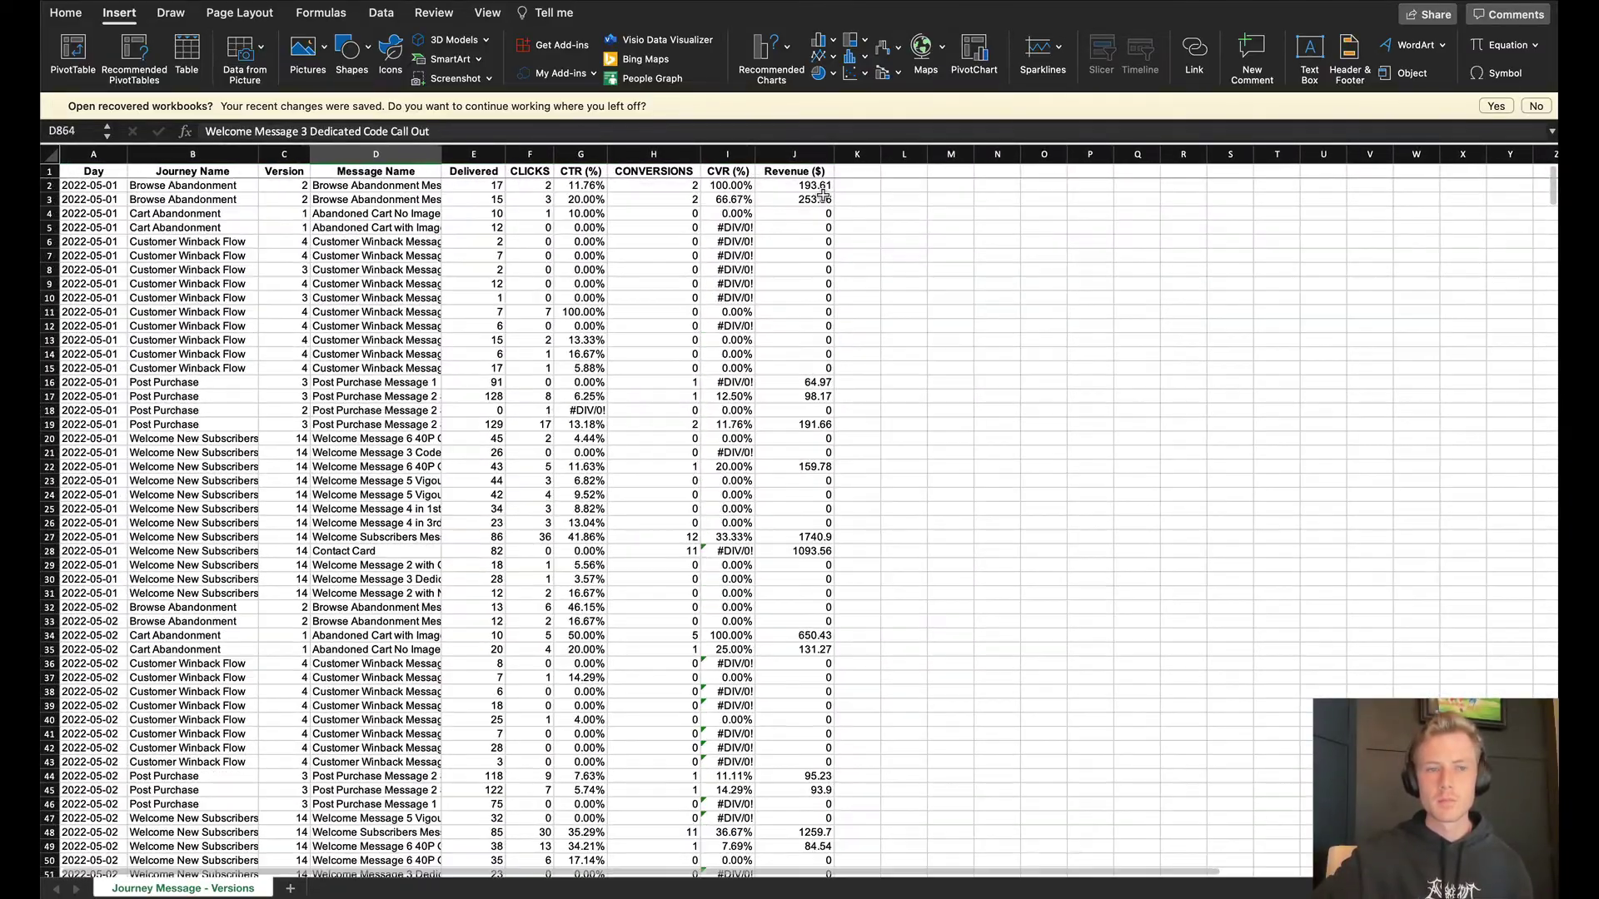
click(806, 188)
key(super+shift+Down)
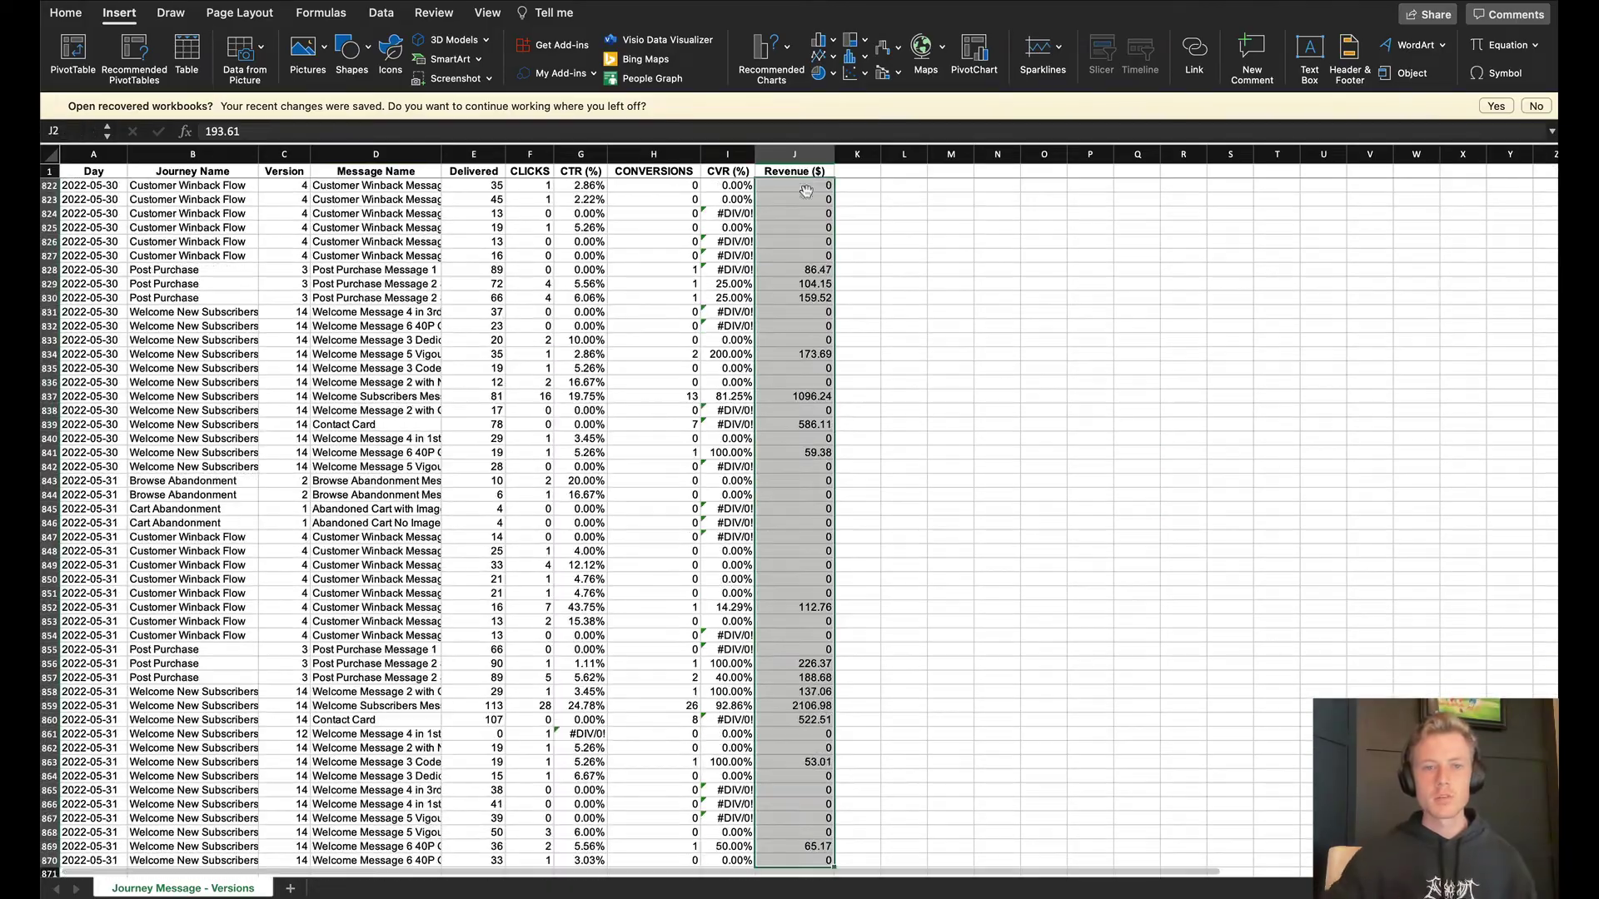
click(66, 13)
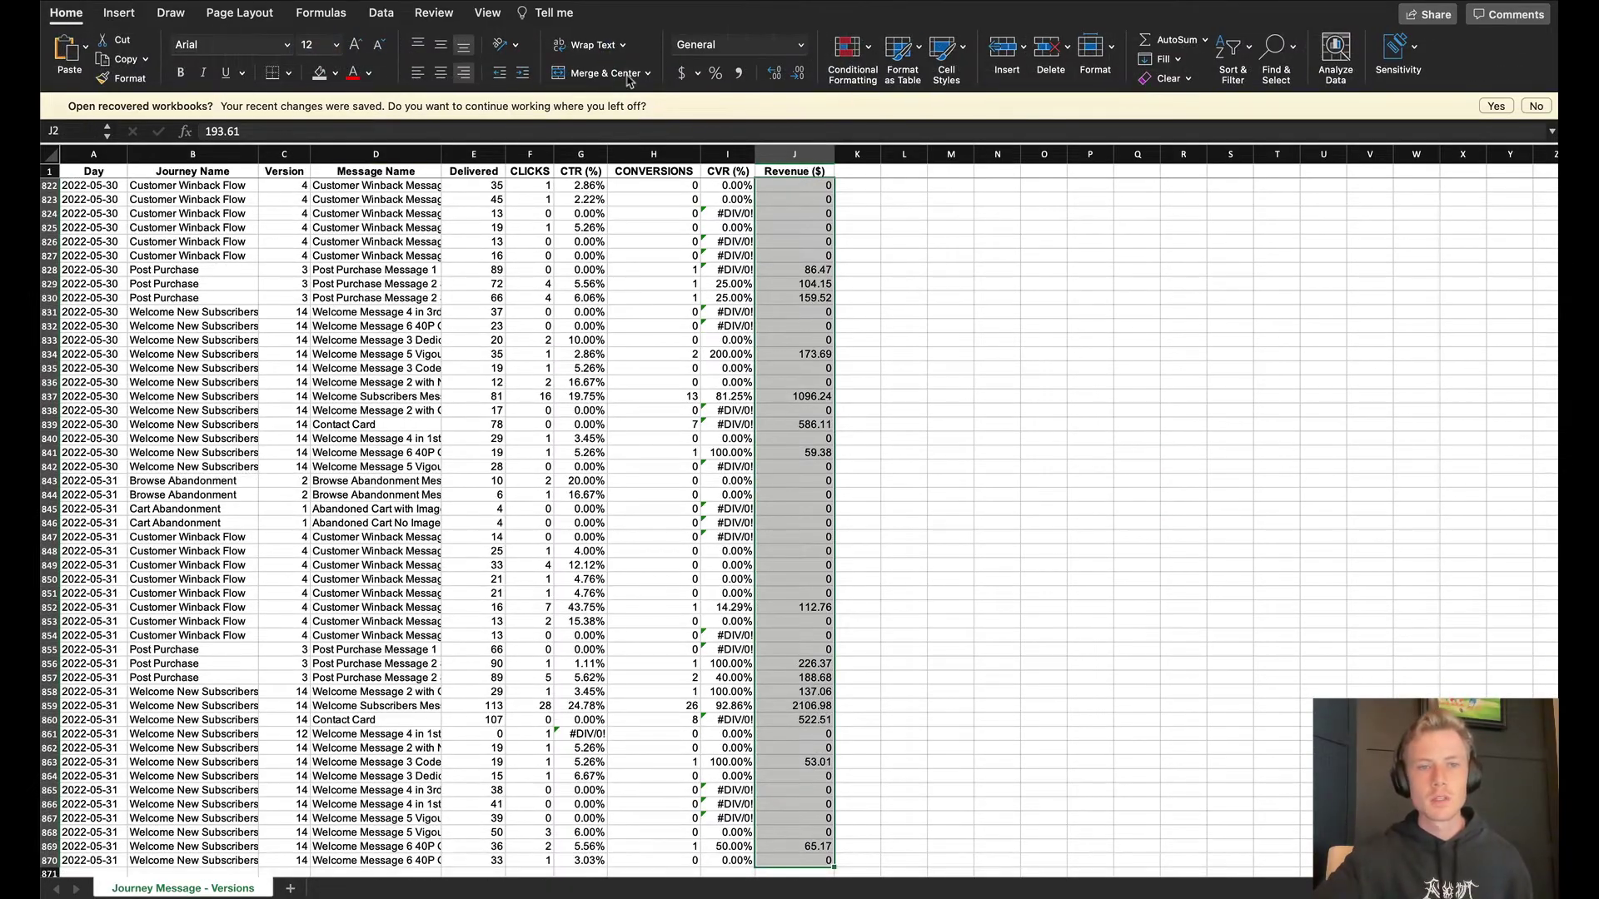
click(682, 73)
click(402, 299)
Undo the accidental edit to cell B7 and select the whole worksheet.
scroll(402, 302, up, 20)
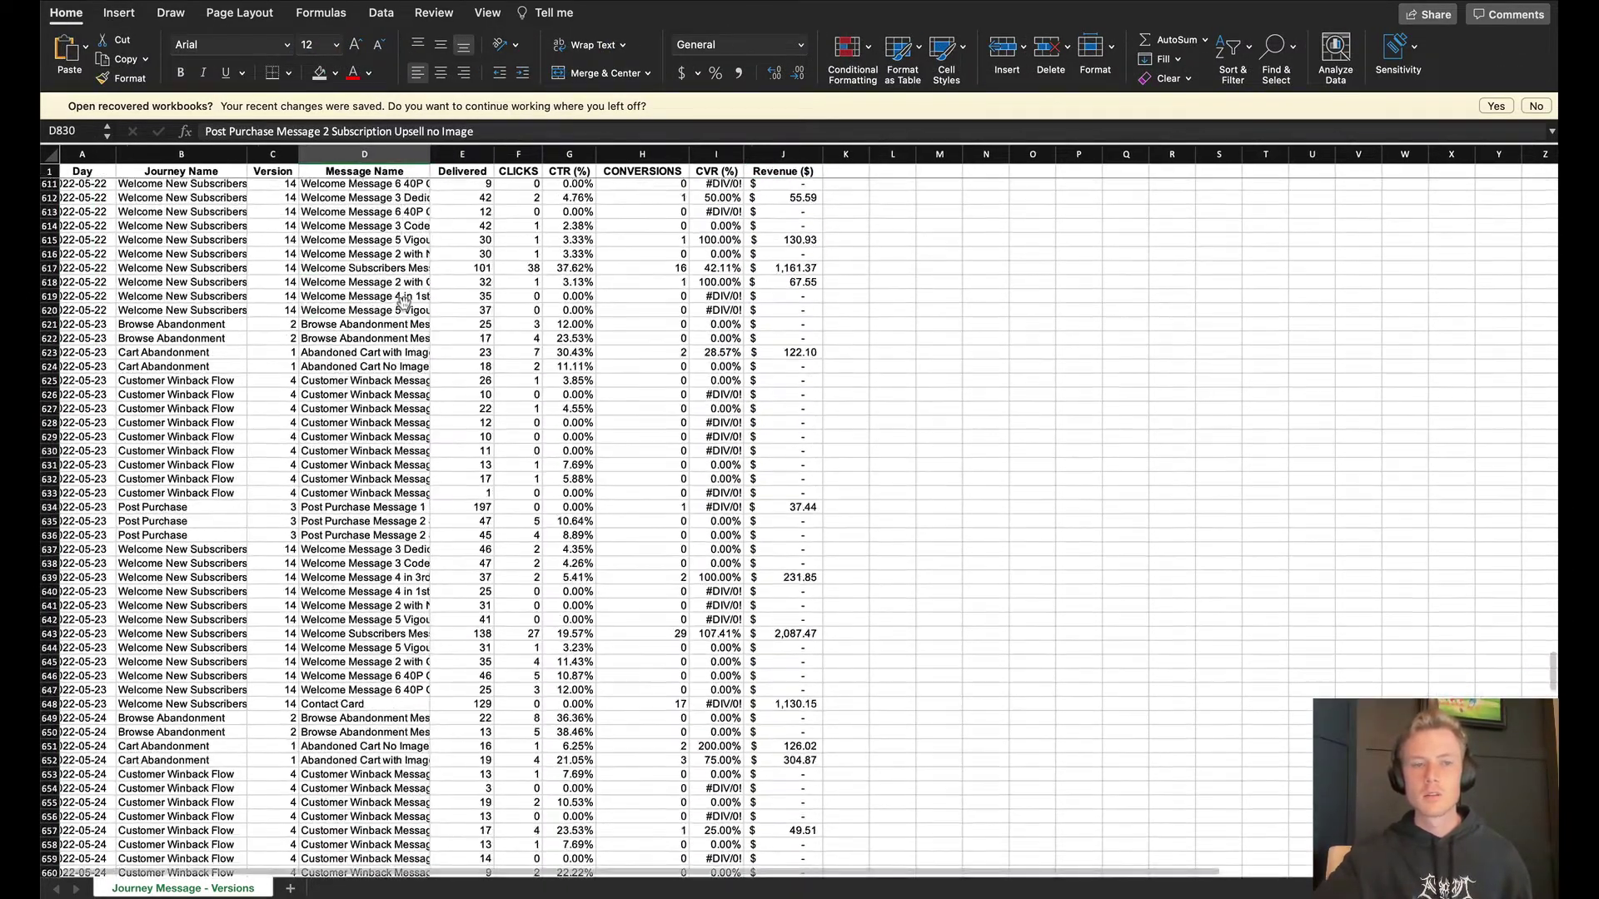
scroll(402, 301, up, 20)
click(210, 256)
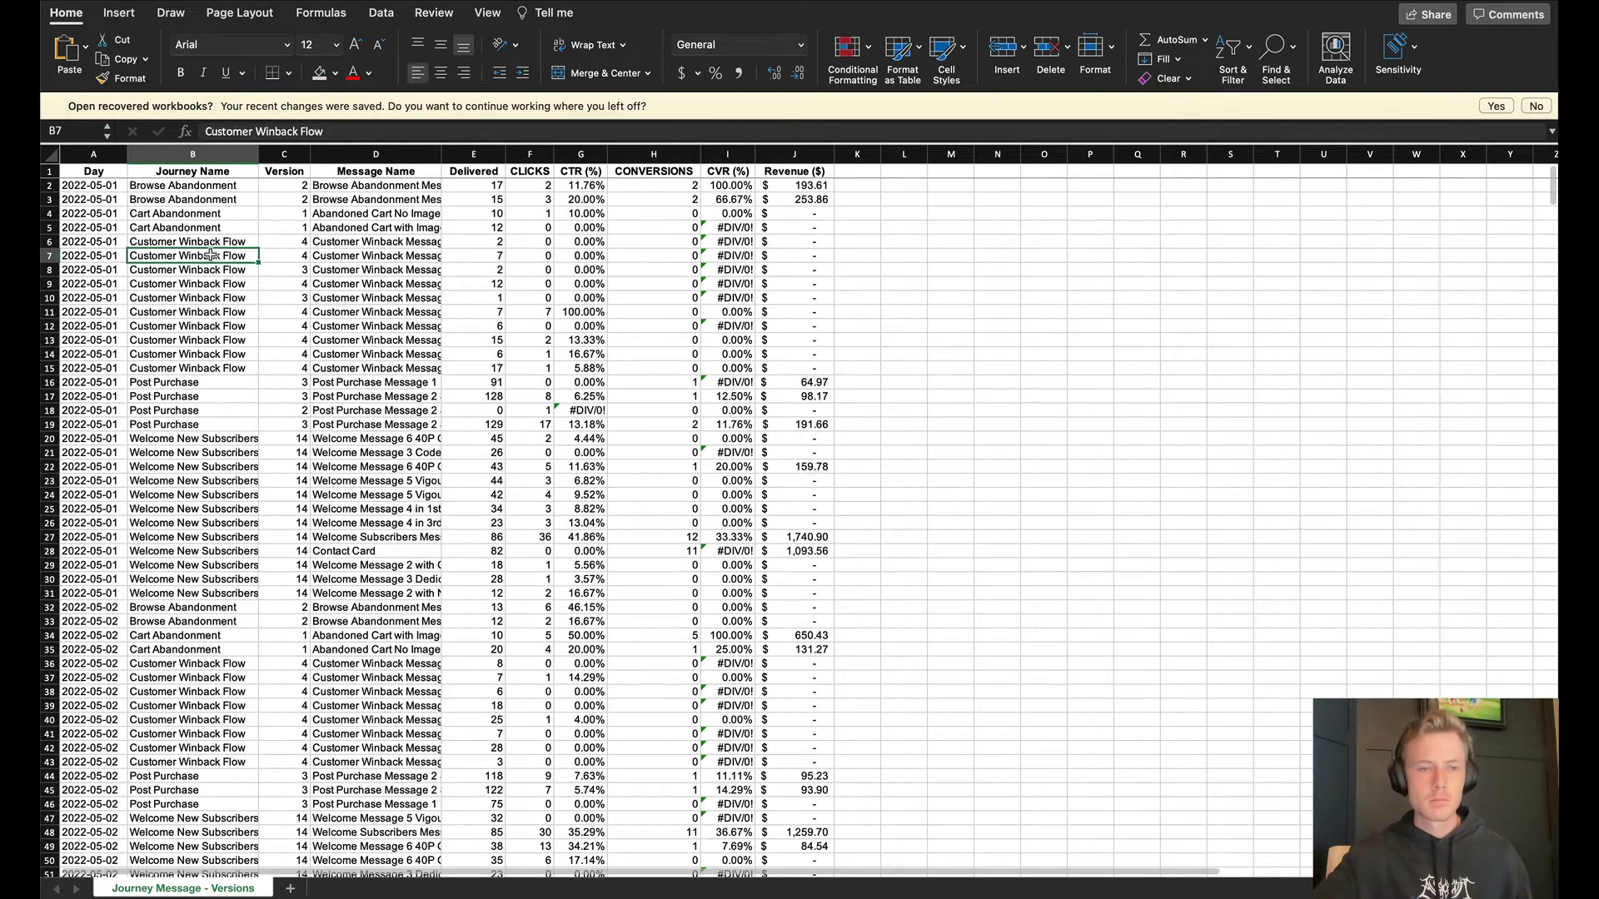
text(á)
click(246, 215)
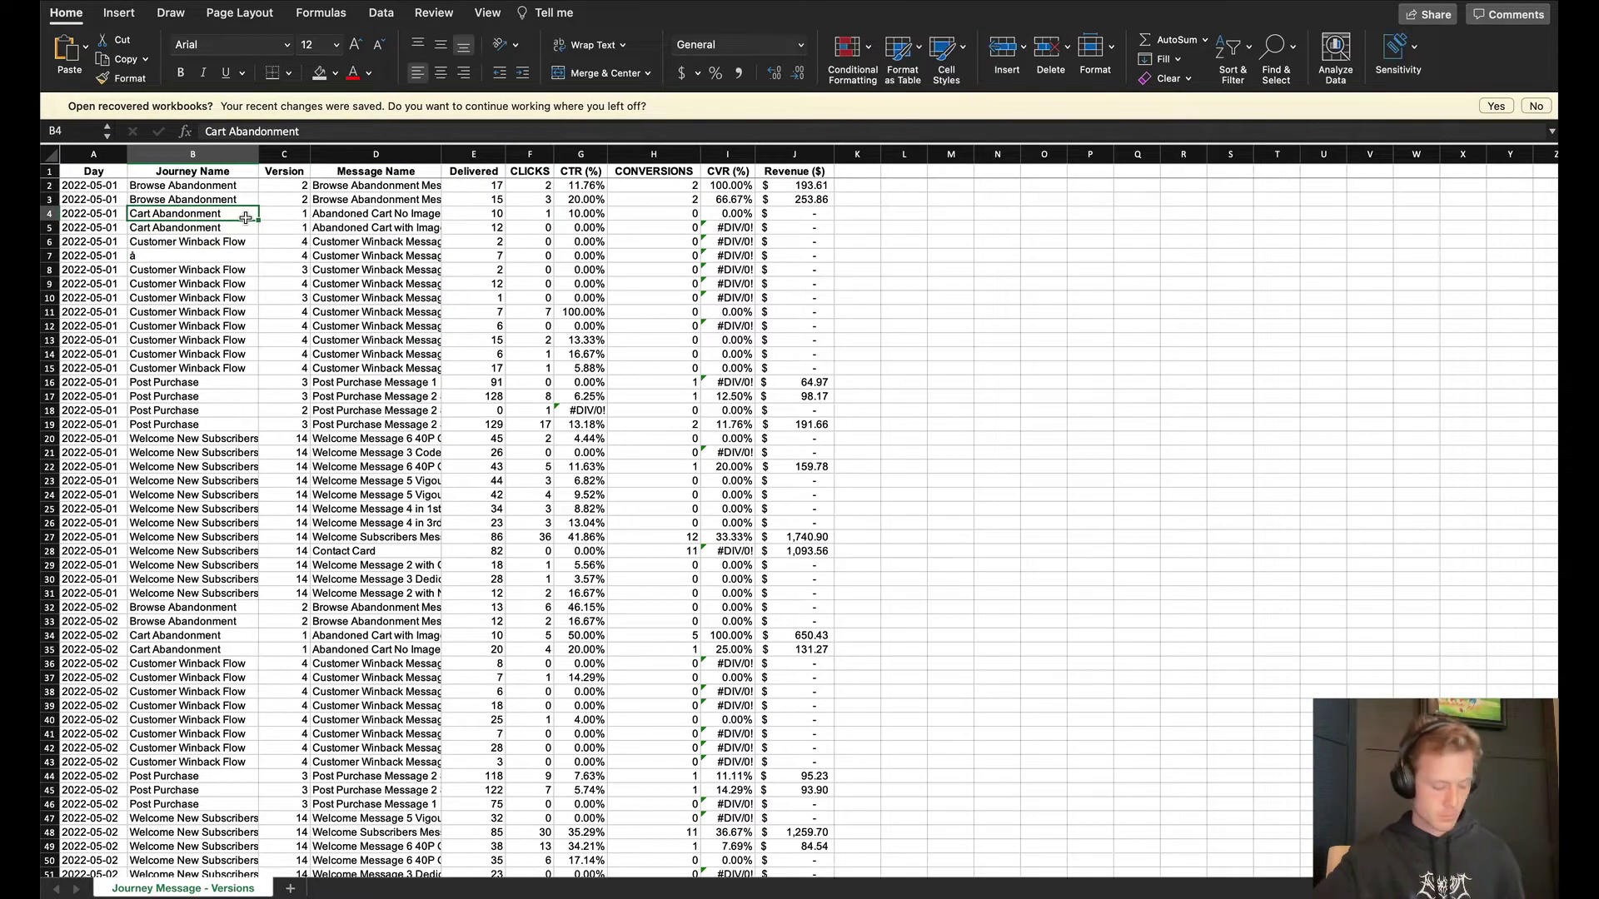
key(super+z)
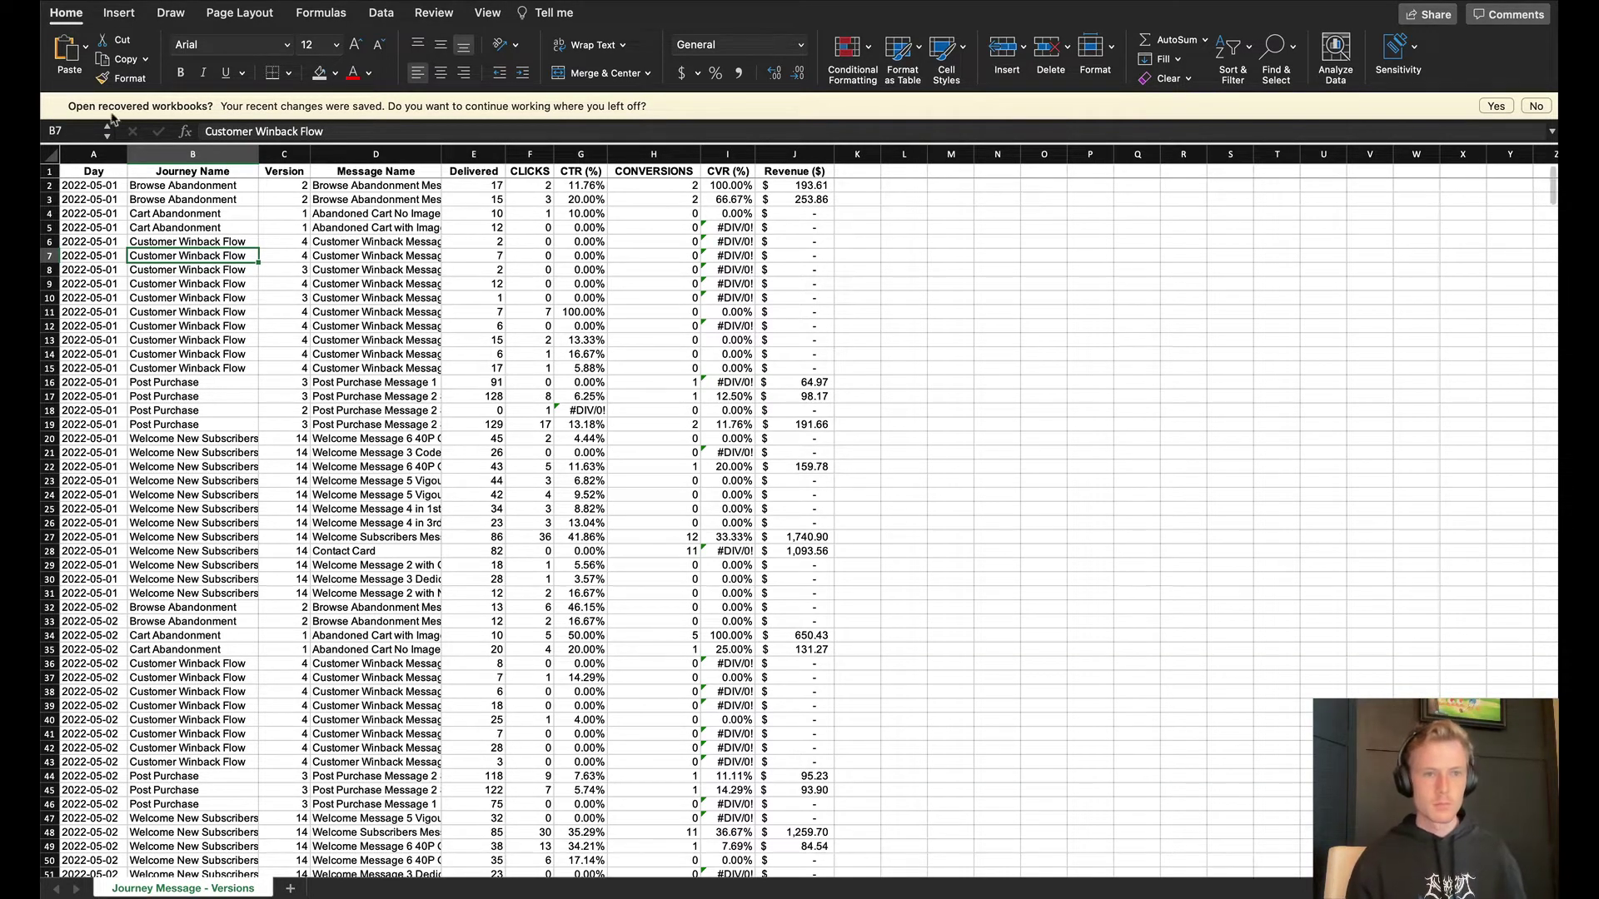
click(51, 153)
Insert a PivotTable on a new sheet with Journey Name and Message Name as rows.
click(119, 13)
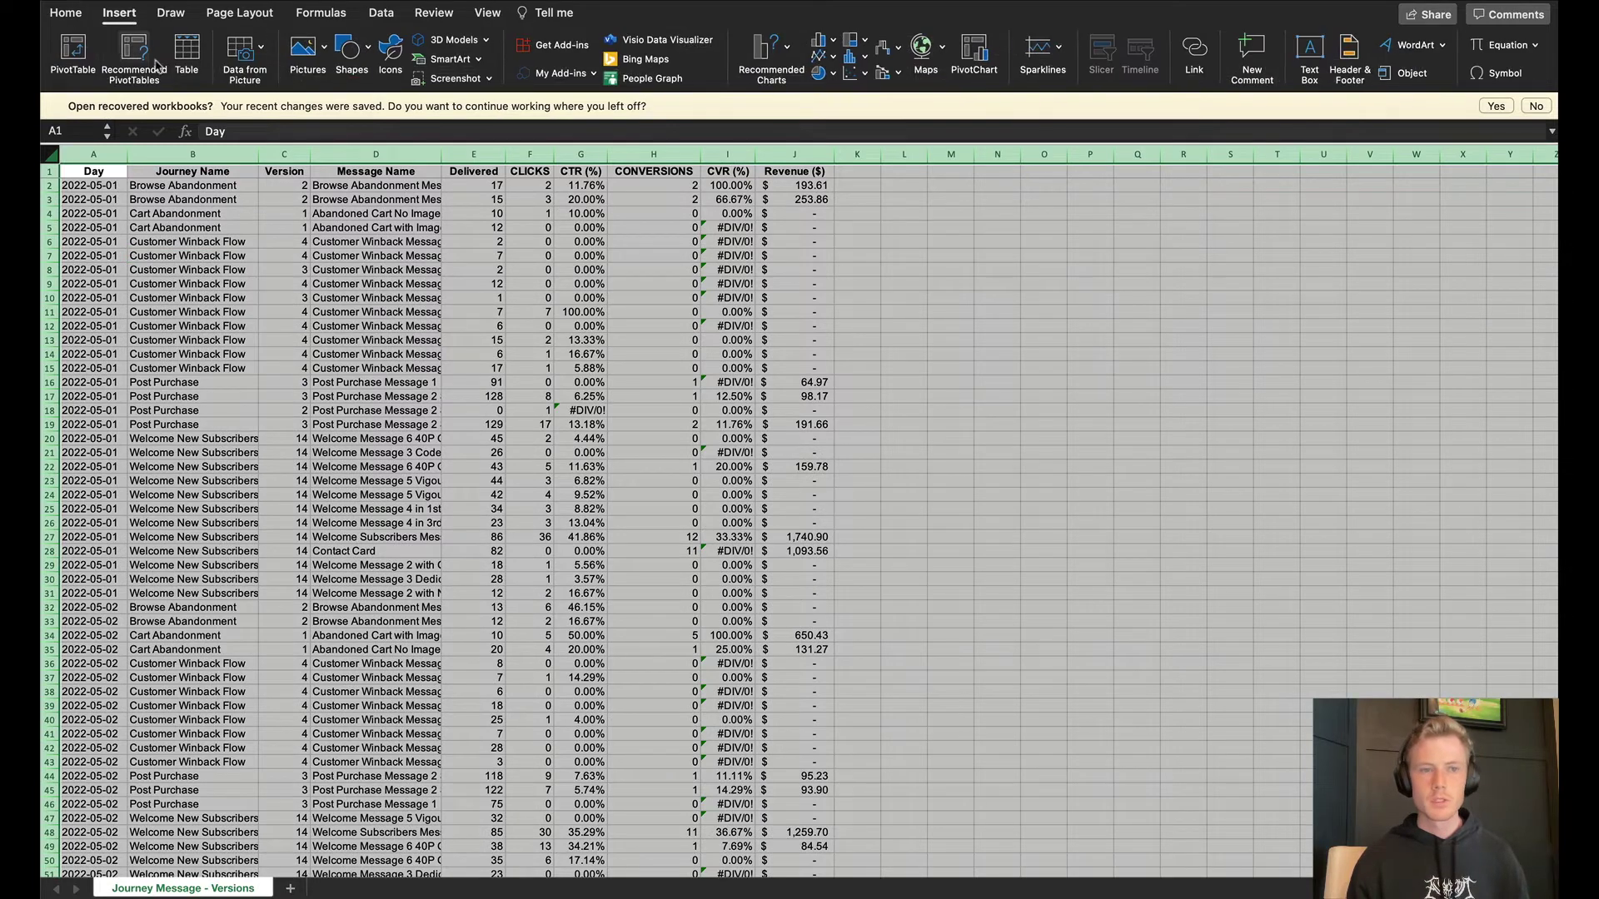
click(73, 54)
click(958, 421)
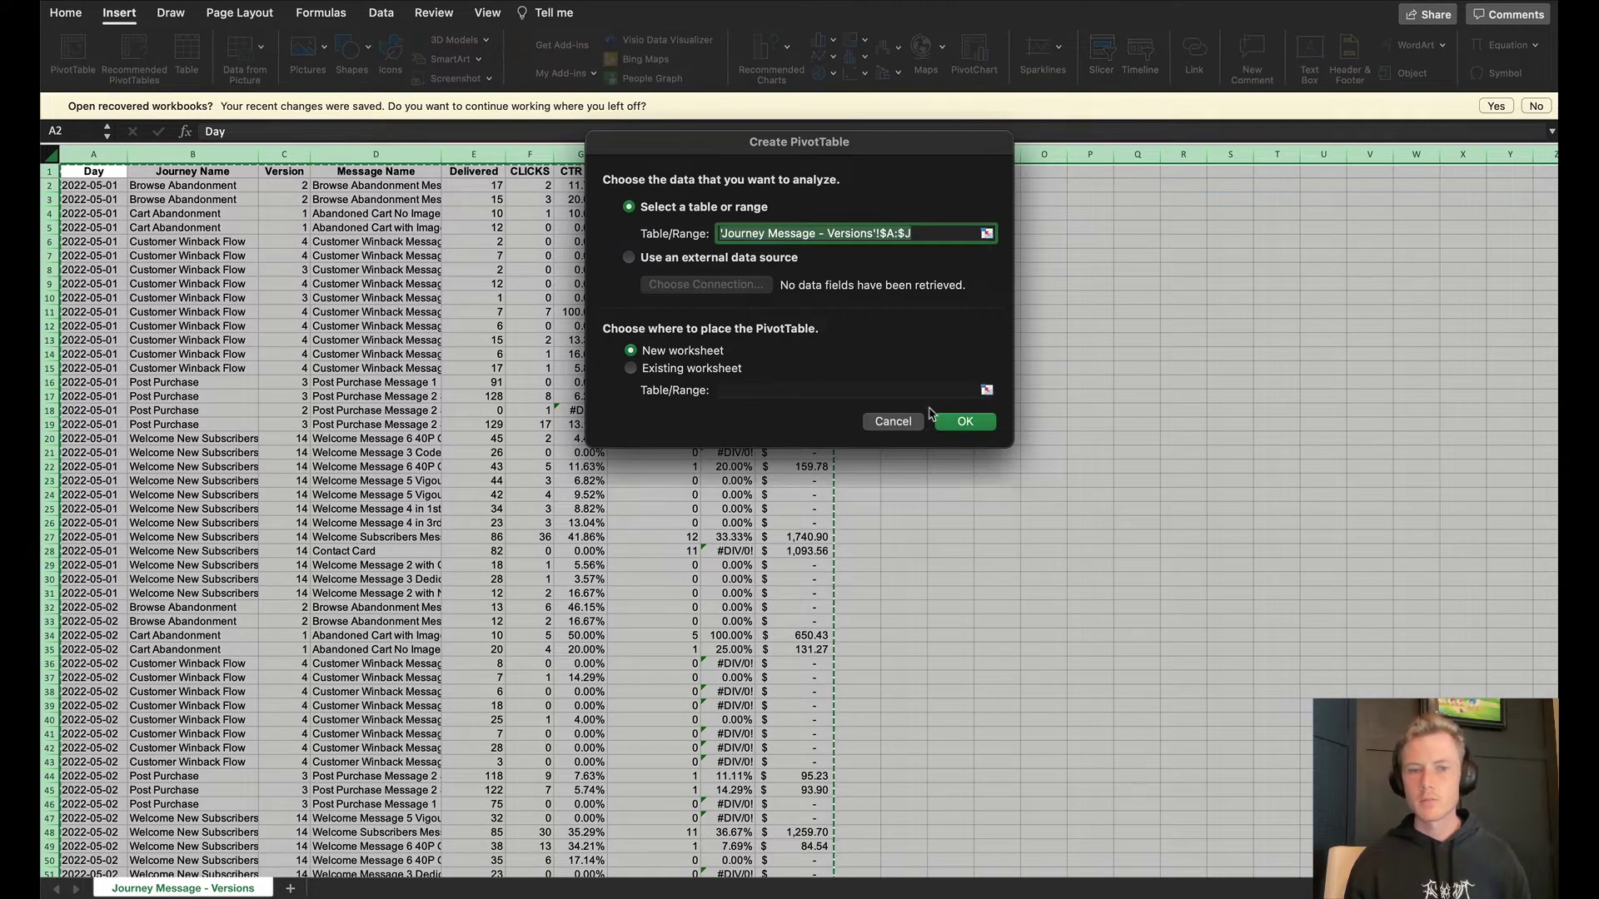
drag(1359, 254, 1316, 745)
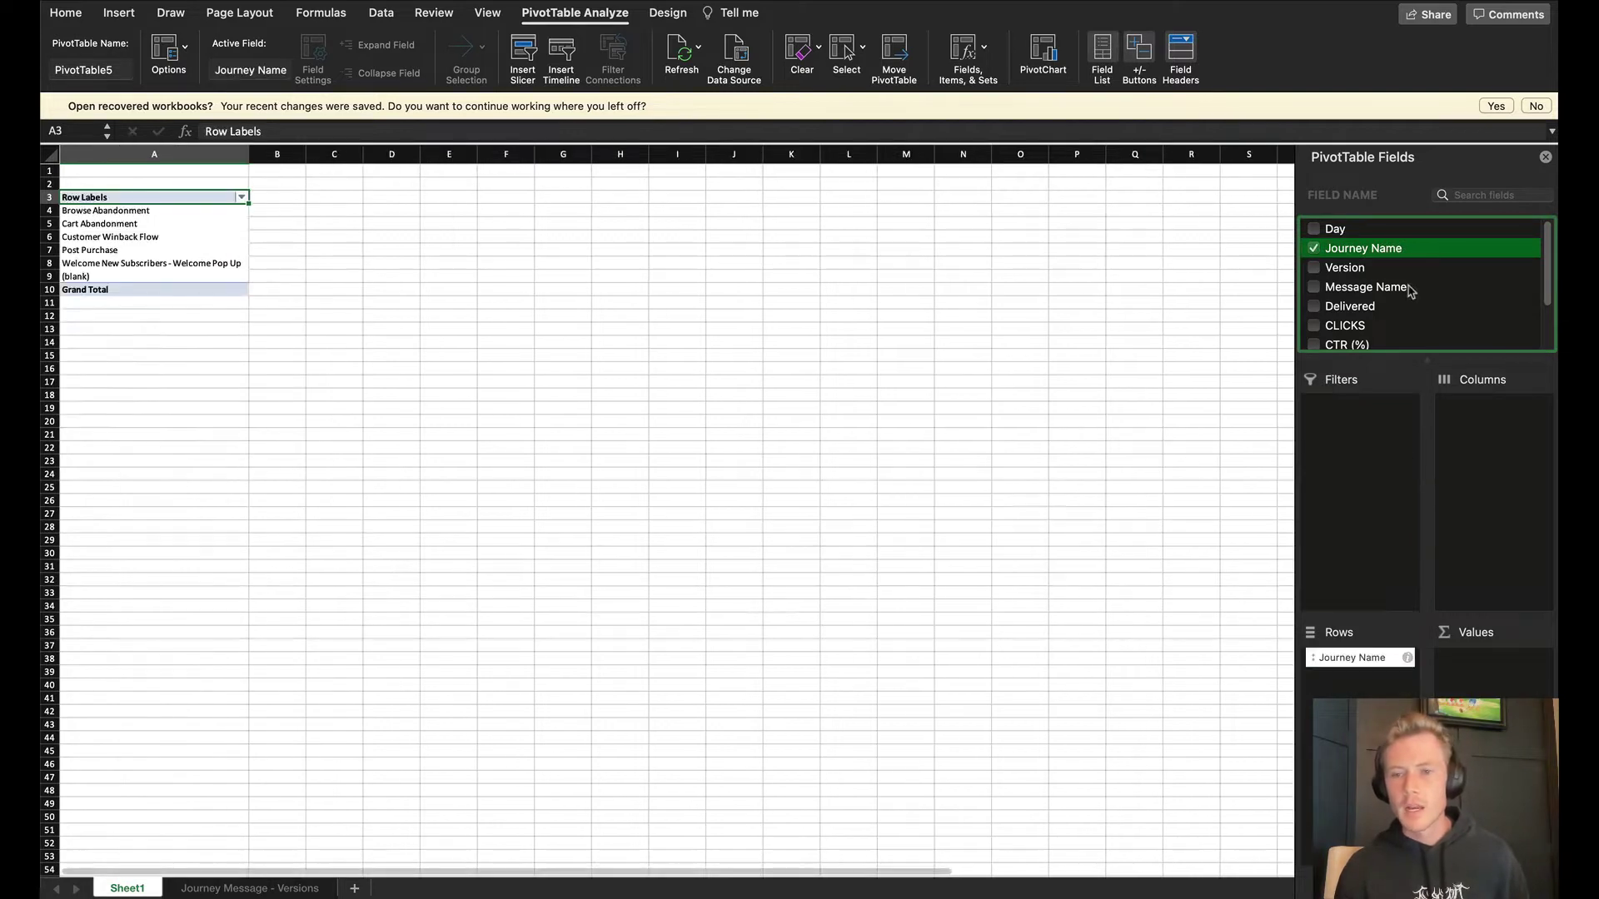
drag(1403, 287, 1338, 662)
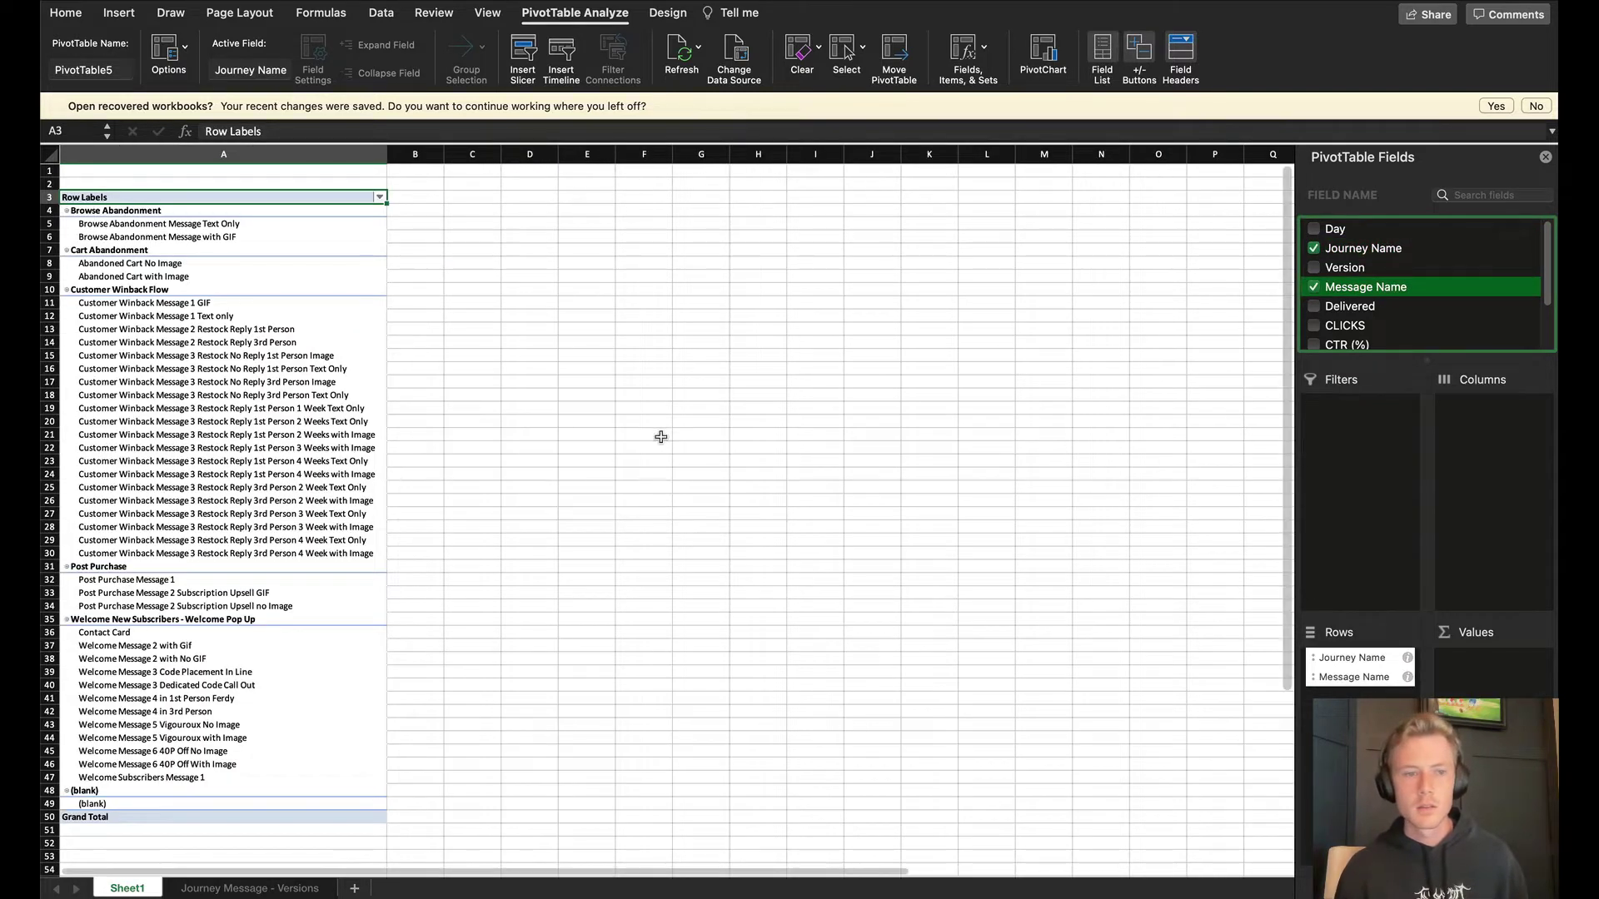
Review the Customer Winback, Restock and Abandonment message rows in the pivot.
click(209, 301)
key(Up)
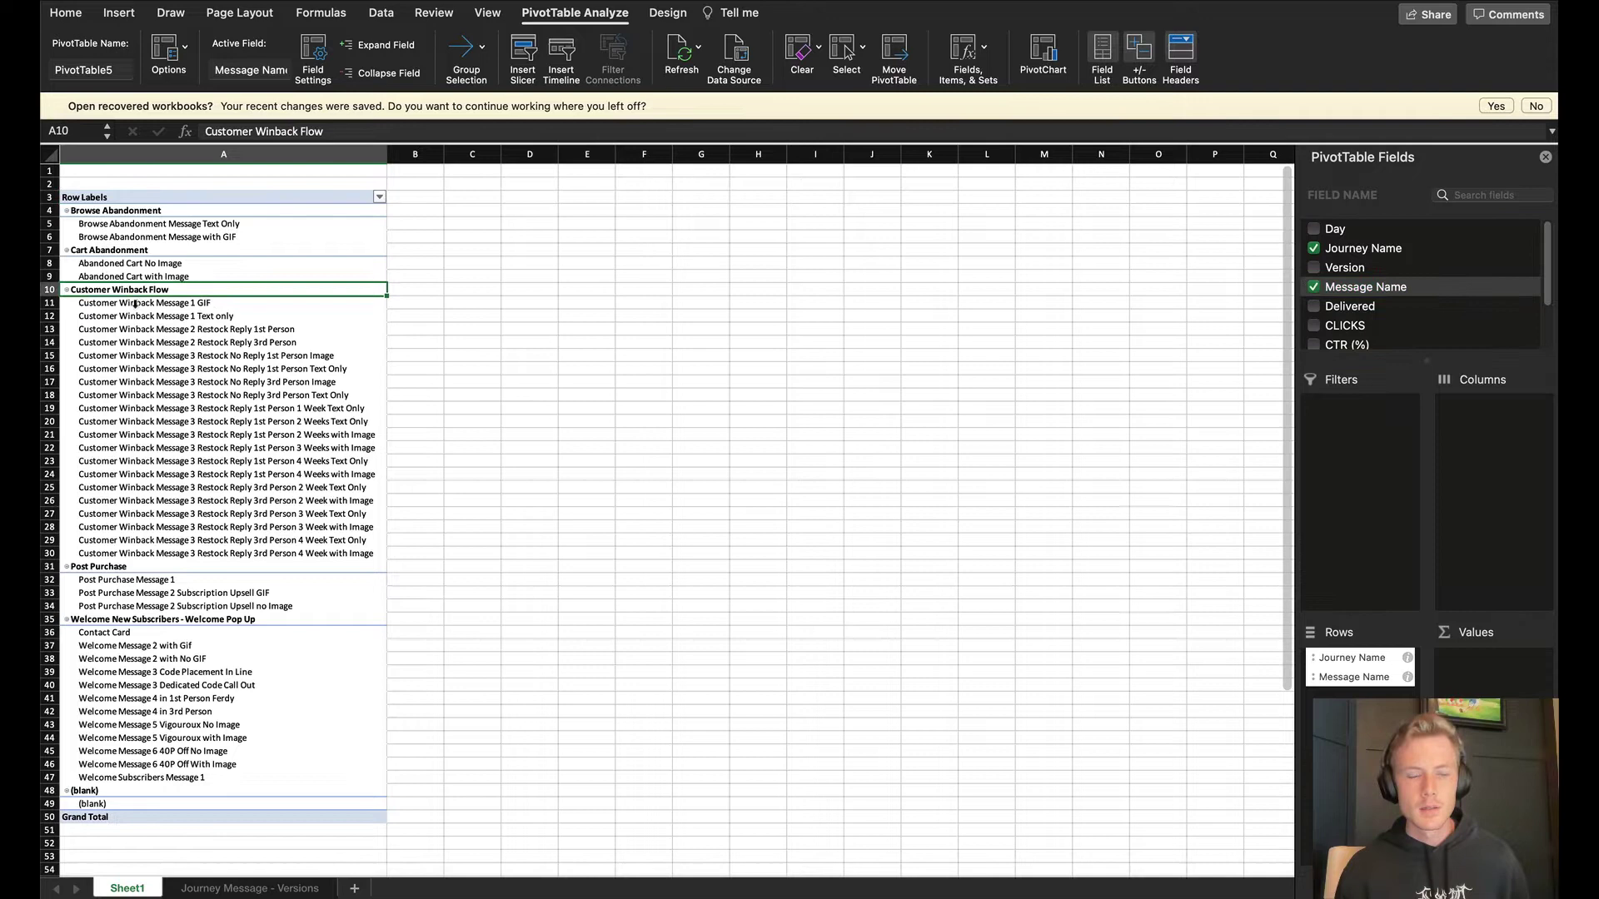
drag(138, 306, 158, 554)
click(133, 292)
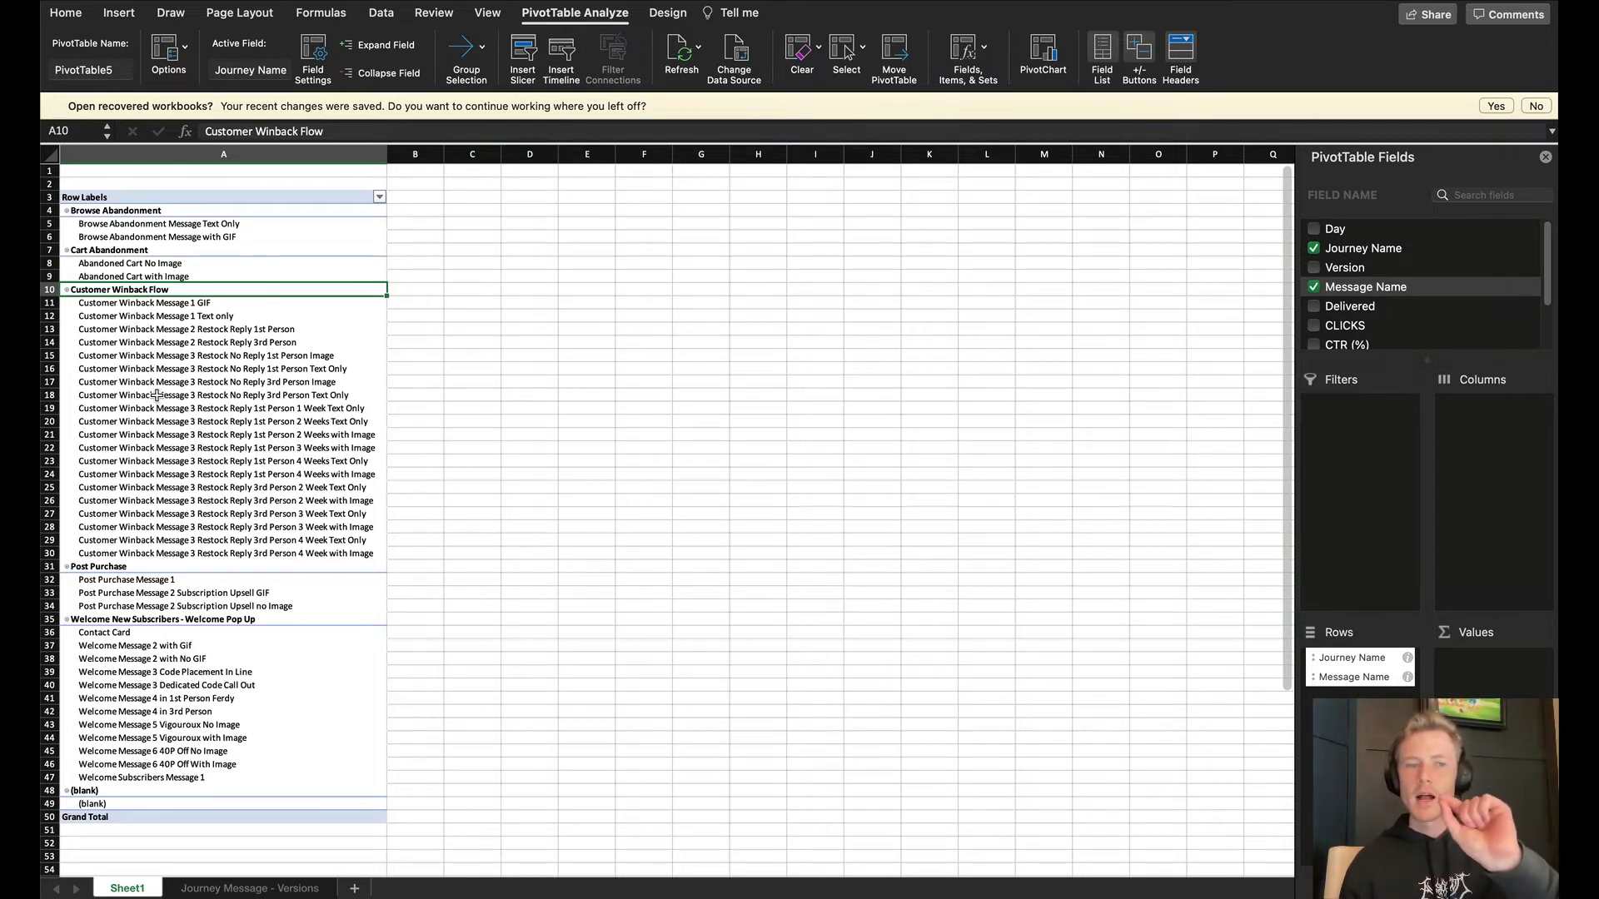
drag(196, 305, 193, 553)
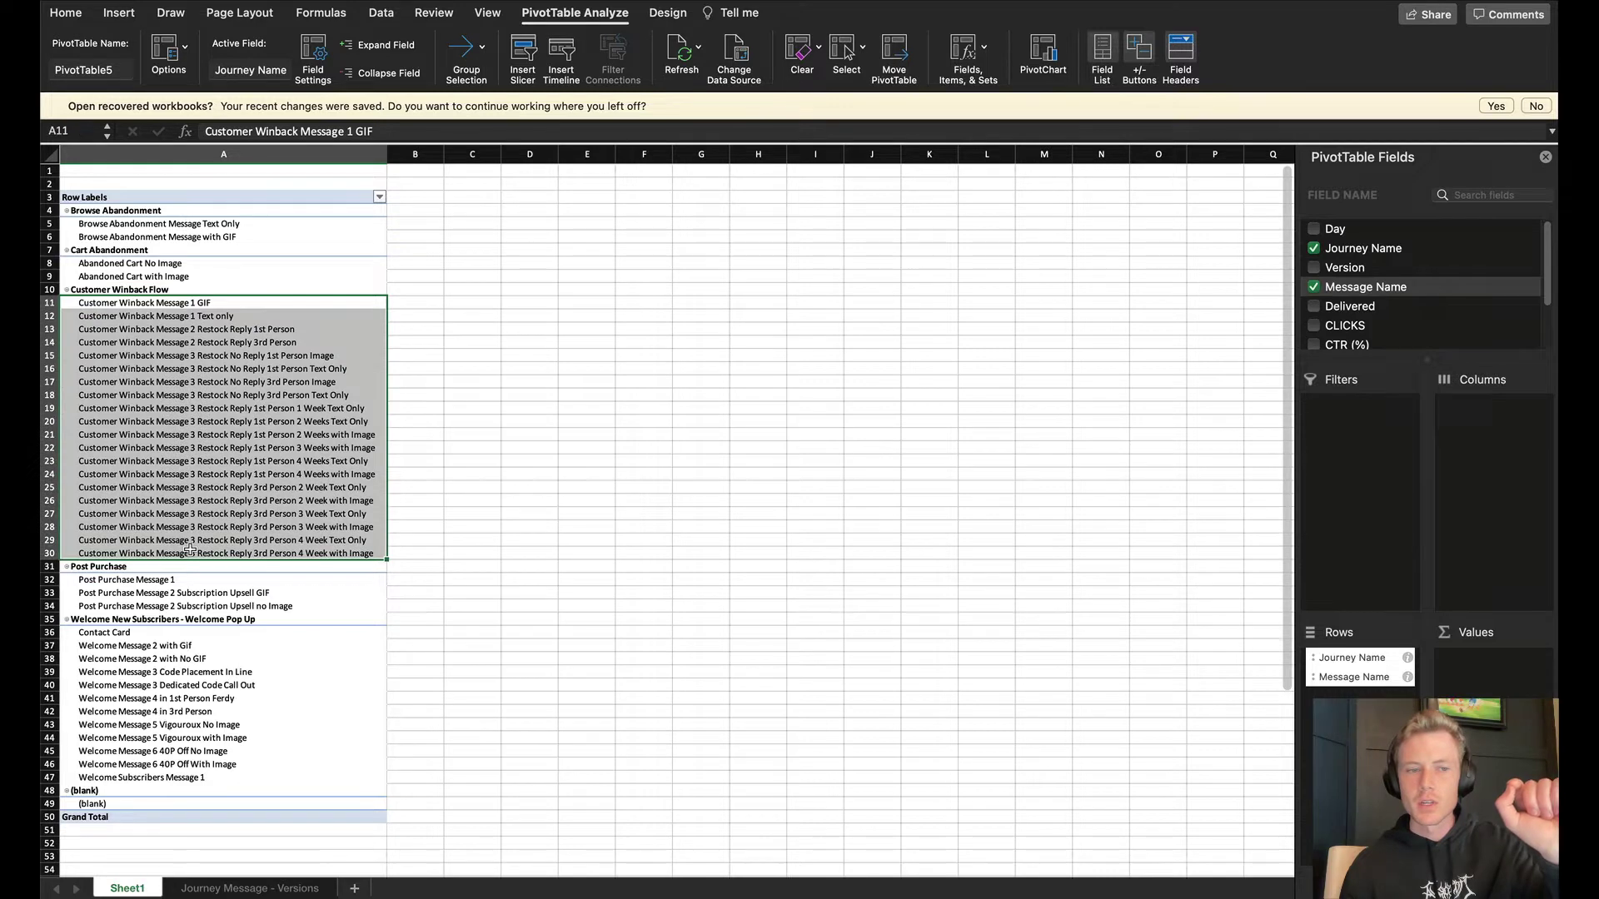
click(230, 356)
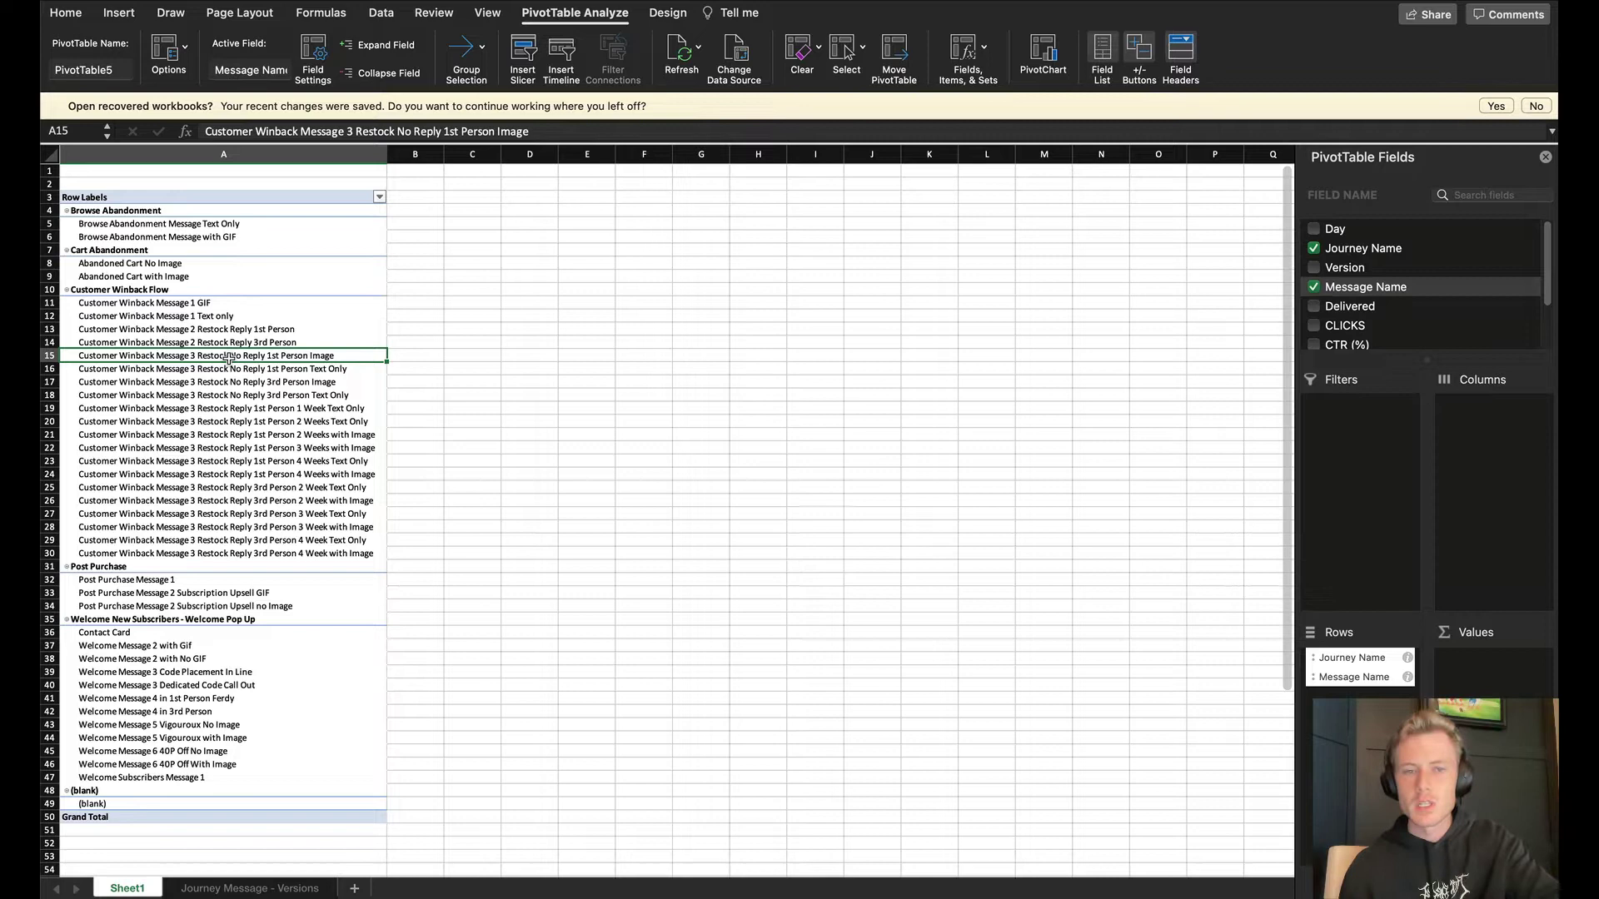
drag(193, 222, 193, 277)
click(309, 330)
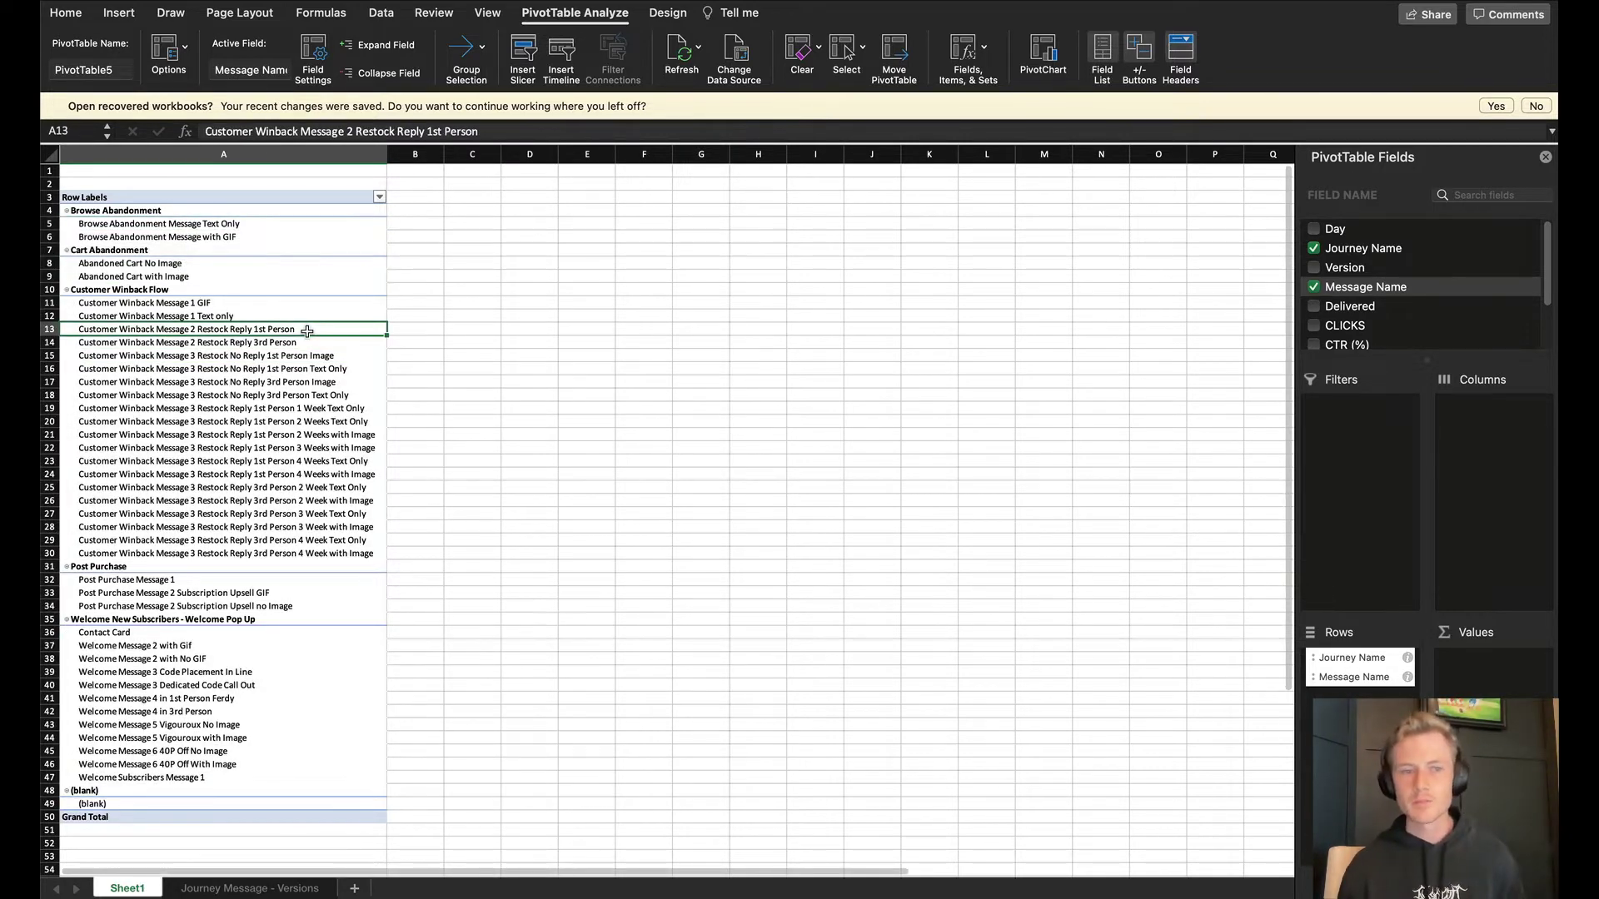
scroll(1348, 288, down, 3)
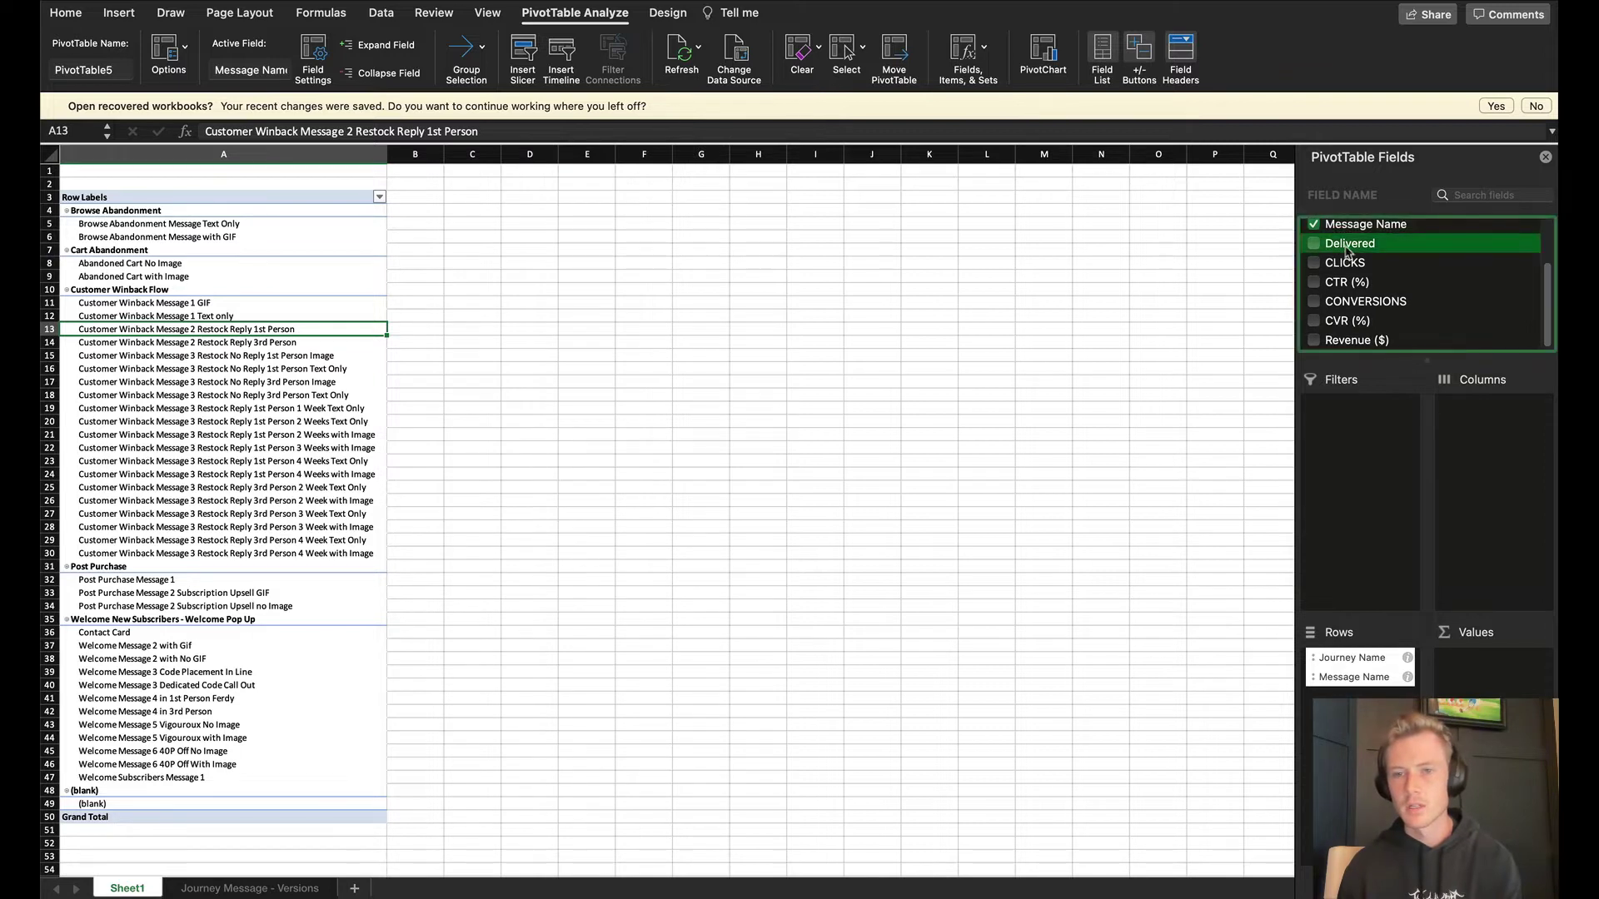
Add summed Delivered and Revenue ($) values and compare the Message 2 rows (691, 289.84).
click(1324, 244)
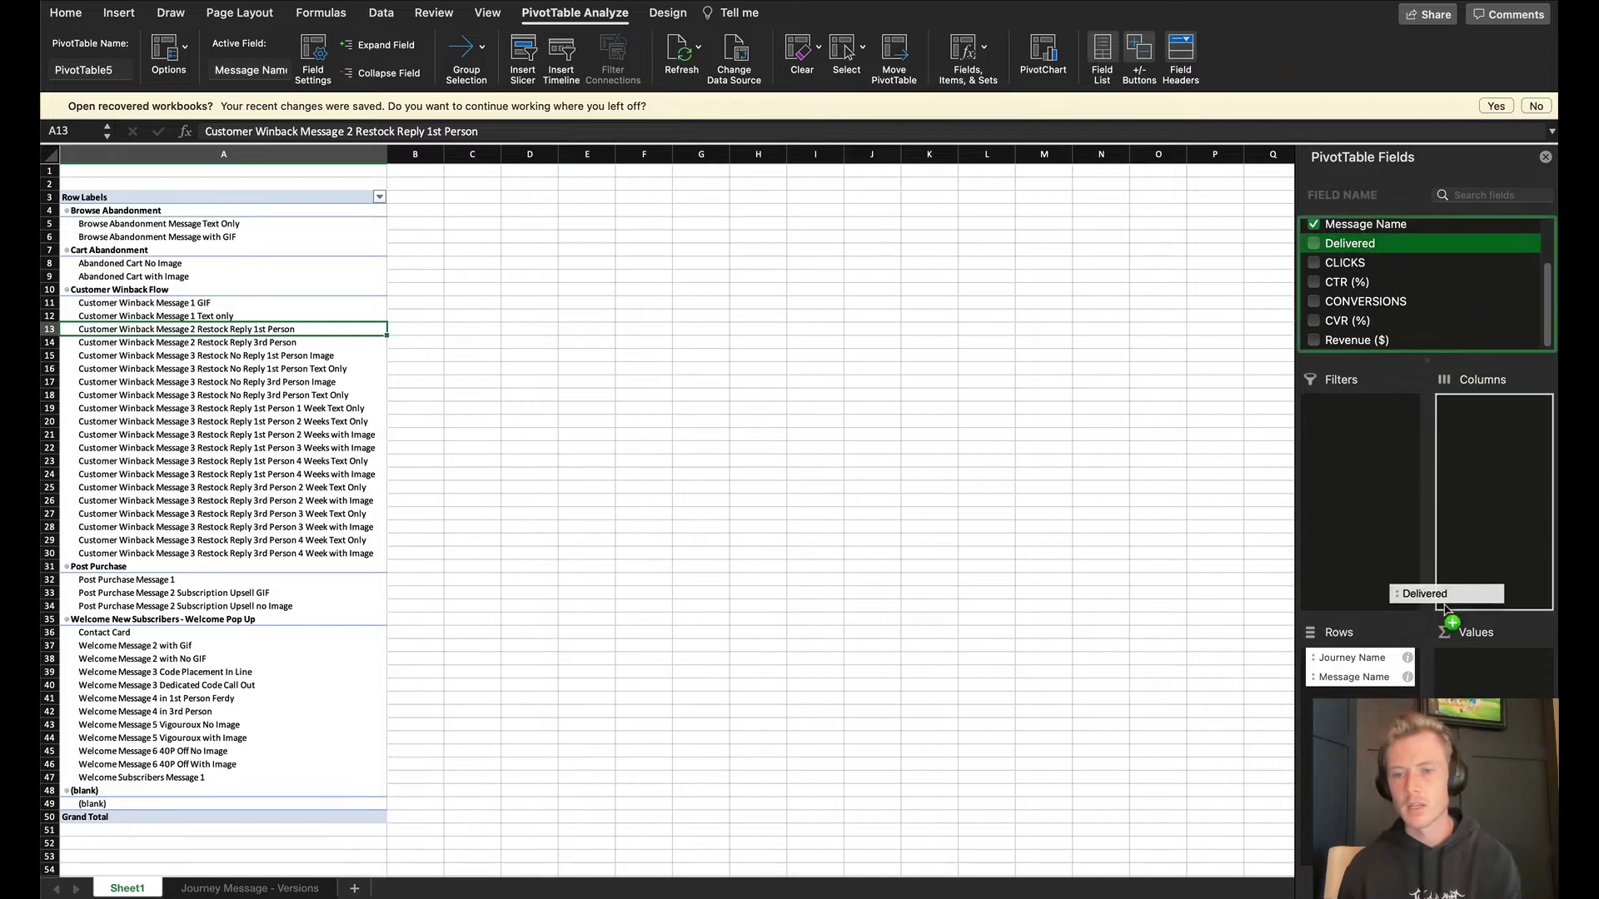
click(1357, 341)
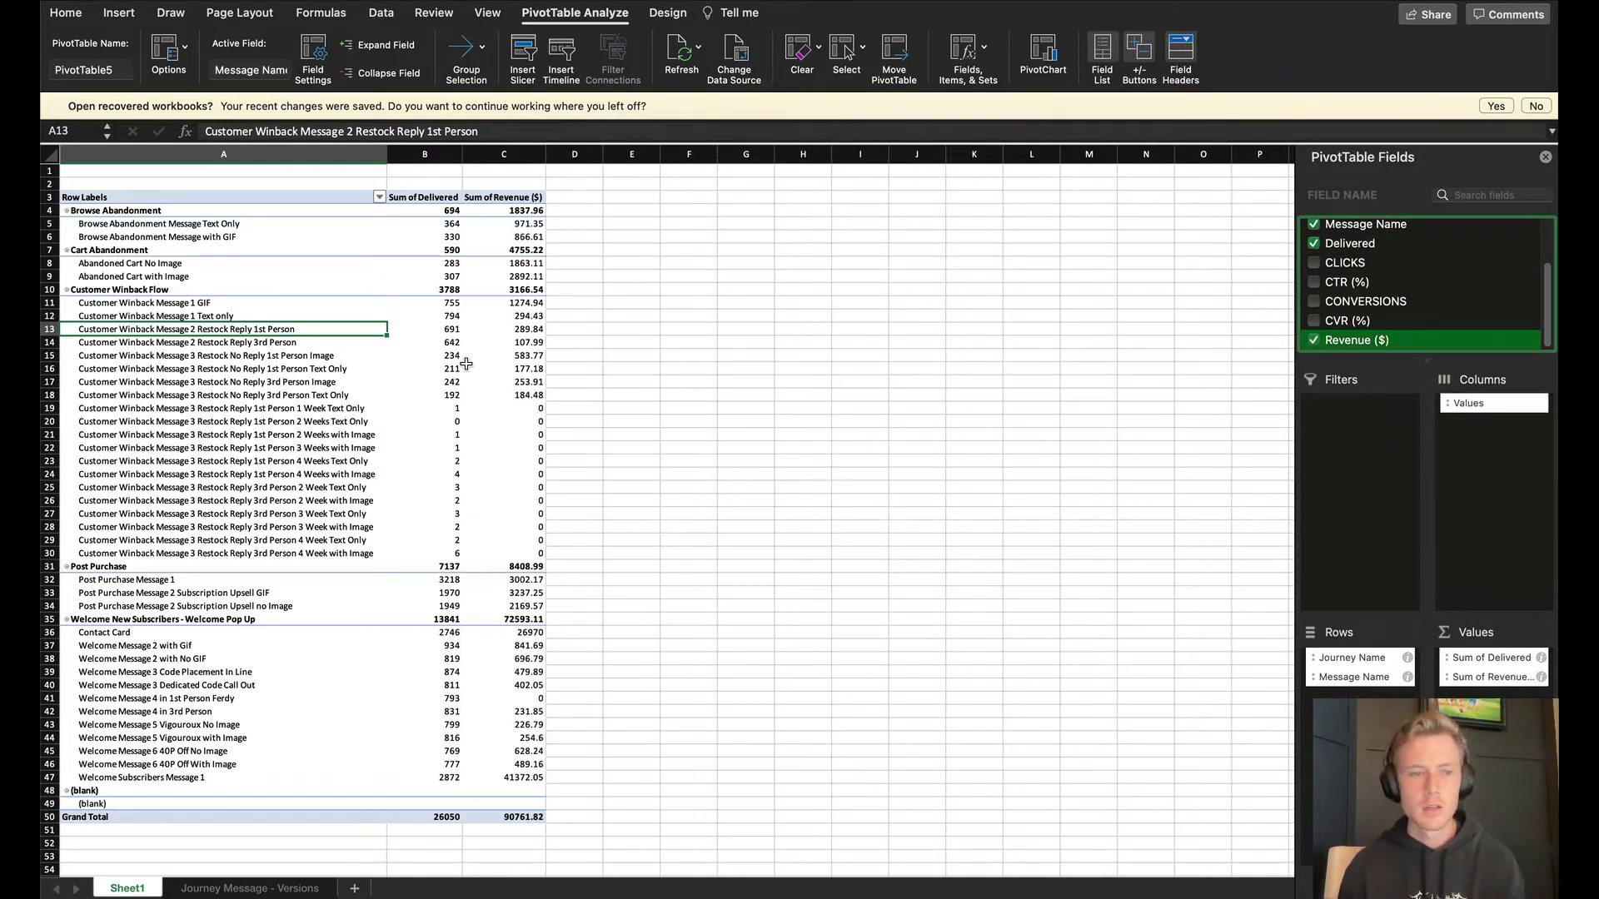
click(287, 341)
click(453, 333)
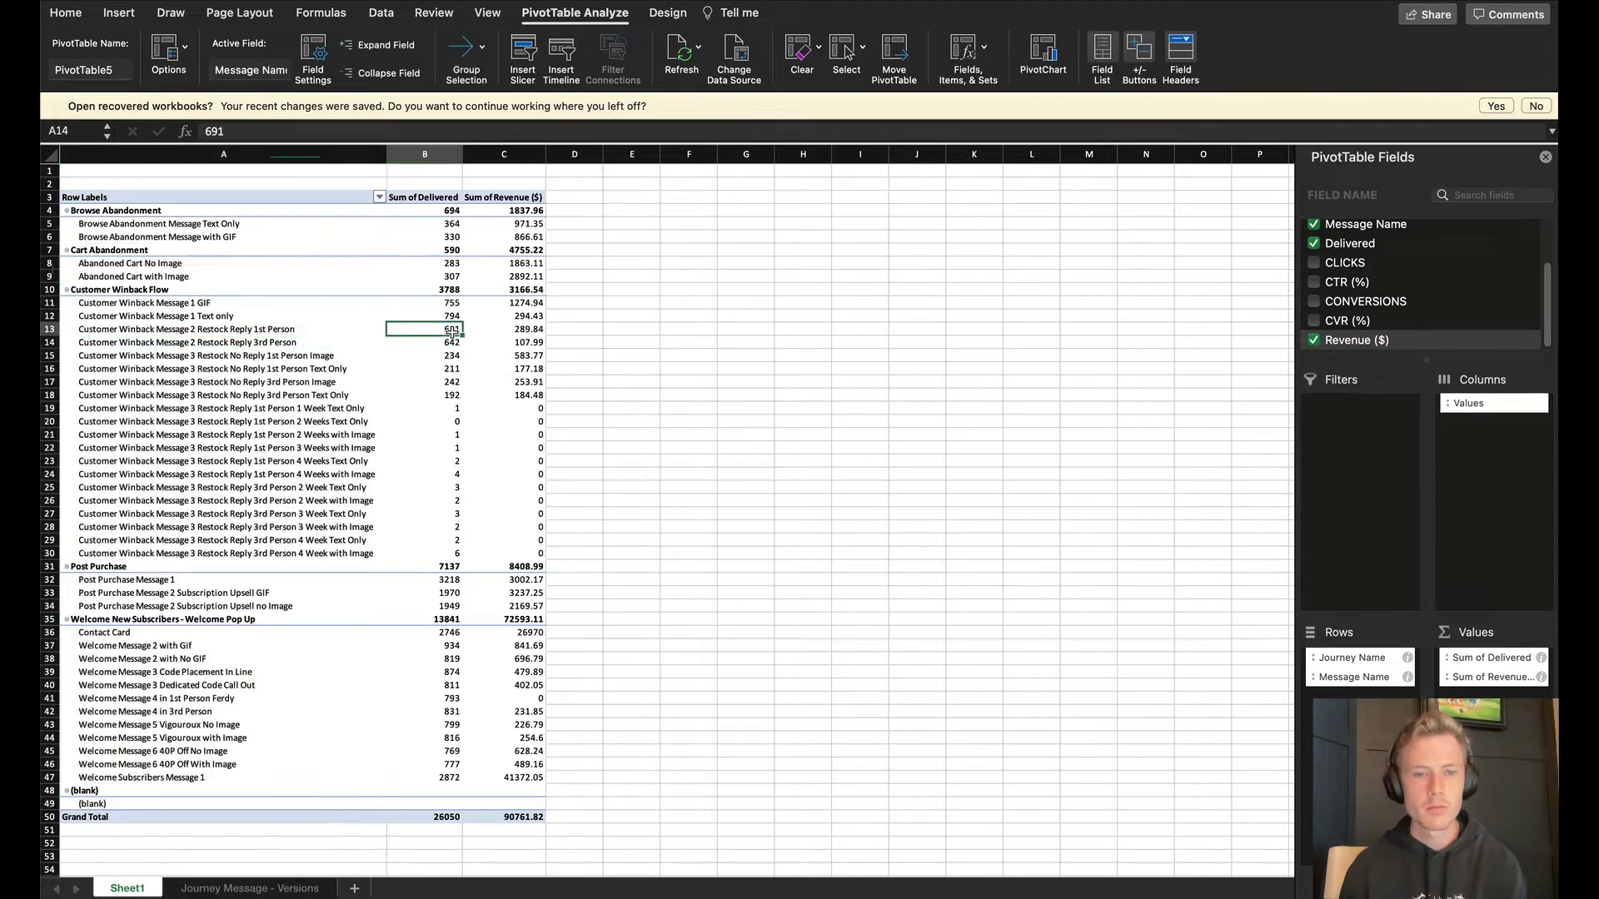
drag(291, 331, 539, 336)
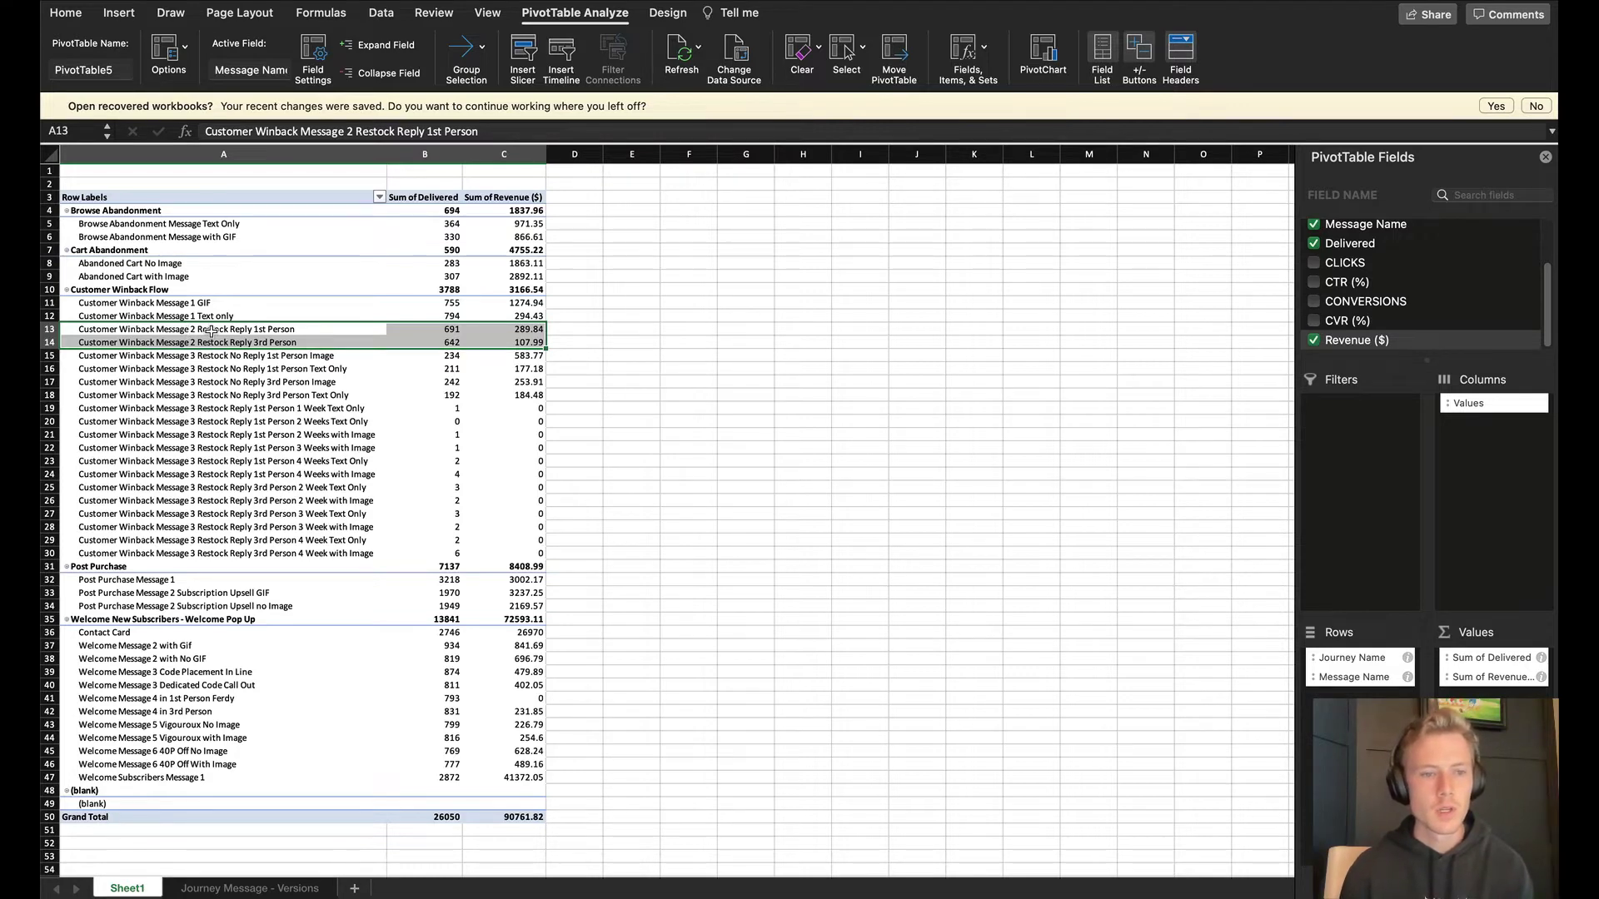
click(551, 330)
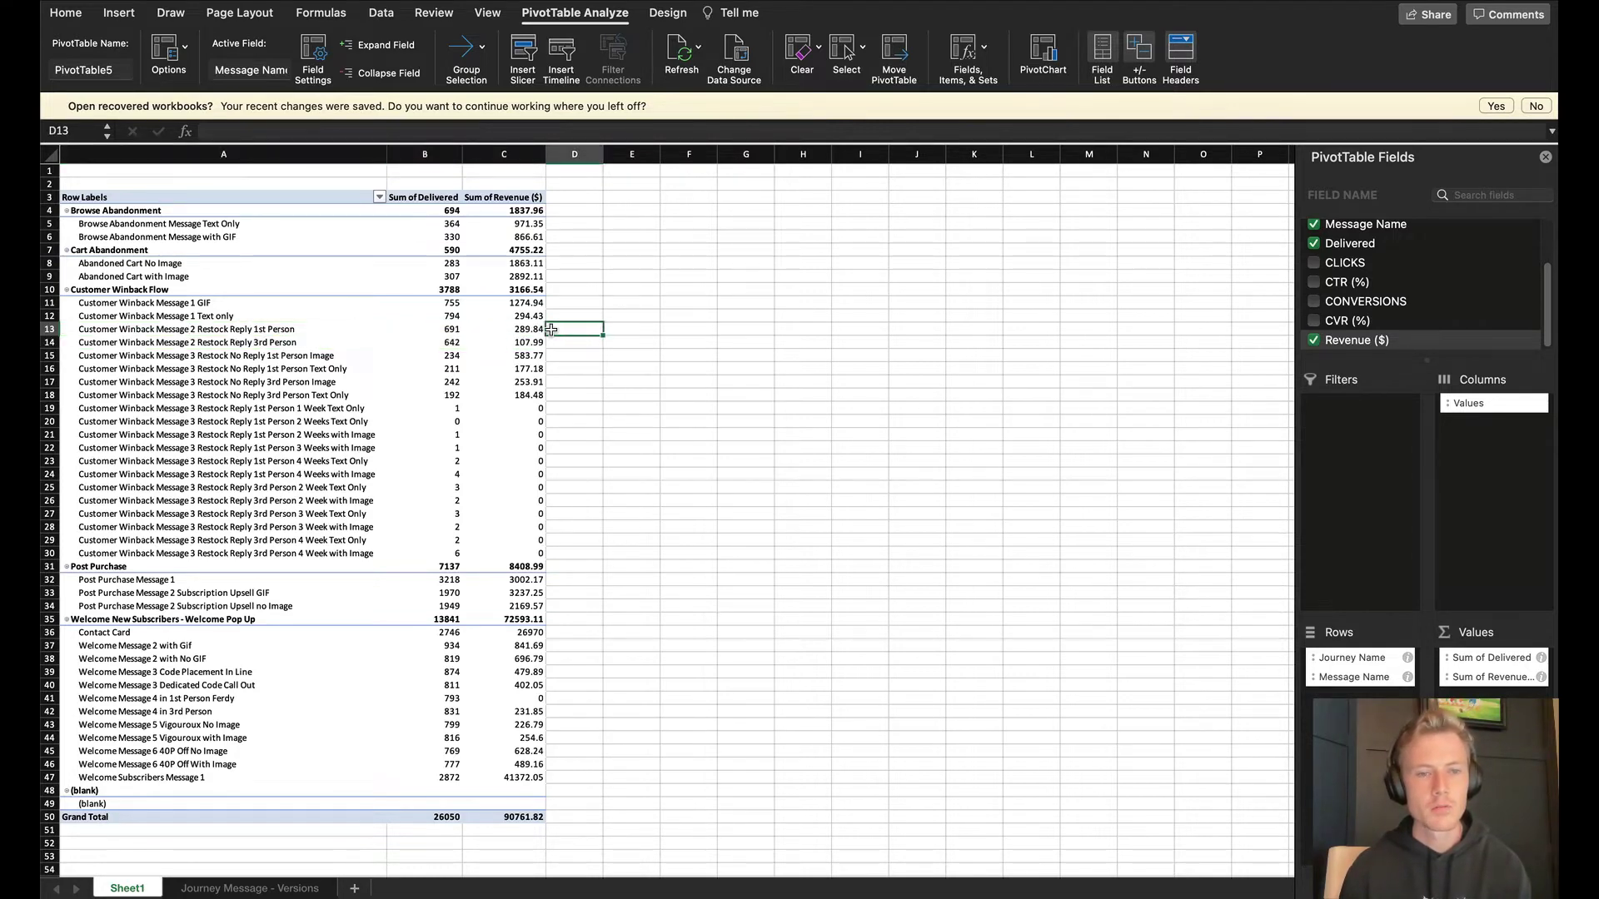
click(508, 330)
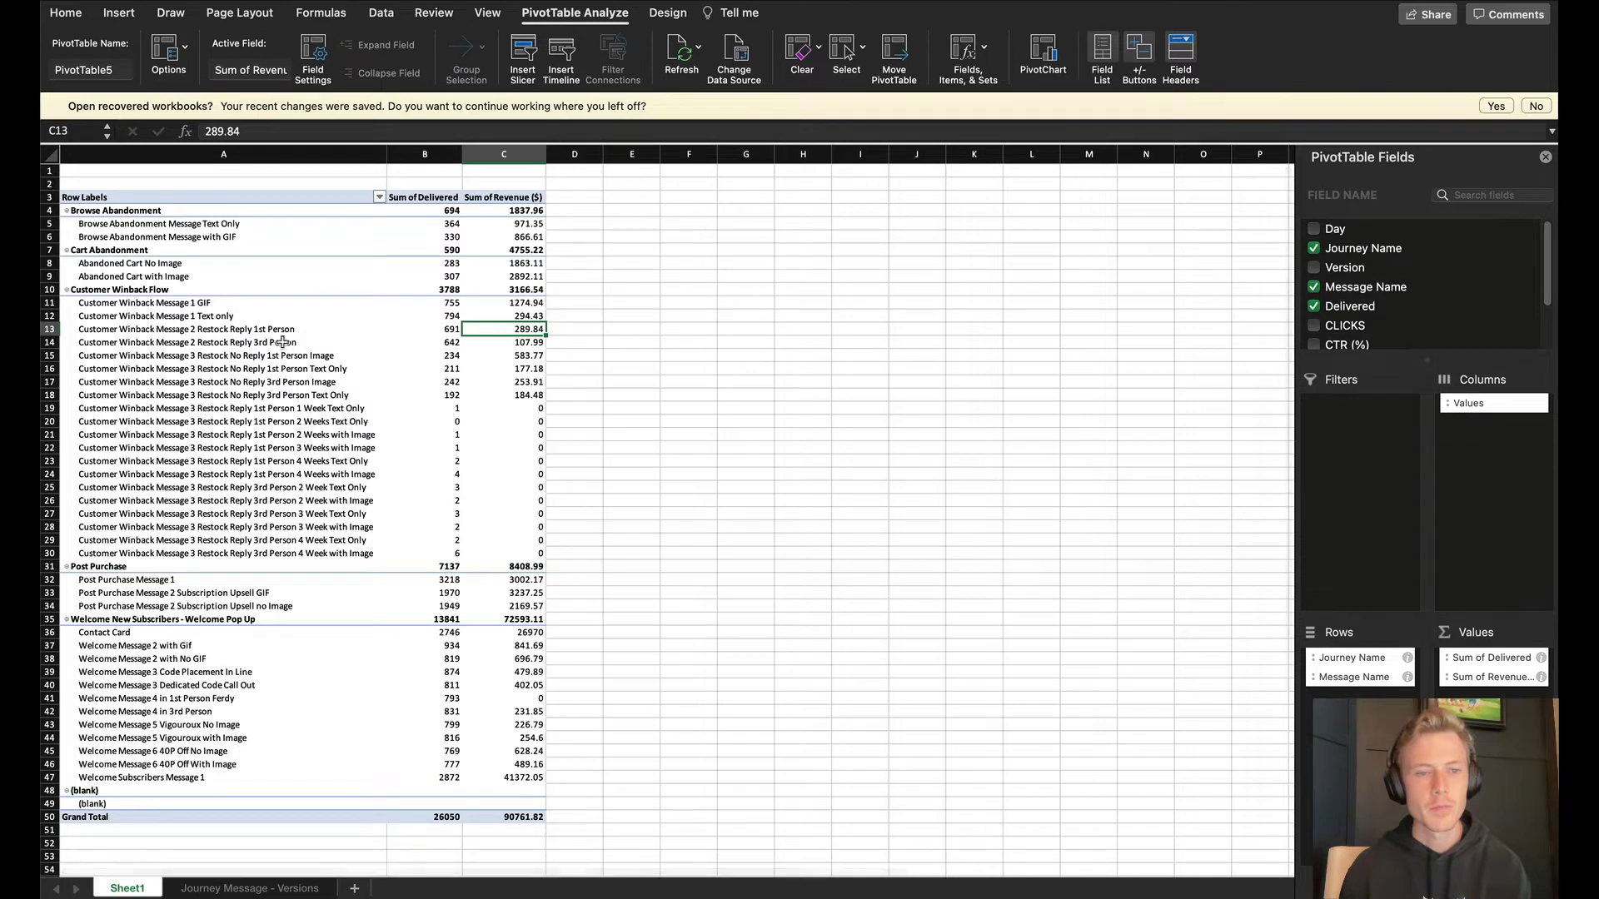
drag(425, 330, 525, 347)
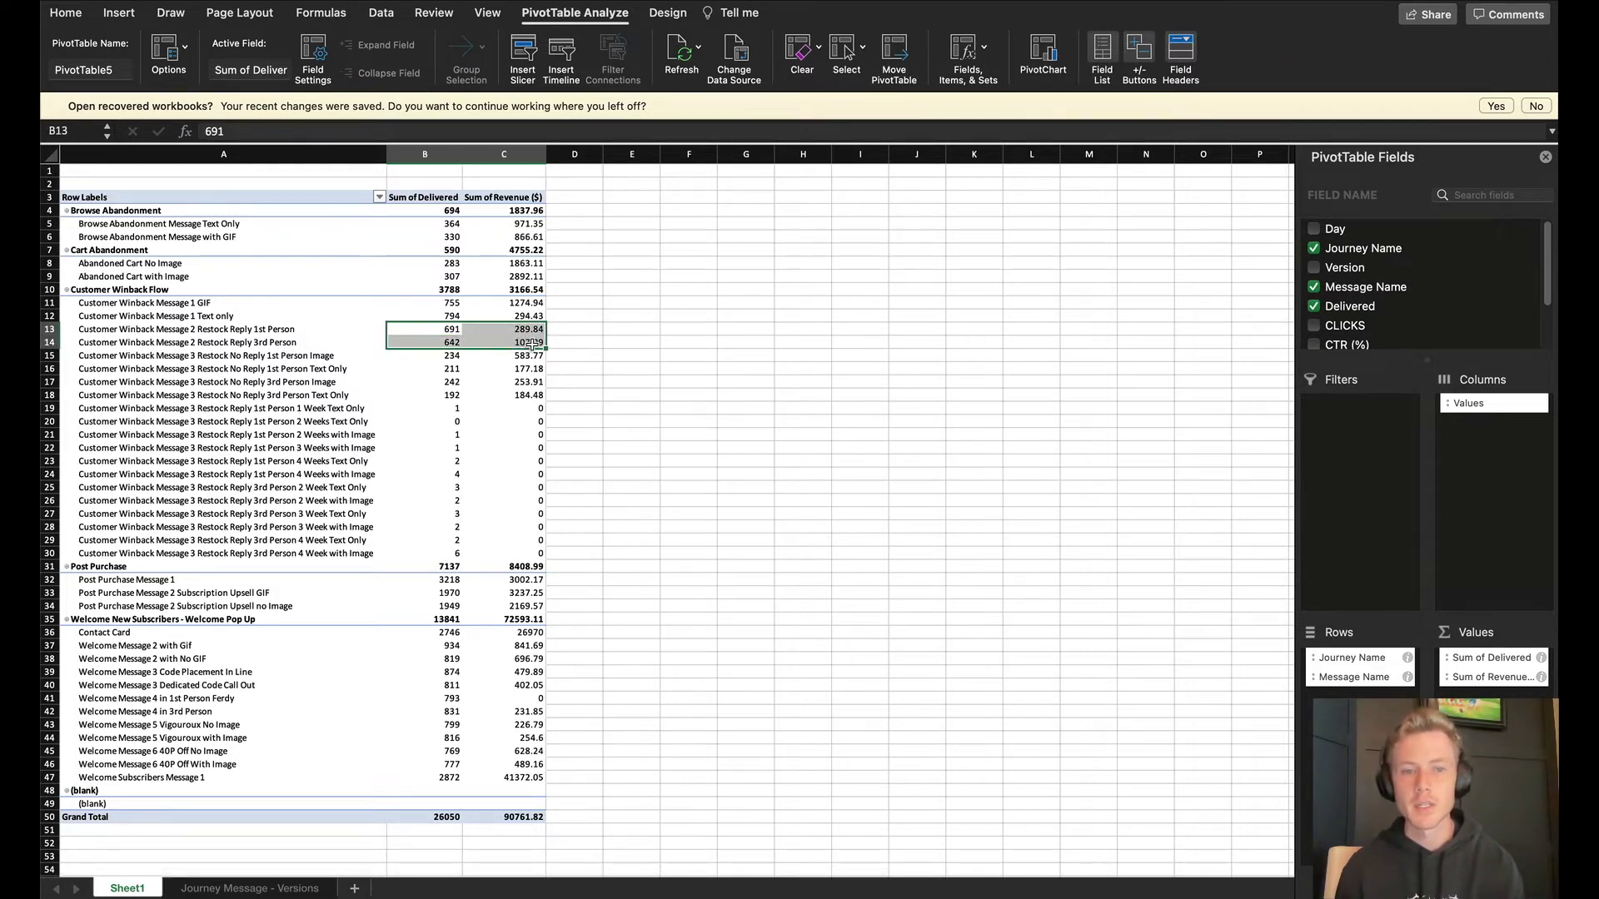
Compare Delivered and Revenue for the Restock Reply 3rd Person and No Reply 1st Person messages.
click(323, 343)
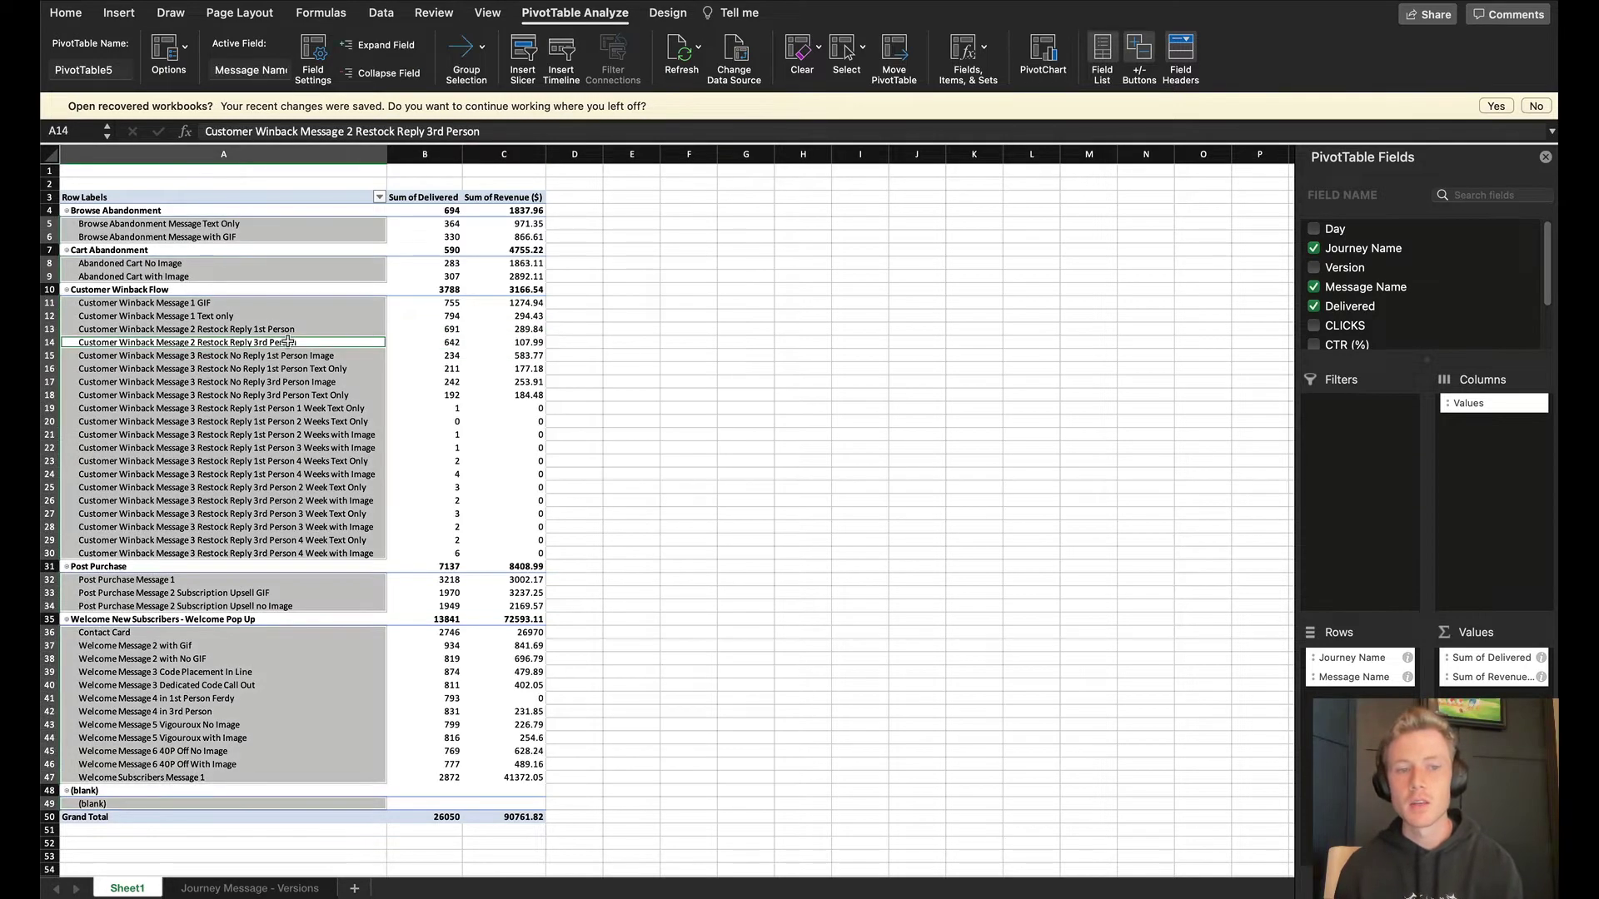
click(288, 341)
drag(277, 348, 491, 348)
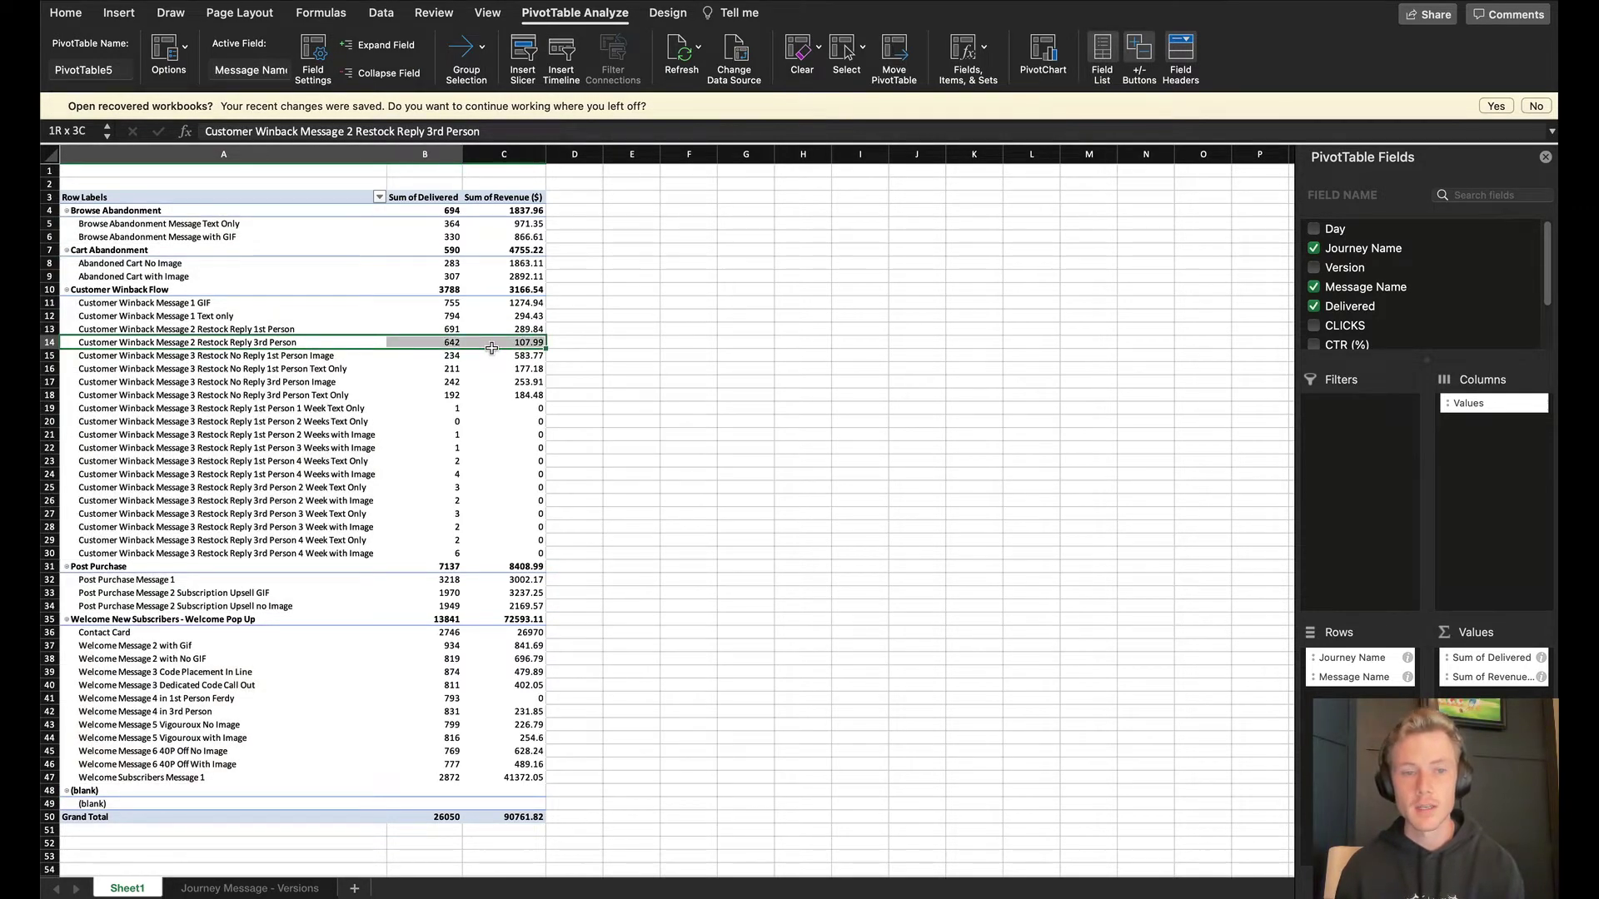
drag(283, 357, 537, 369)
click(302, 358)
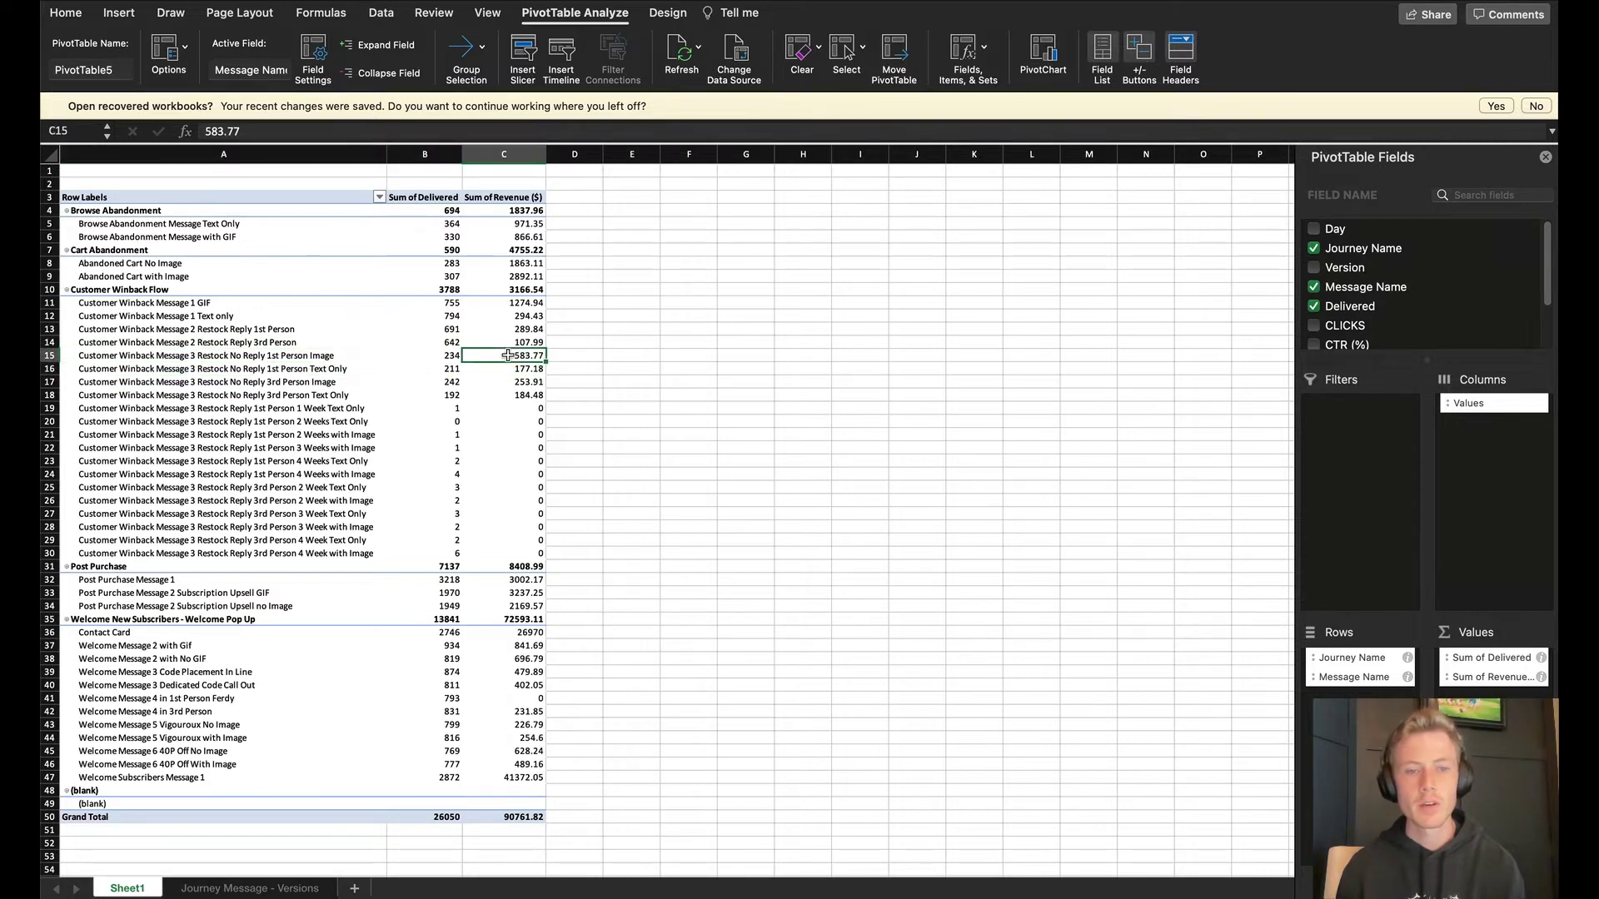
drag(301, 358, 306, 368)
click(517, 368)
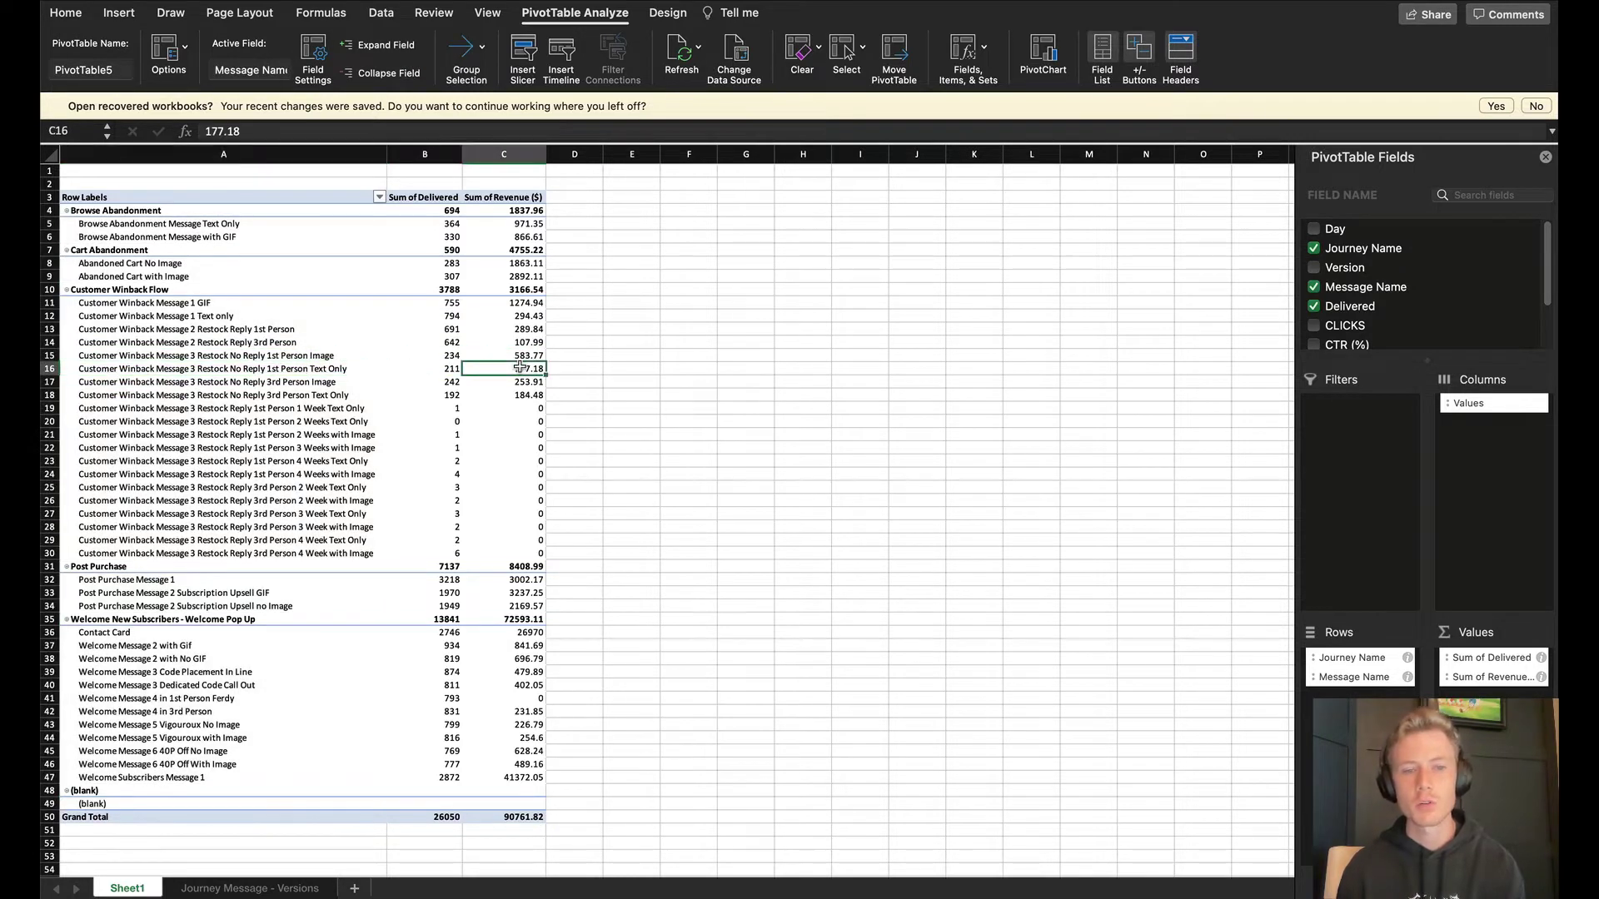
drag(437, 358, 500, 369)
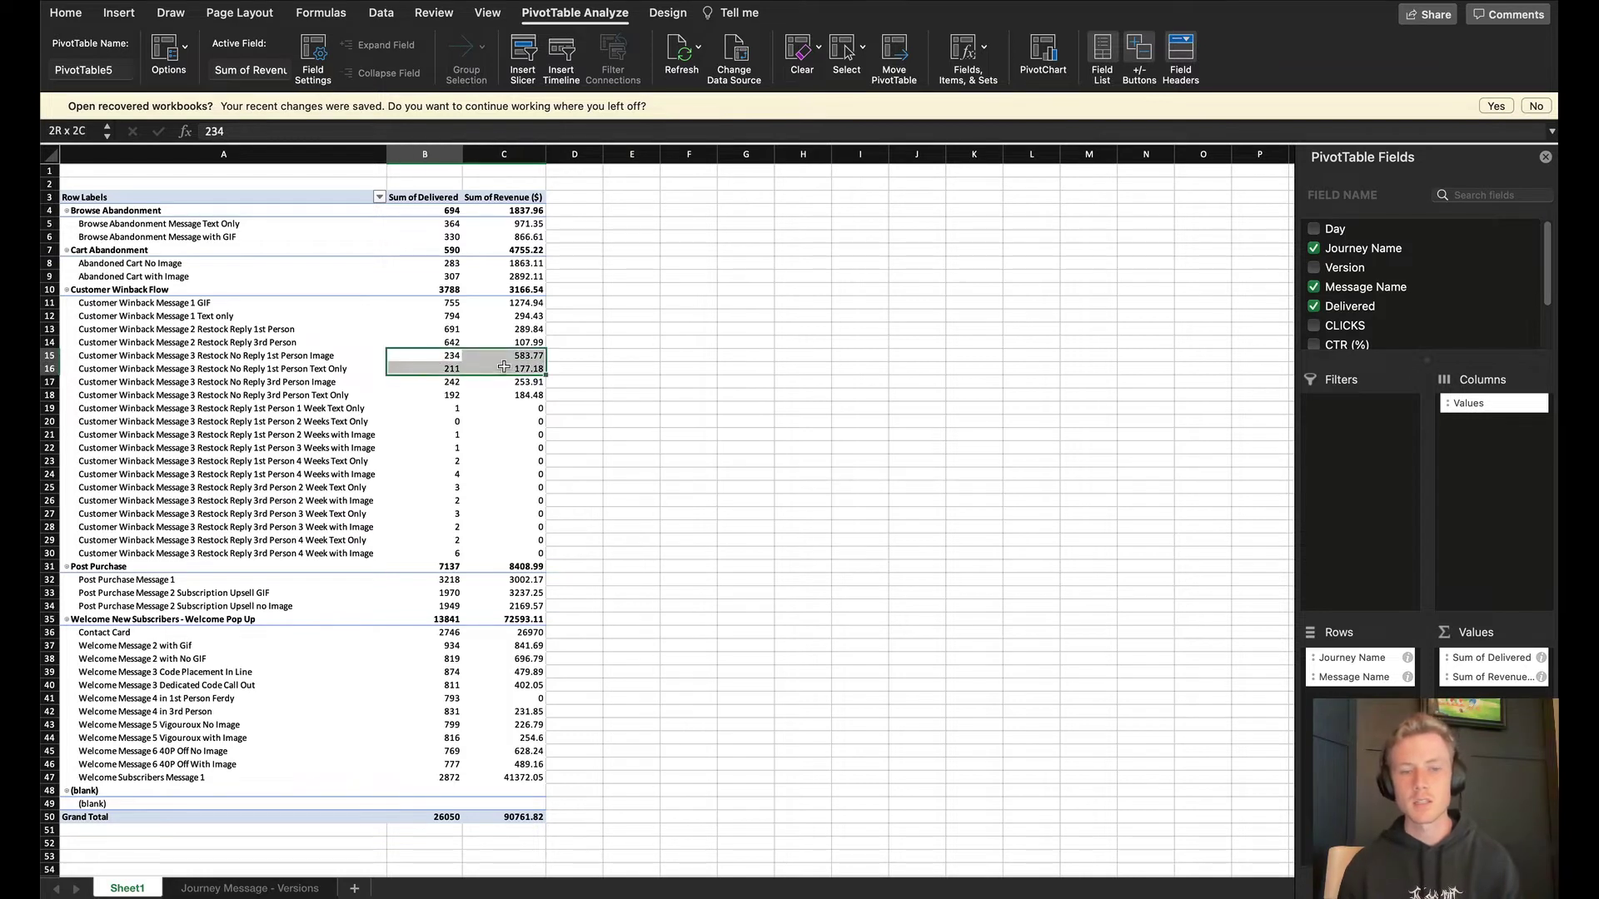
click(369, 424)
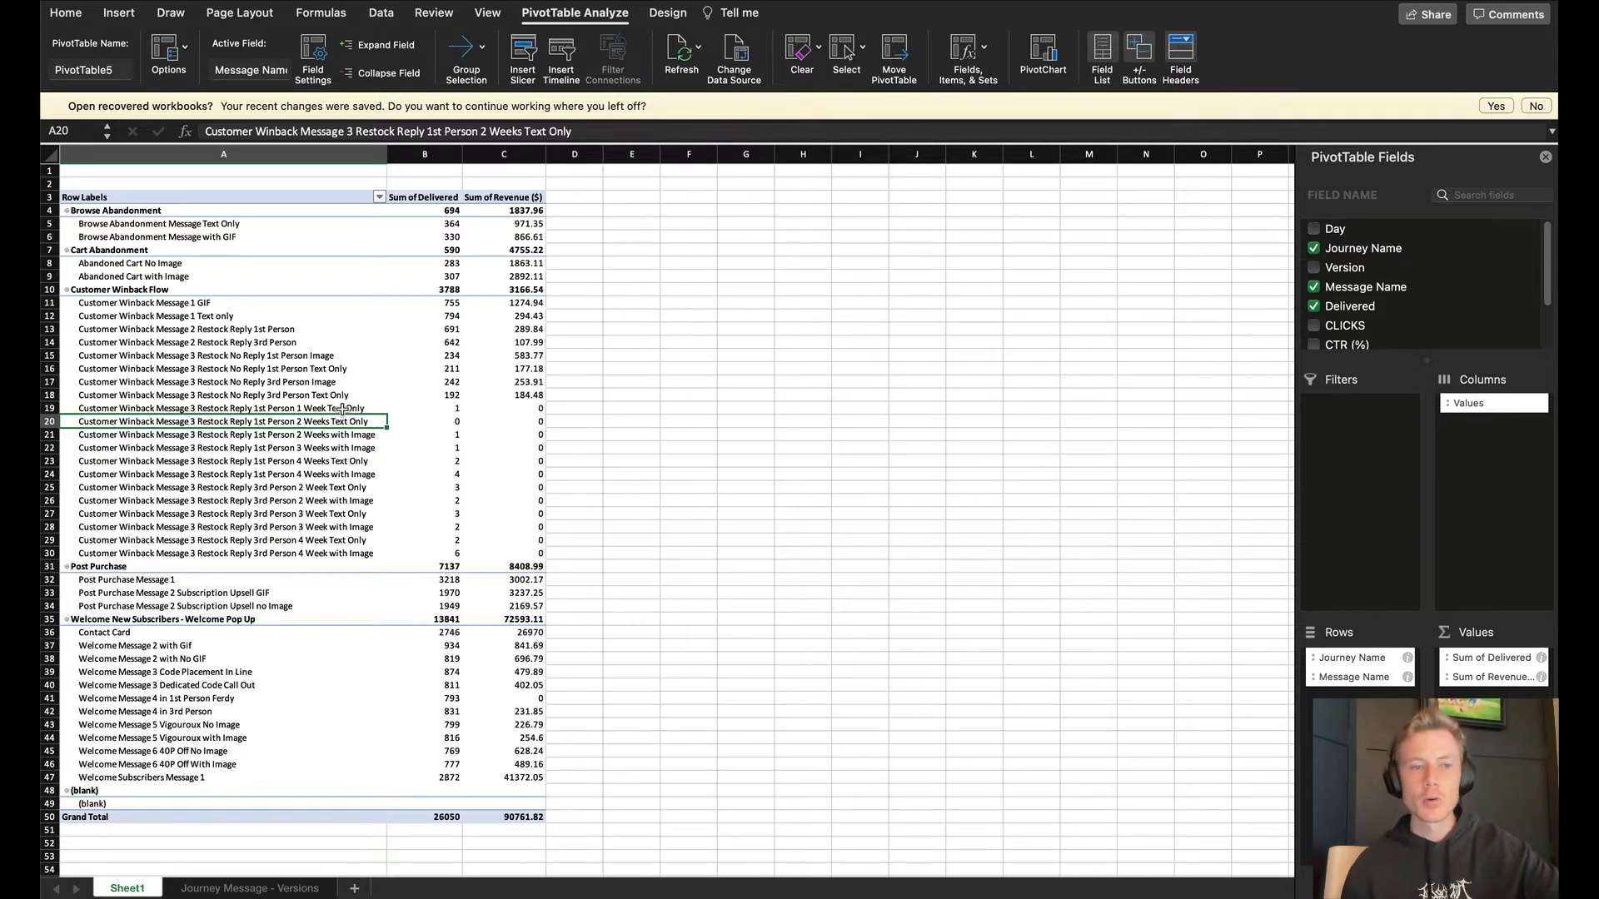
Inspect the Welcome Message 2, 5 and 6 40P Off rows further down the pivot.
scroll(360, 427, down, 2)
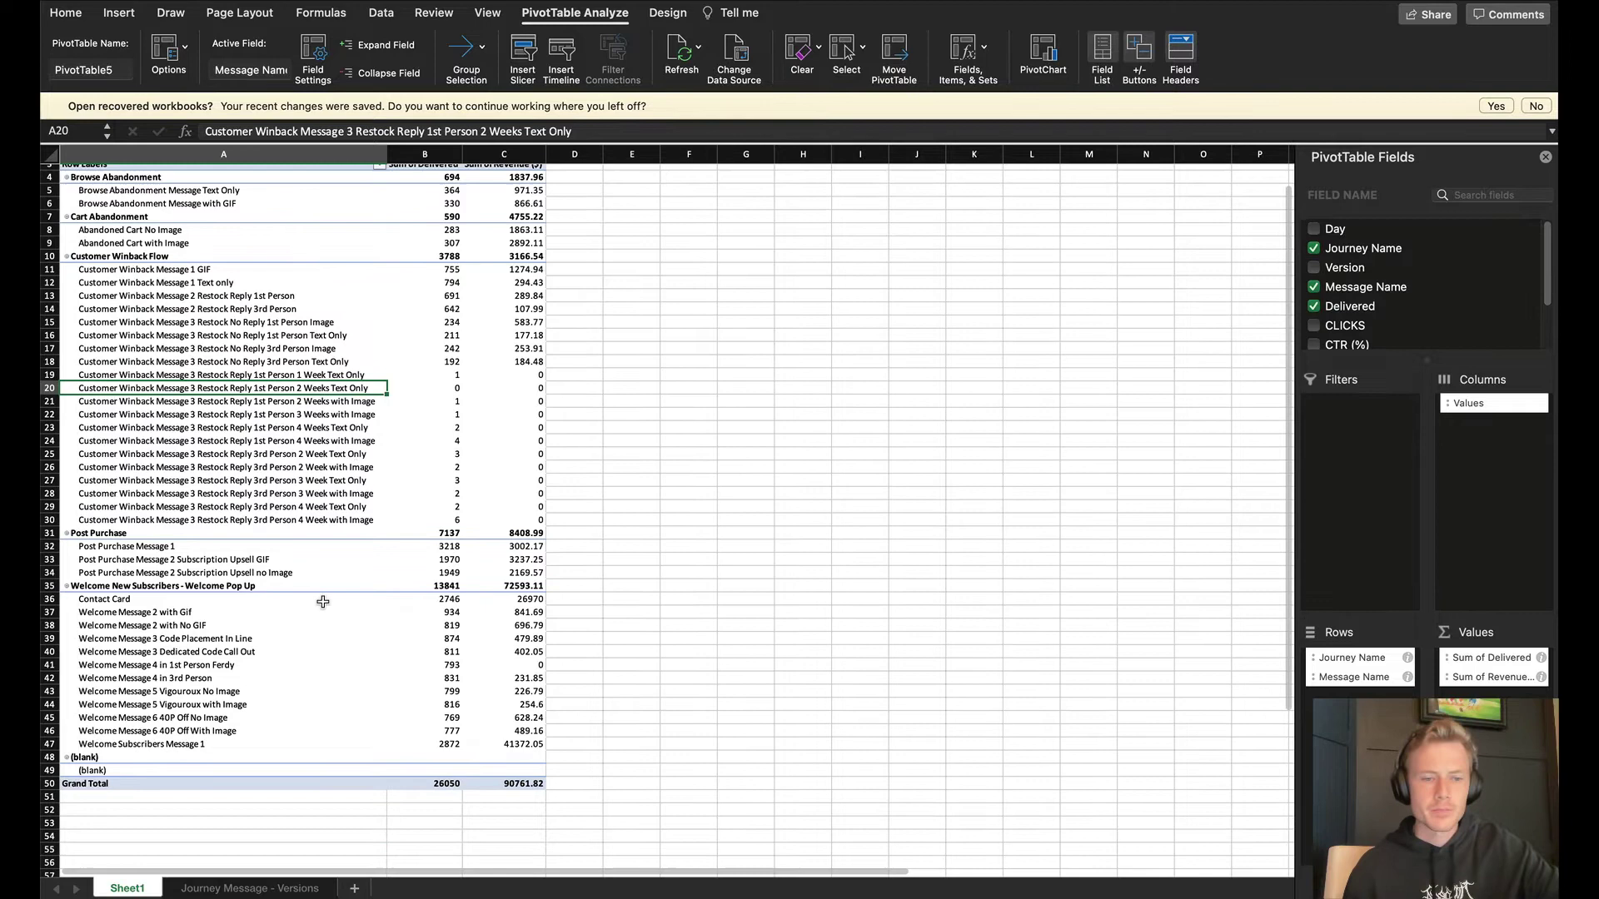
click(321, 608)
scroll(317, 607, down, 3)
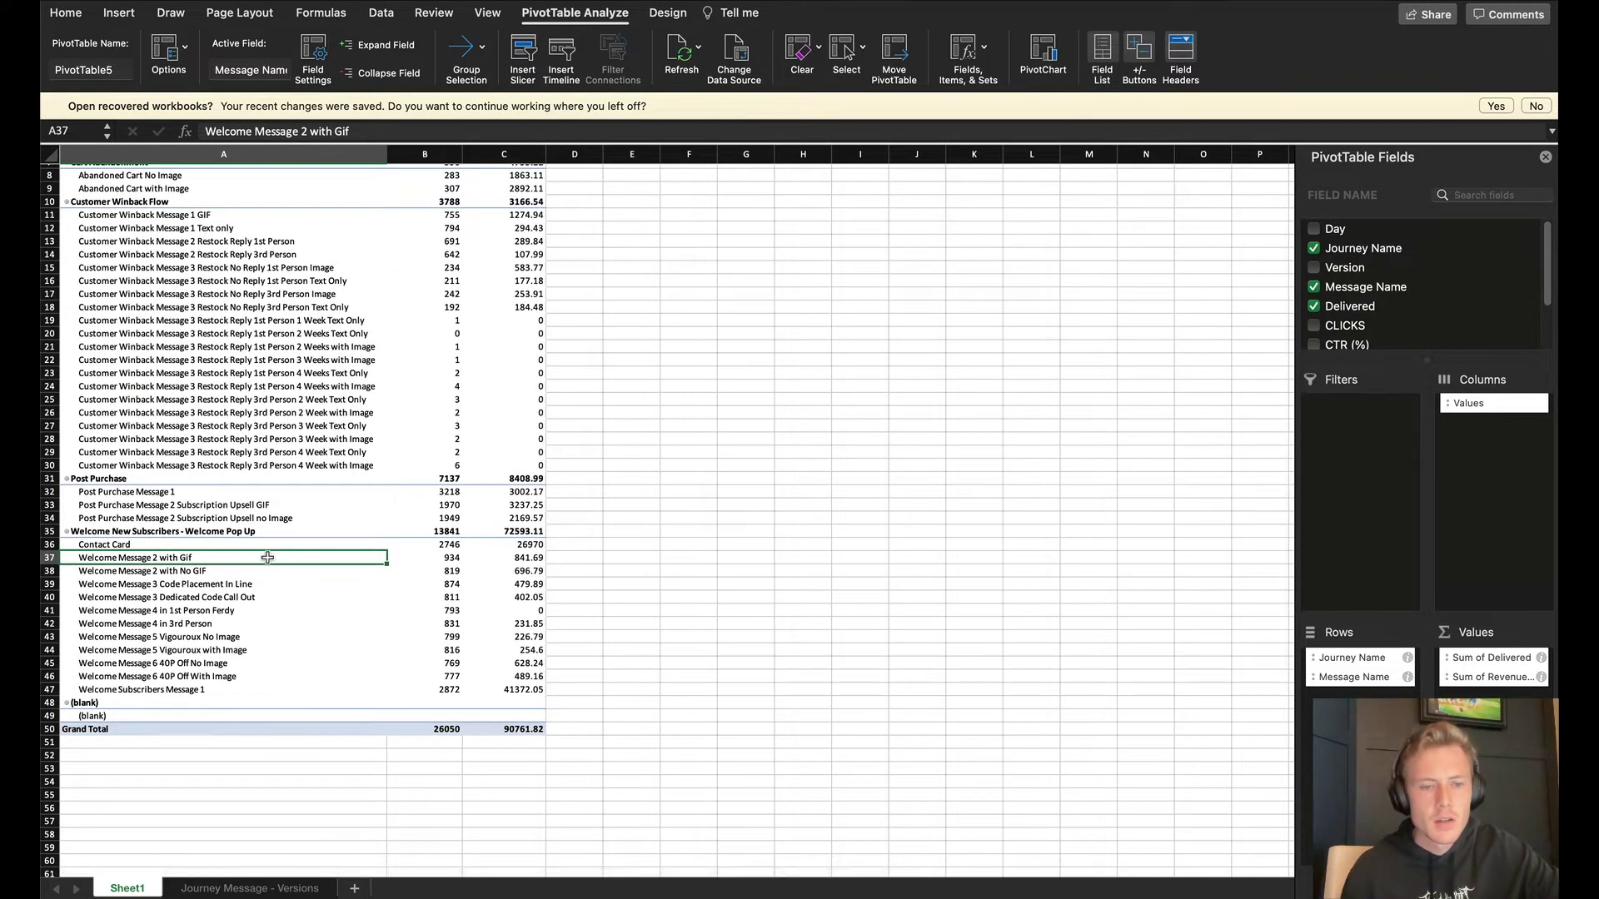
drag(251, 663, 513, 676)
click(366, 635)
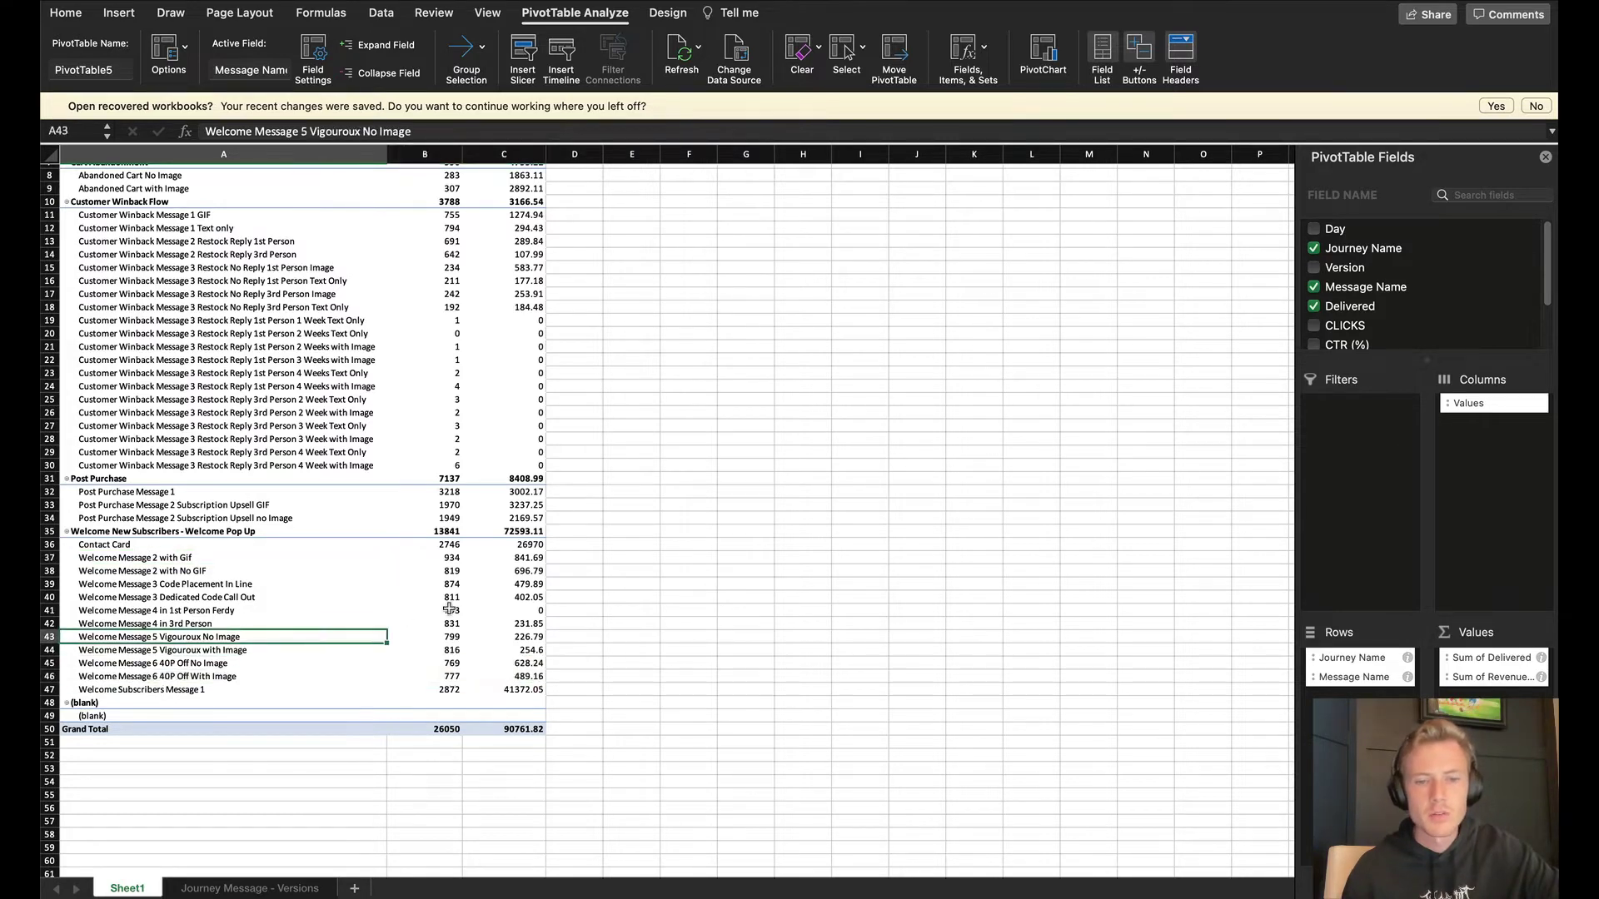
scroll(512, 575, up, 3)
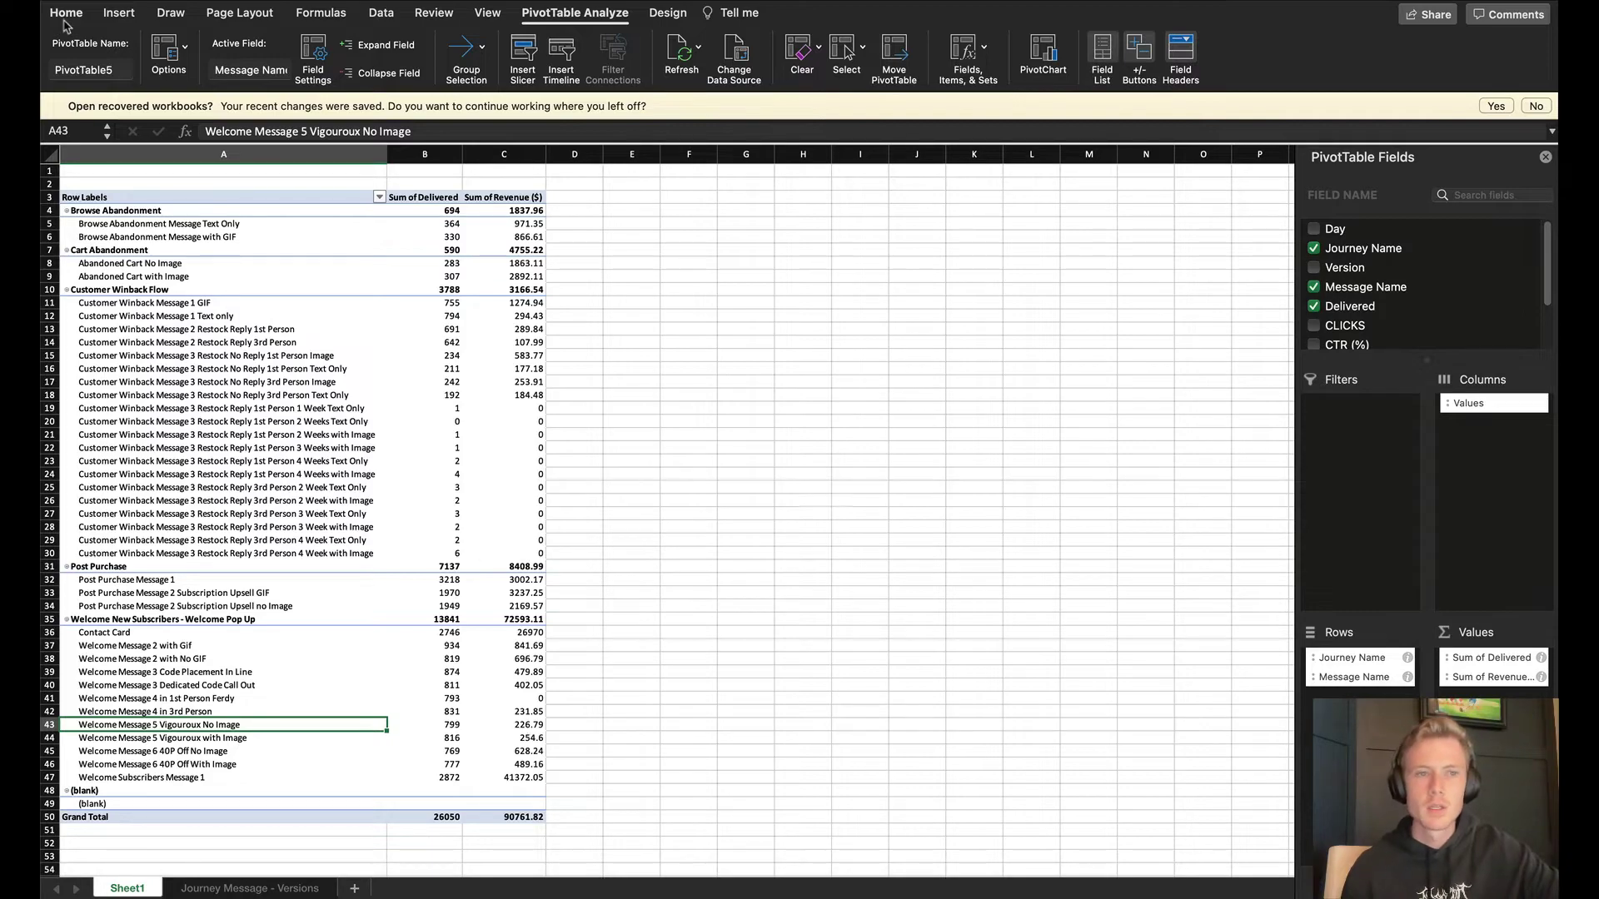
Close the Journey Message - Versions workbook without saving.
click(215, 884)
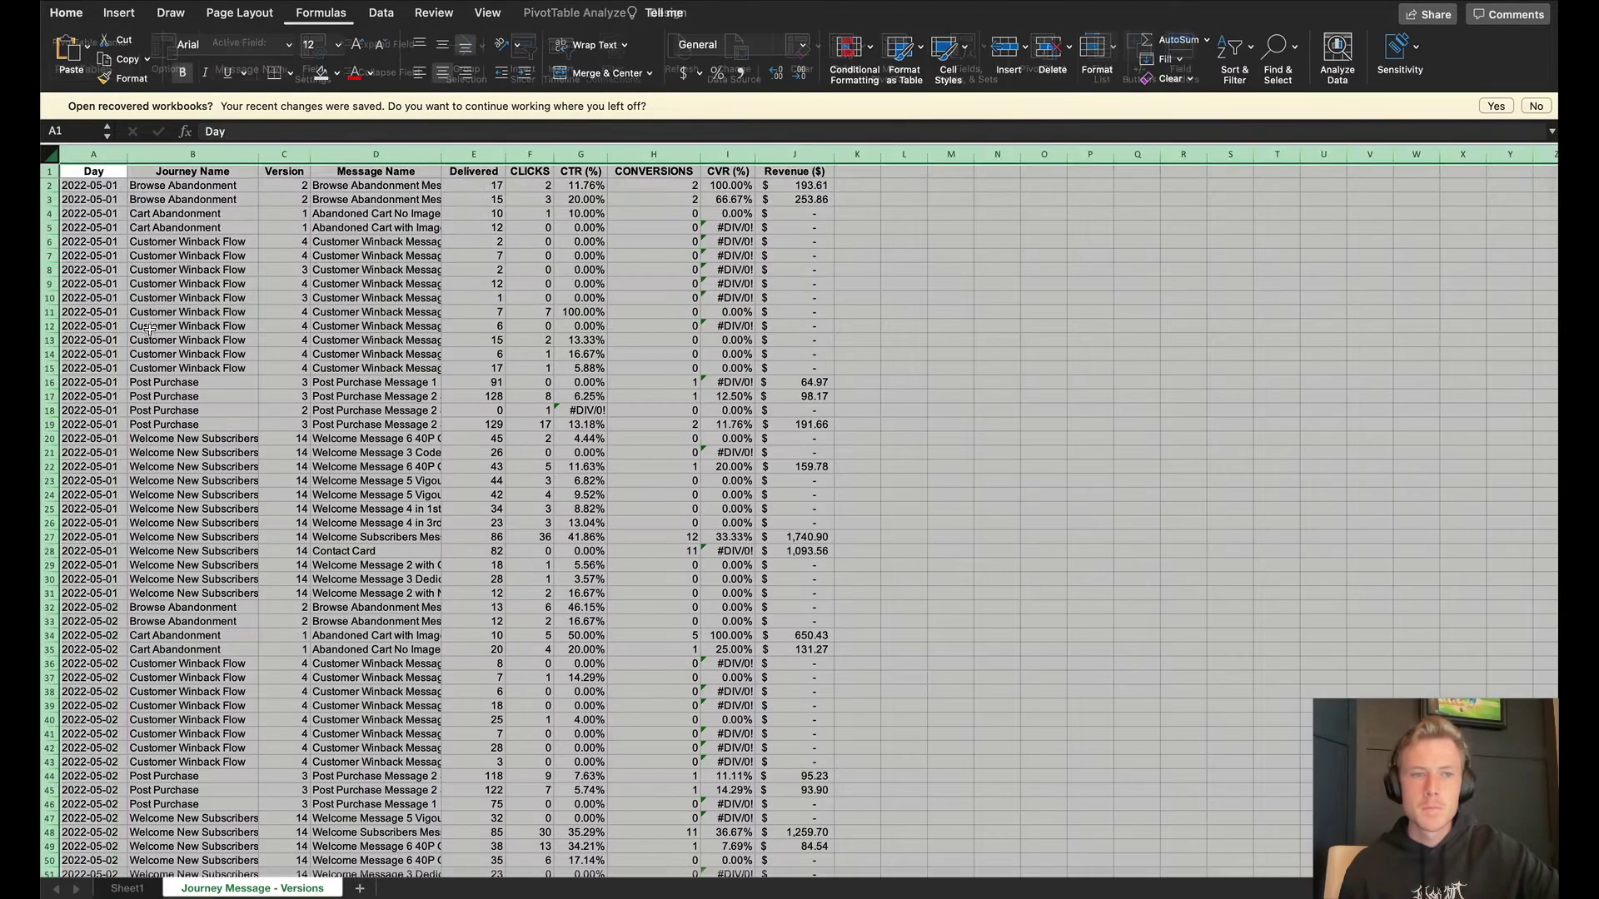
key(super+w)
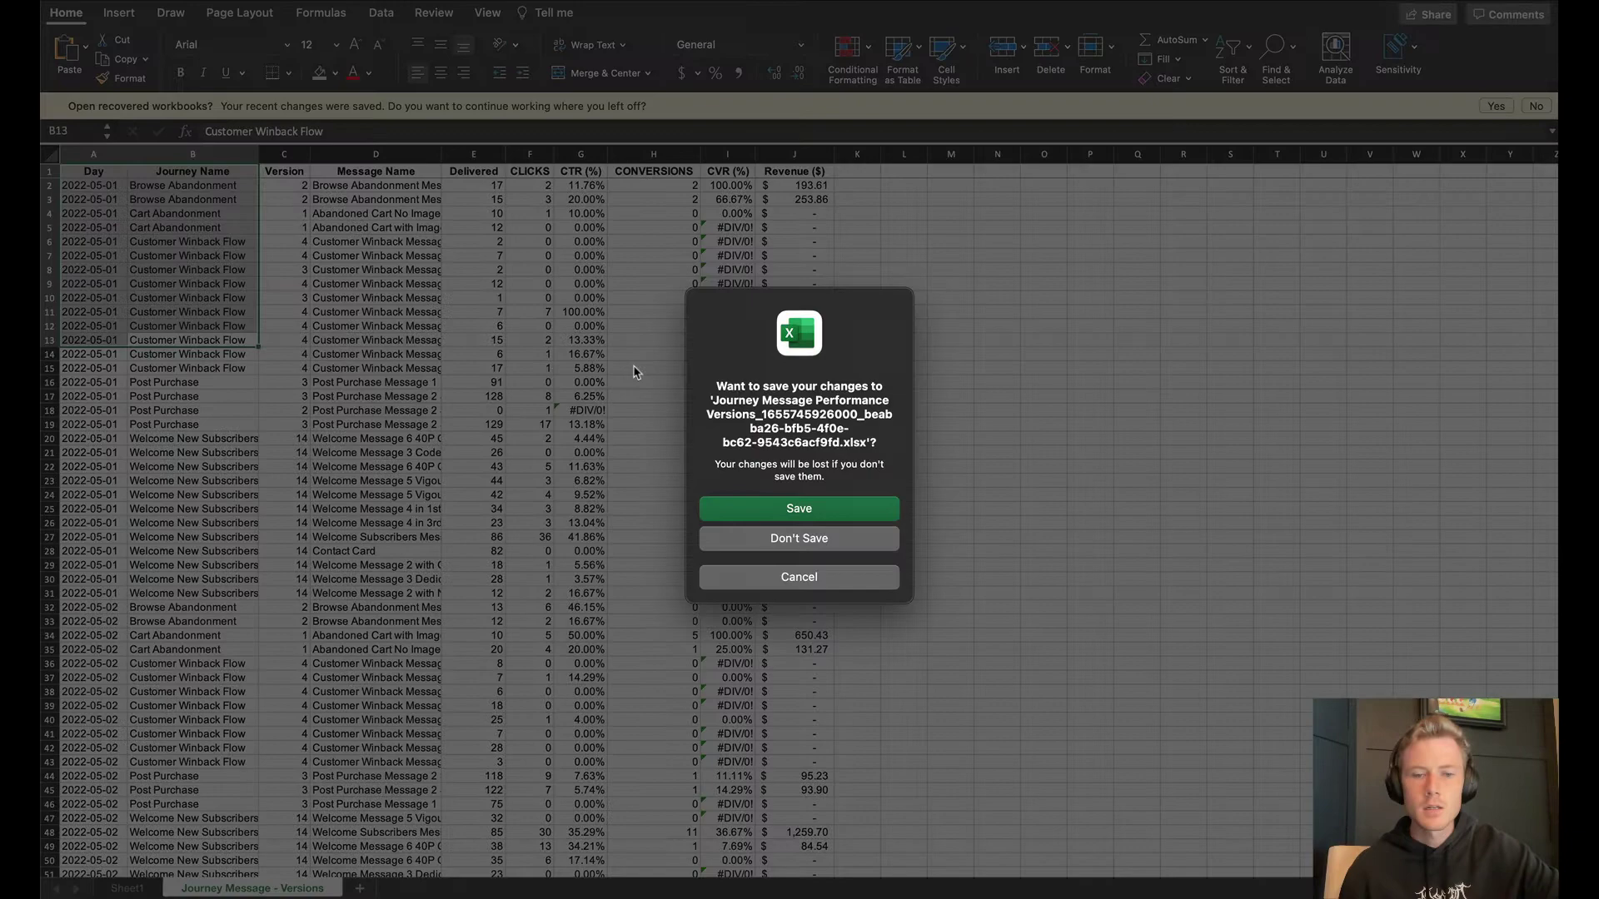
click(746, 541)
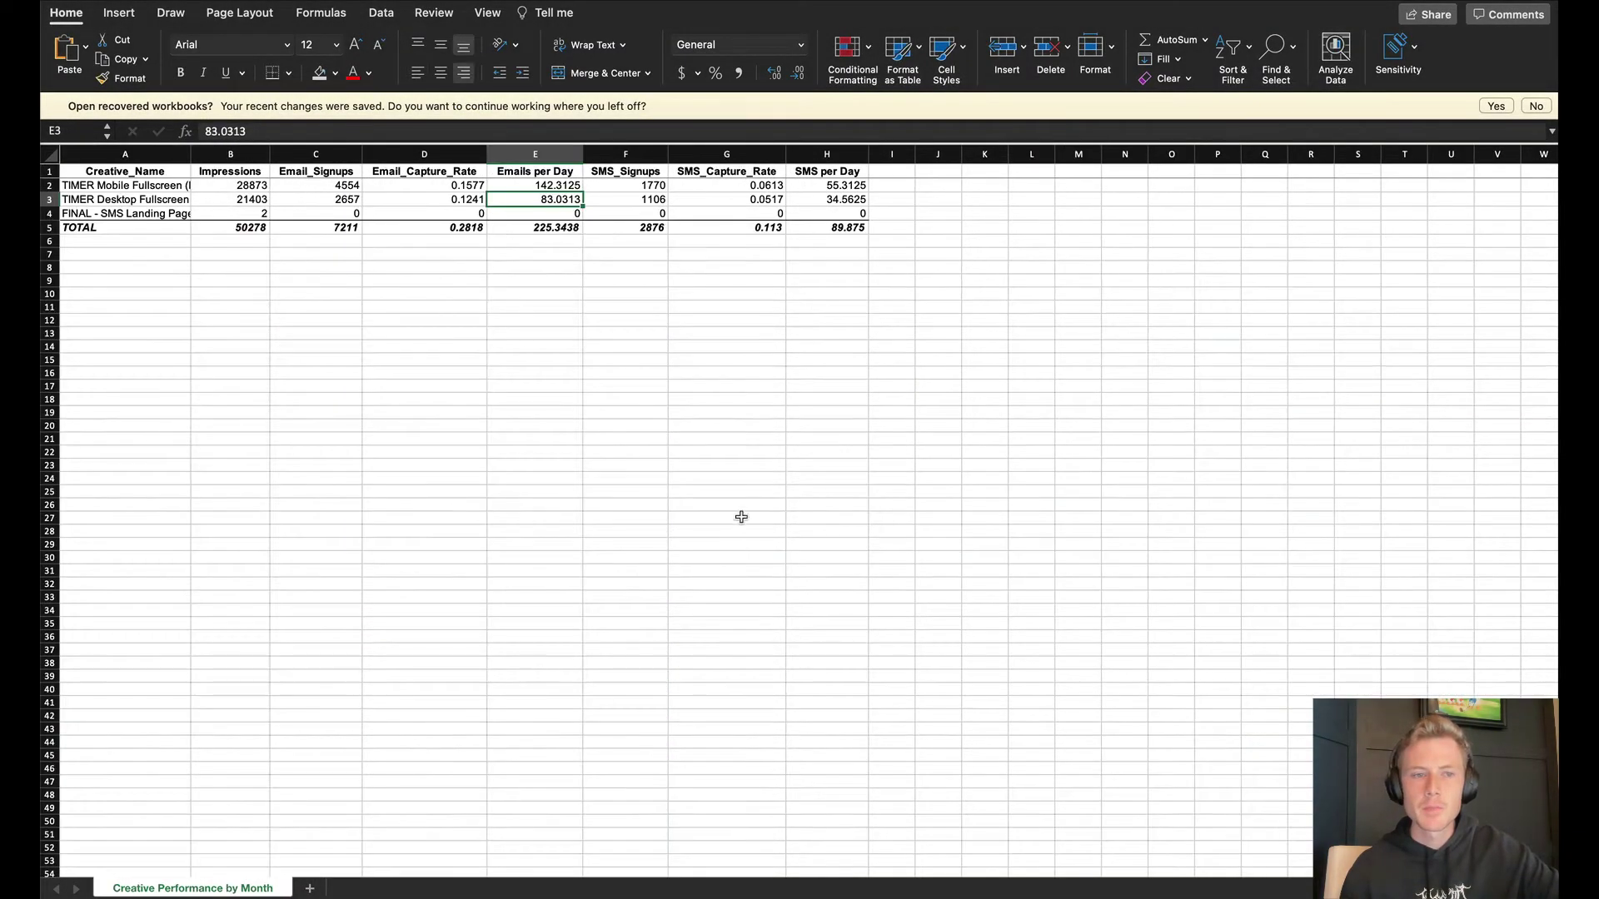
click(422, 241)
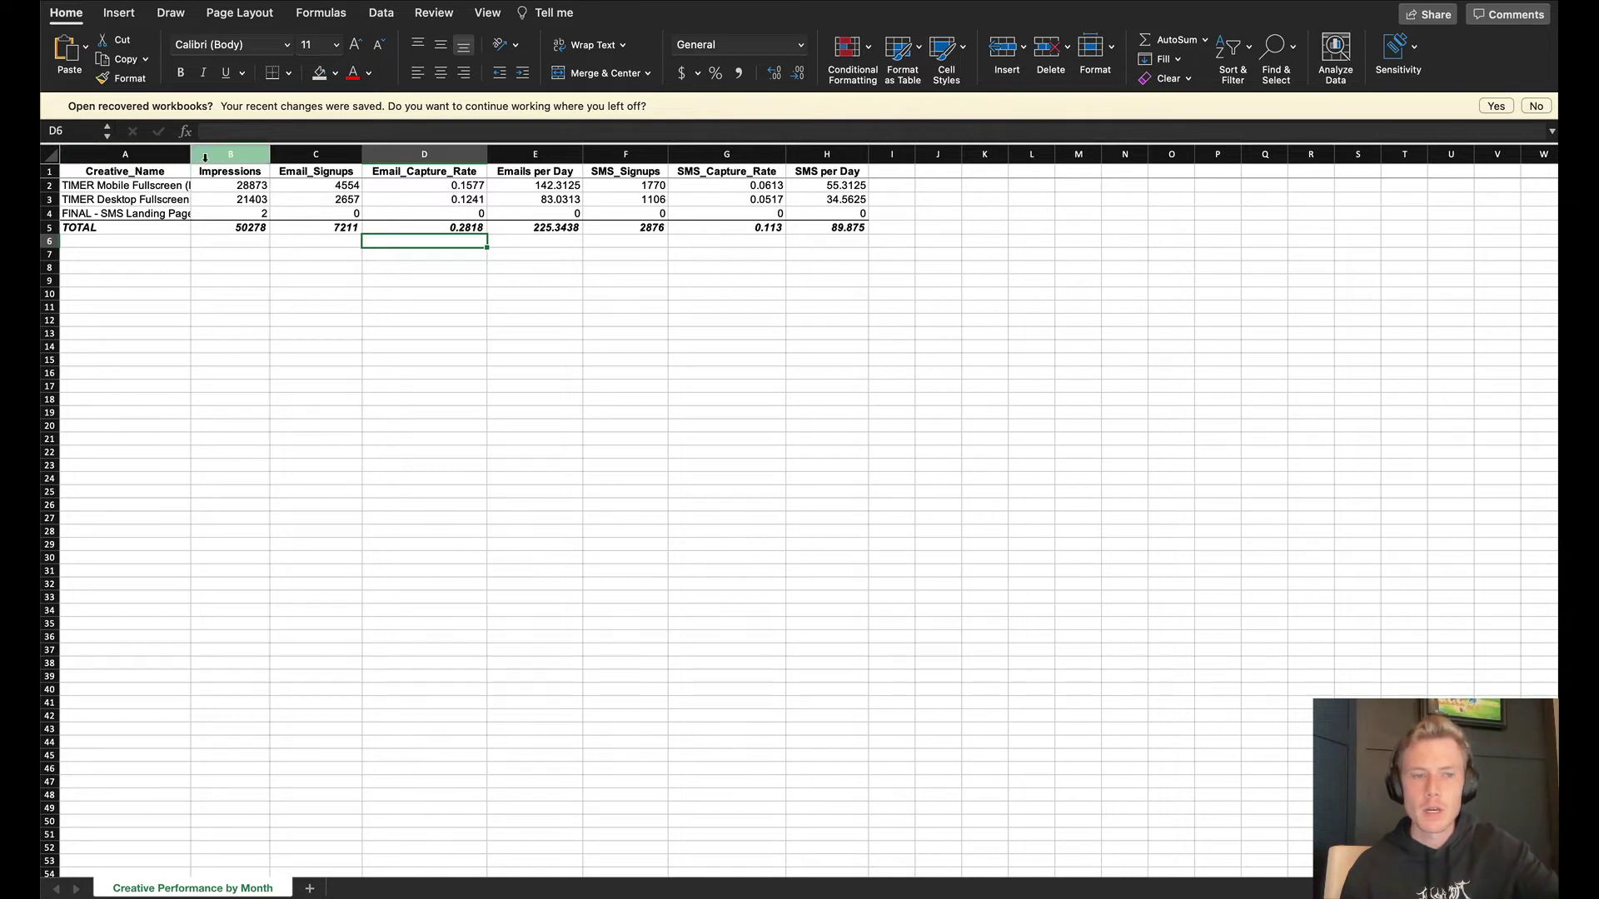
Widen column A so the creative names like FINAL - SMS Landing Page fit.
drag(190, 155, 321, 159)
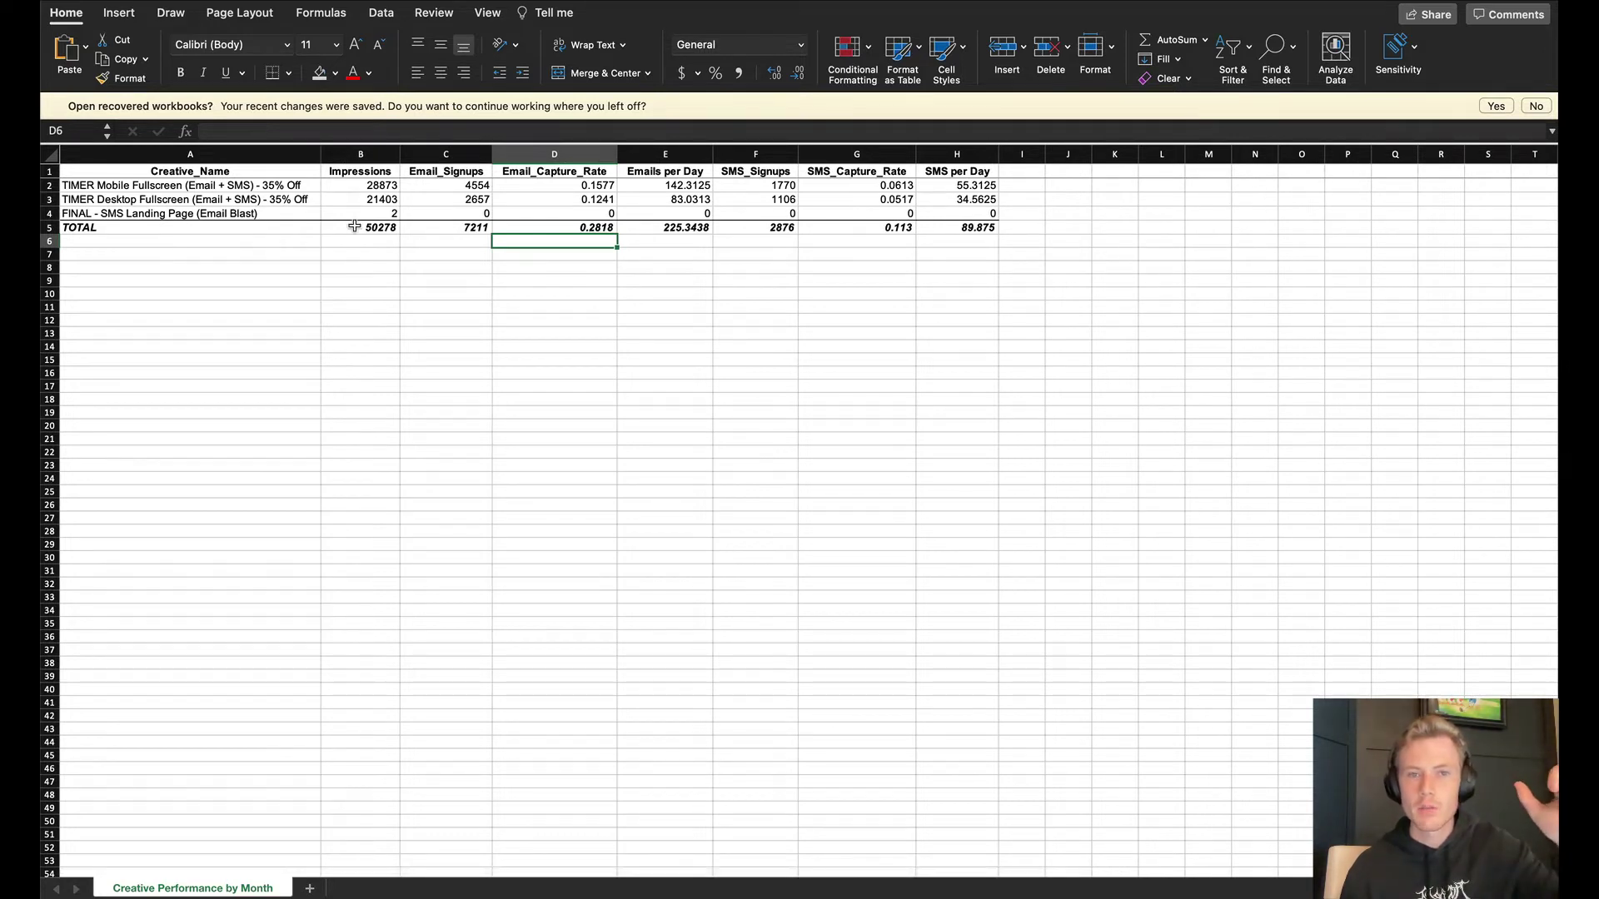
click(277, 187)
key(shift+Down)
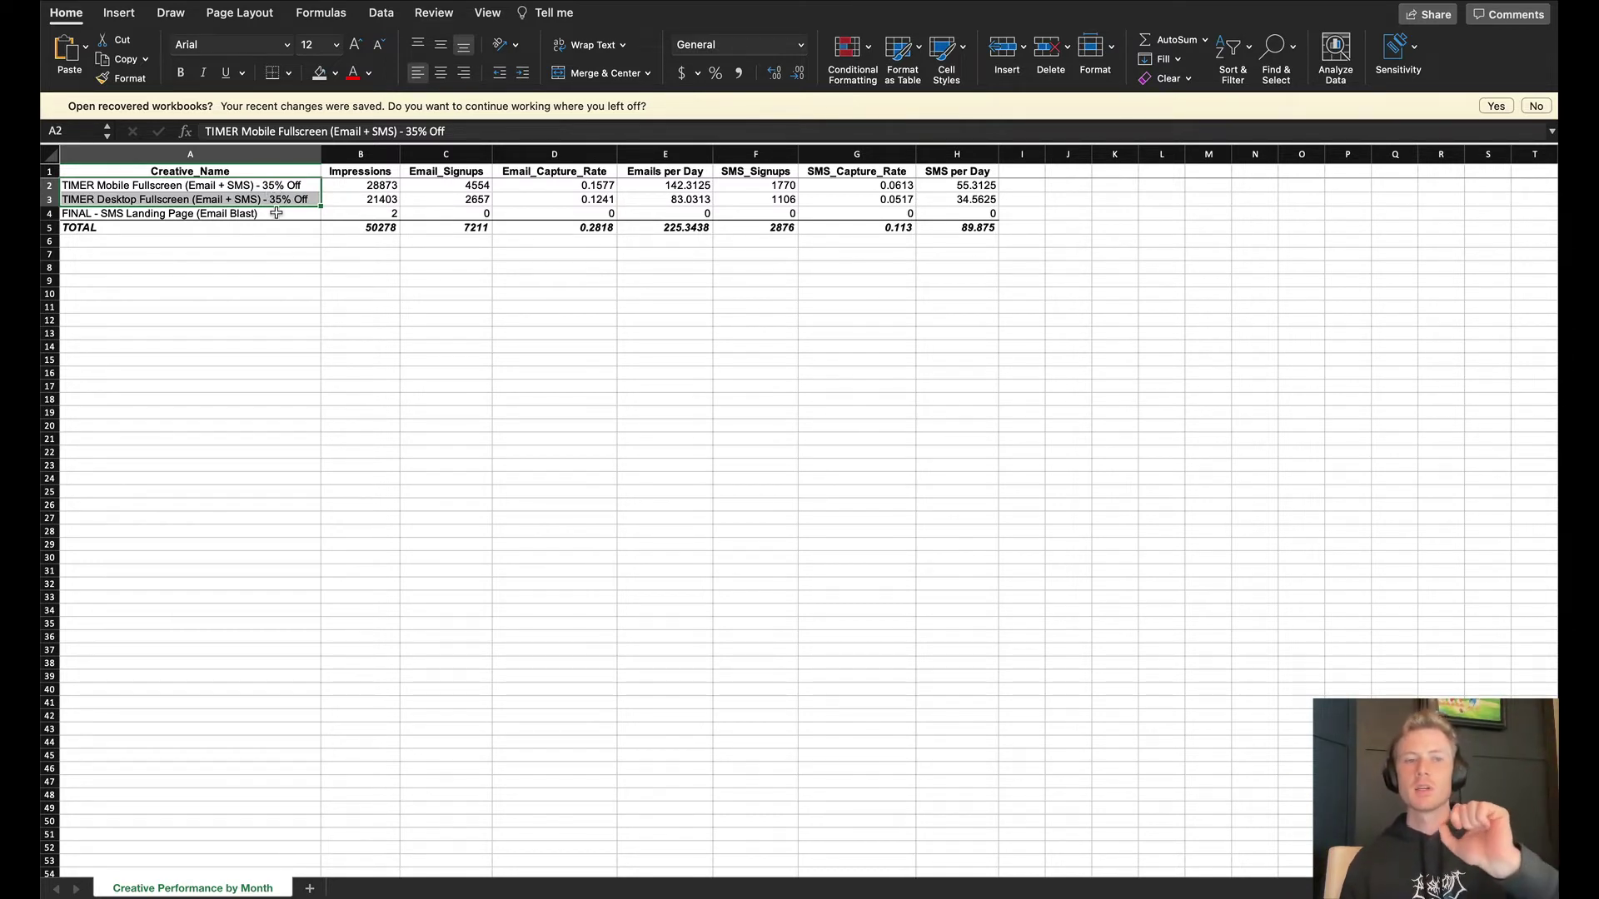
click(275, 213)
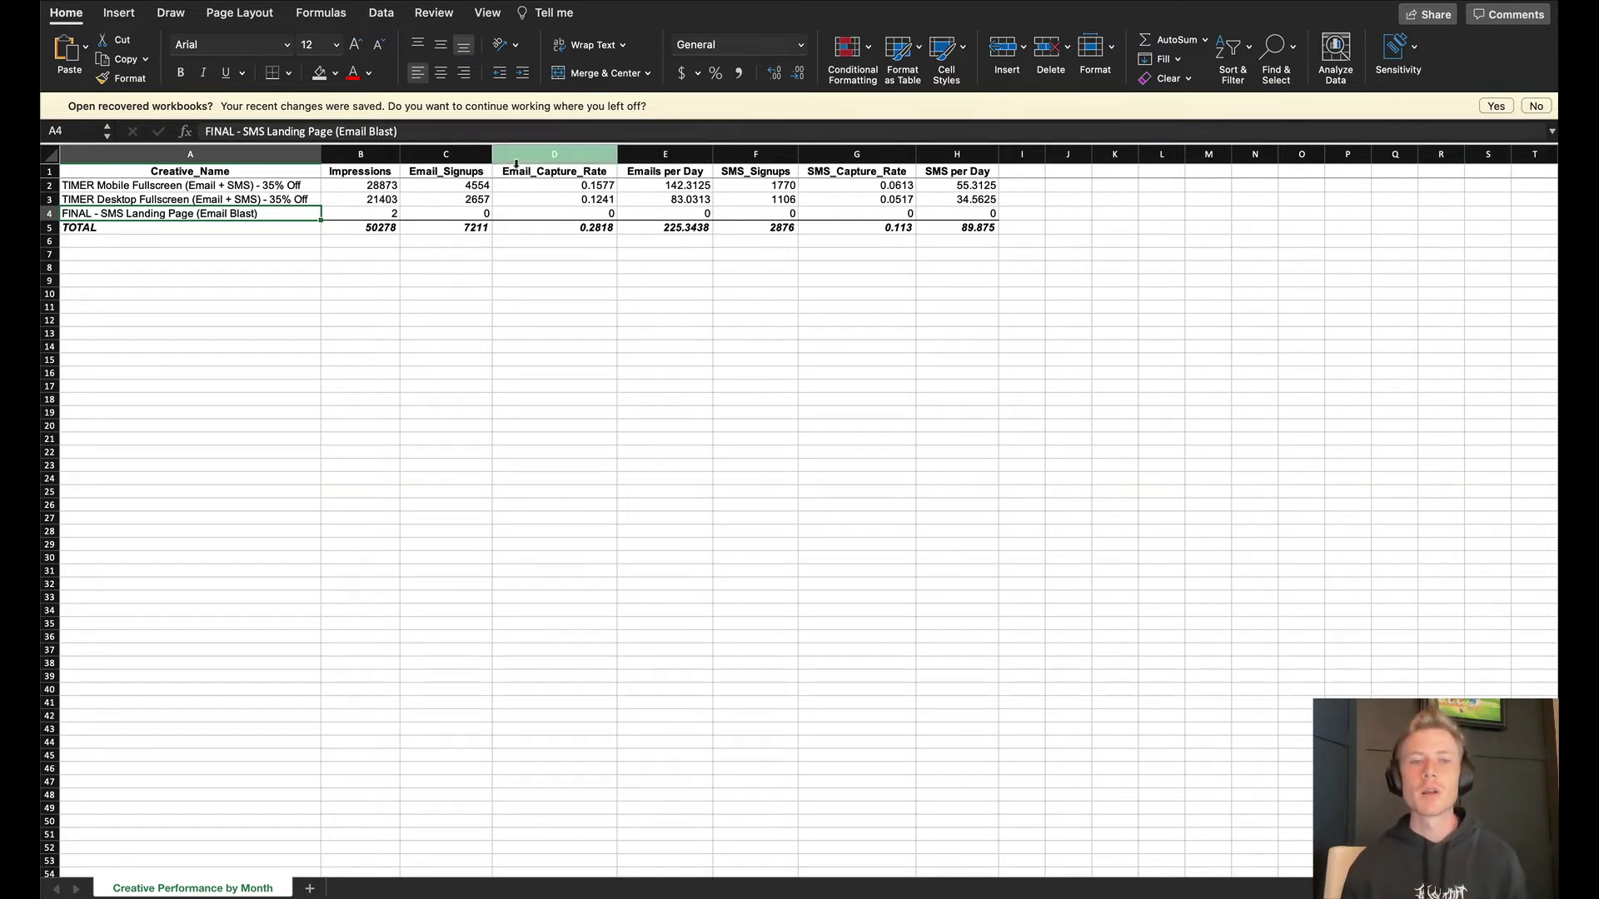
Format the email capture rates D2:D3 as percentages with two decimals.
drag(524, 189, 524, 202)
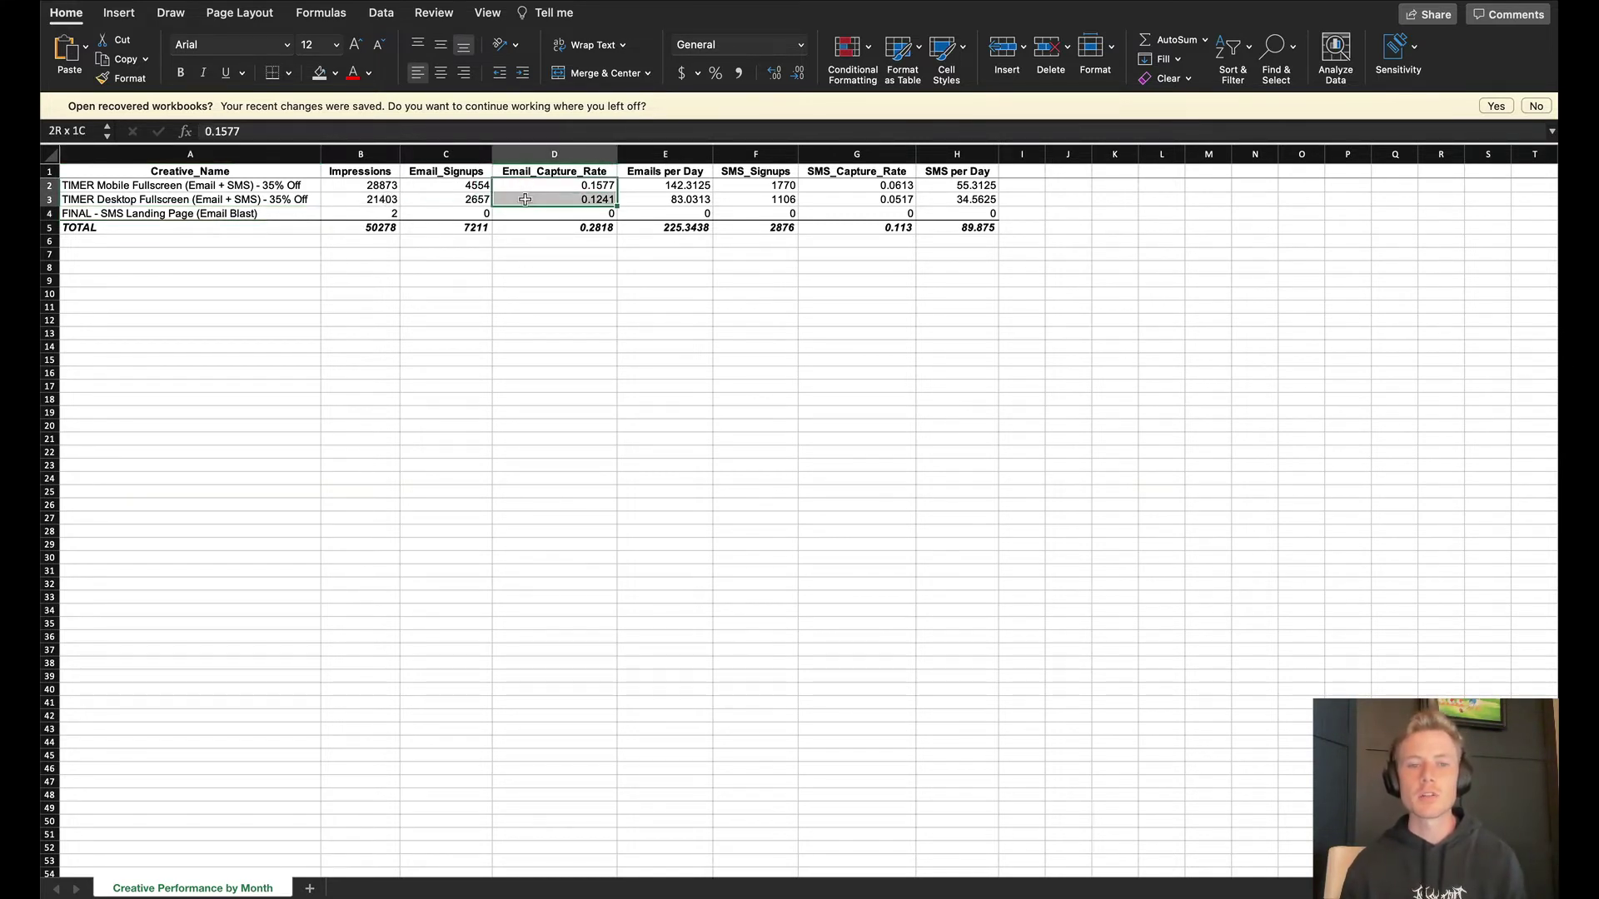
click(714, 74)
drag(820, 186, 822, 213)
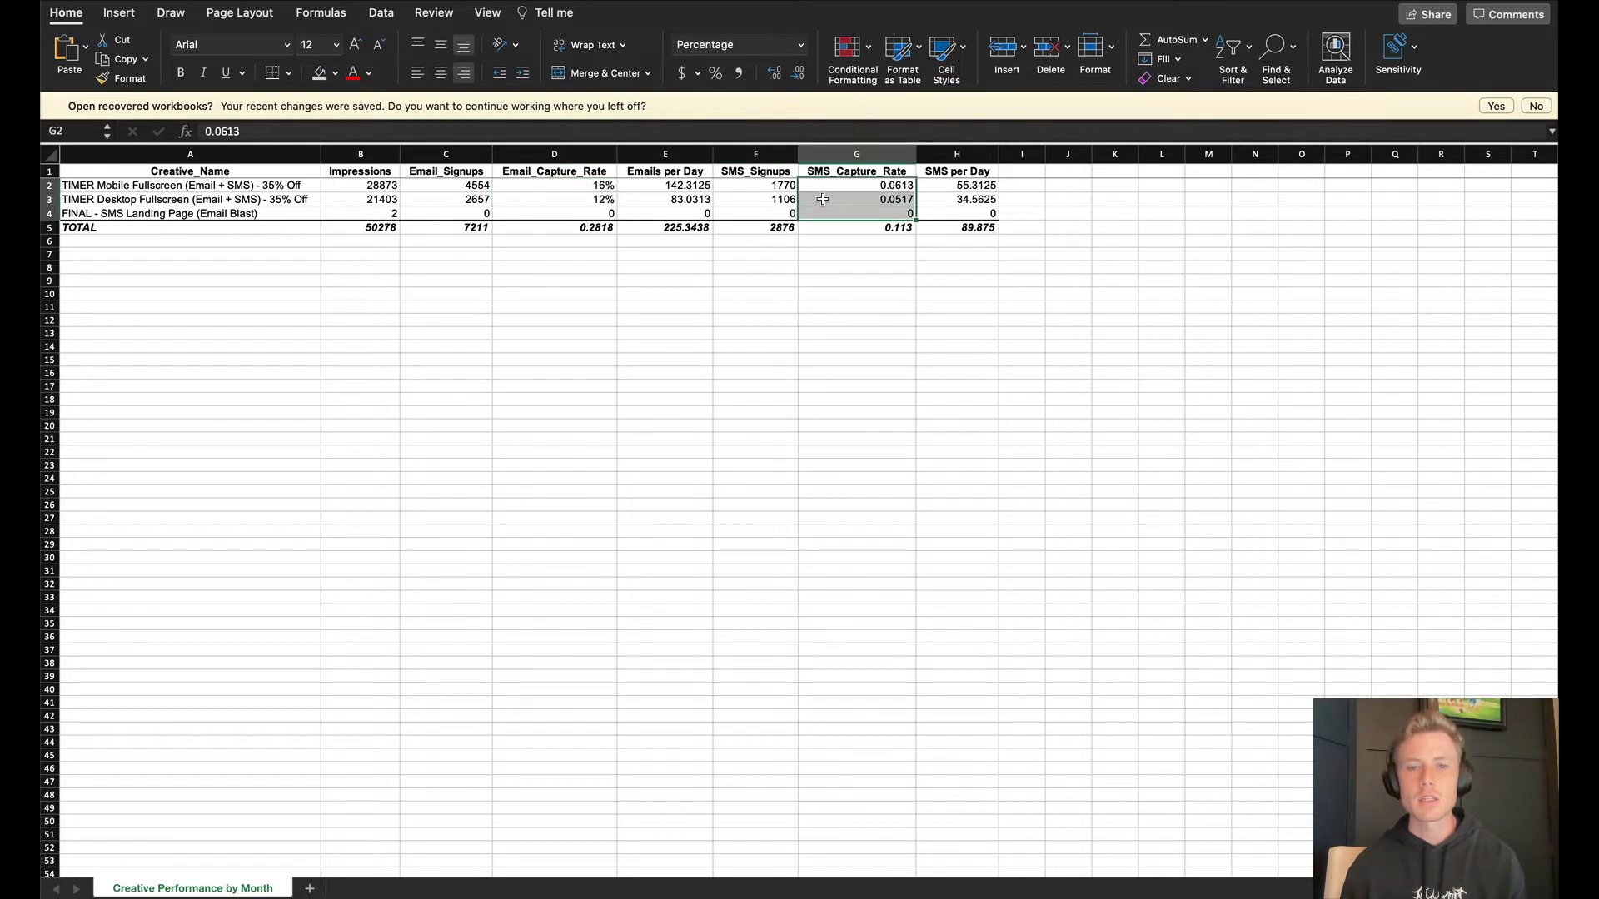
drag(592, 185, 593, 200)
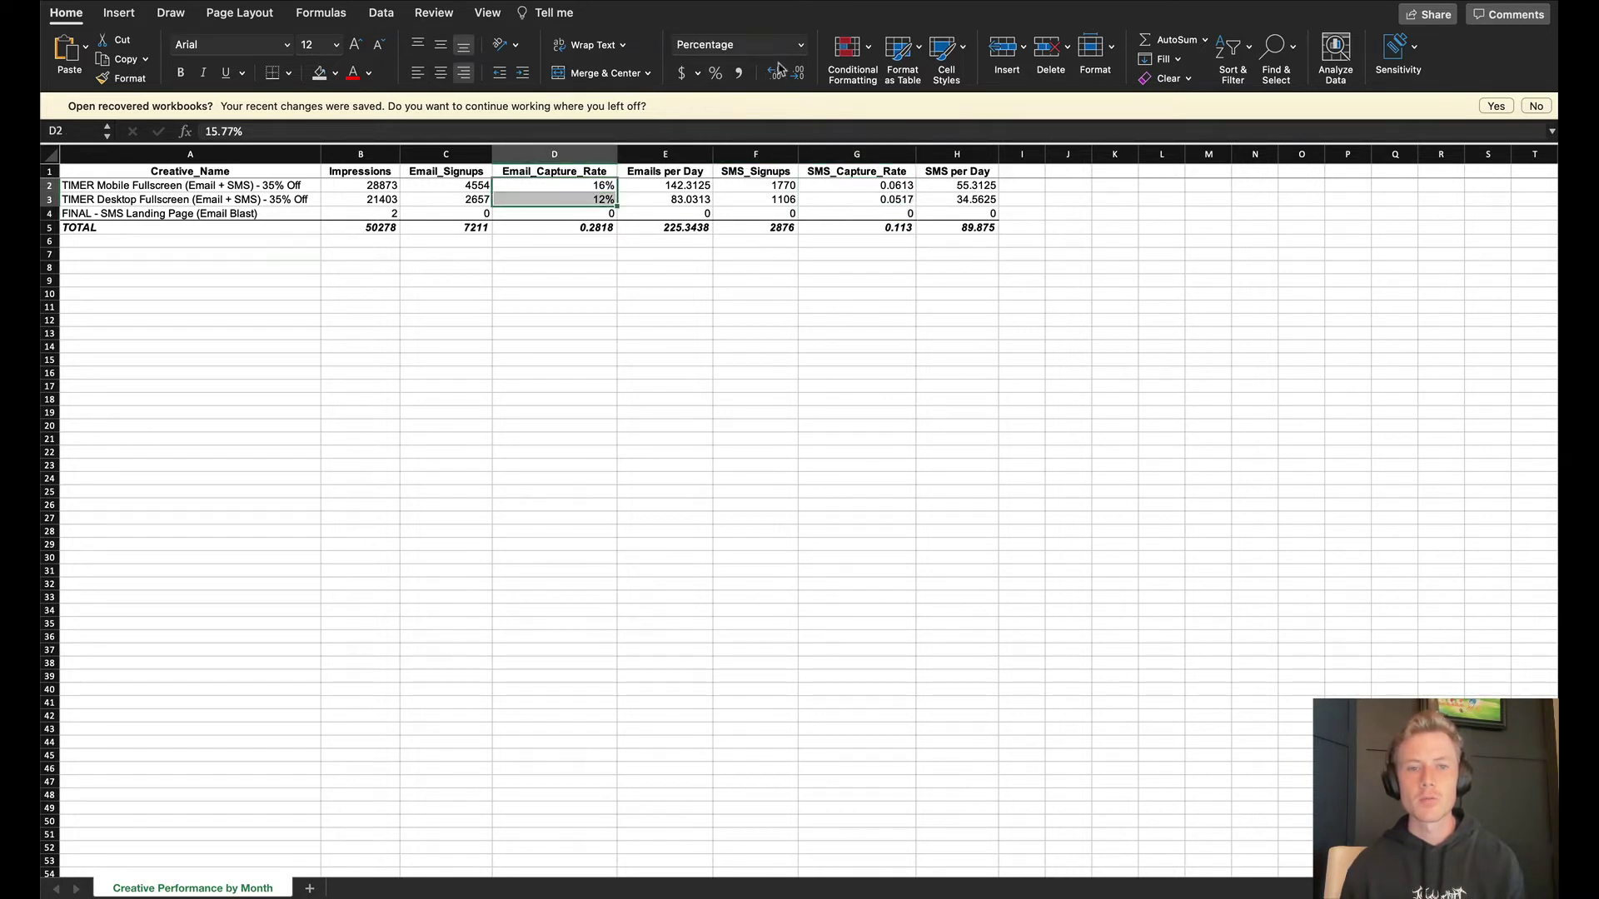
click(777, 72)
click(777, 72)
Format the SMS capture rates G2:G3 as percentages with two decimals.
click(822, 182)
drag(823, 188, 822, 201)
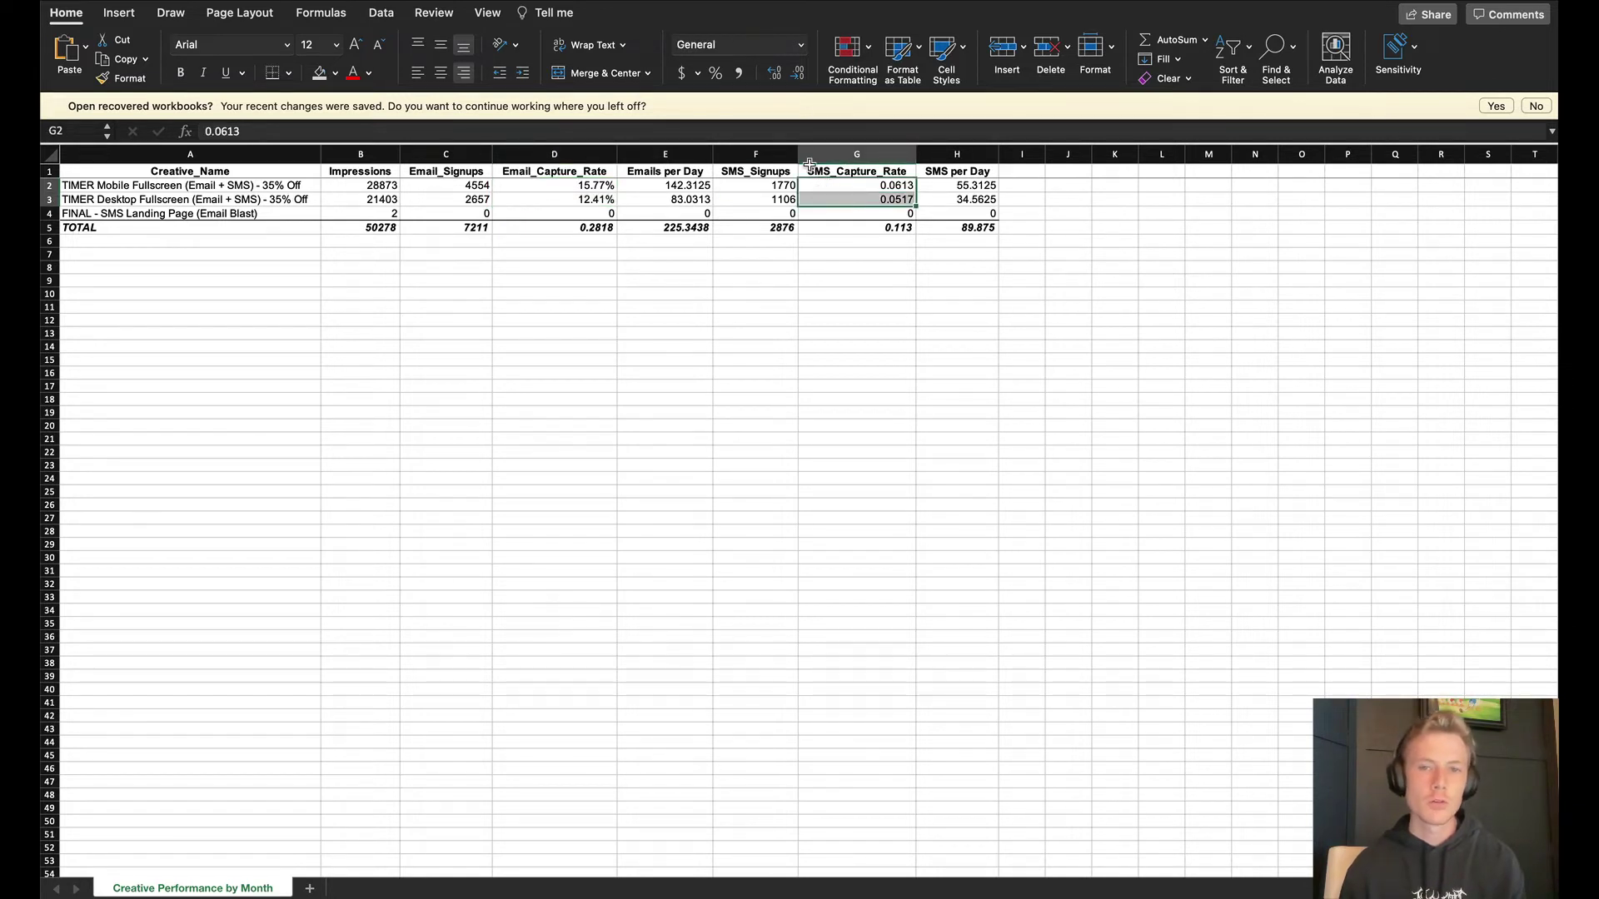
click(715, 72)
click(796, 73)
click(797, 72)
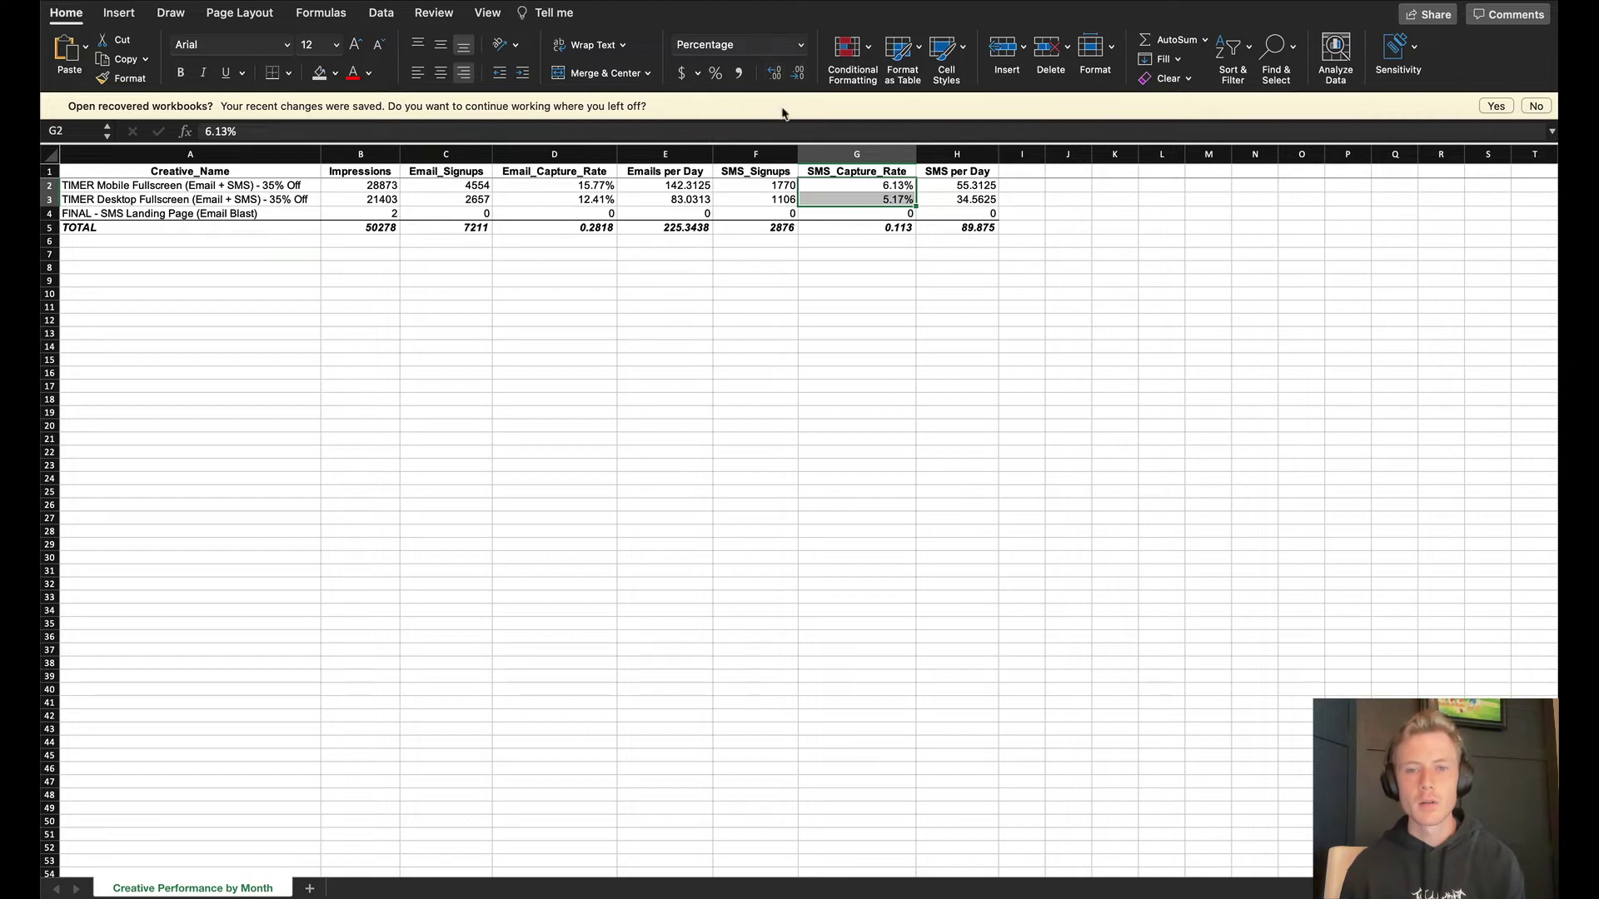
Check the formatted email rate in D2 and the TIMER creatives' Emails per Day.
click(787, 185)
click(583, 185)
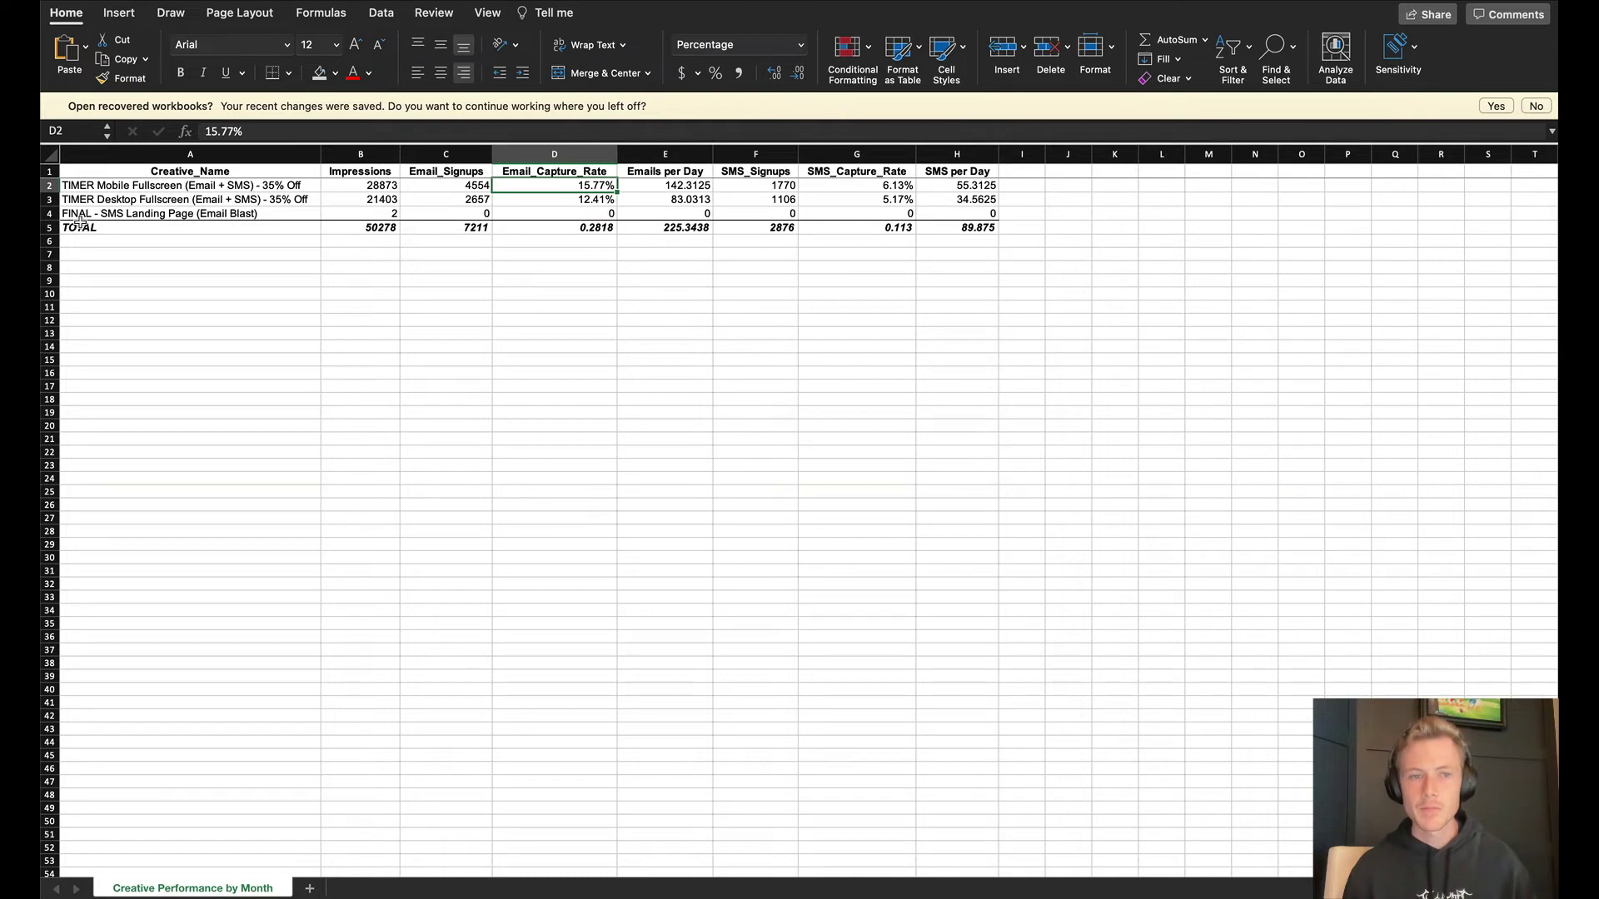
click(50, 200)
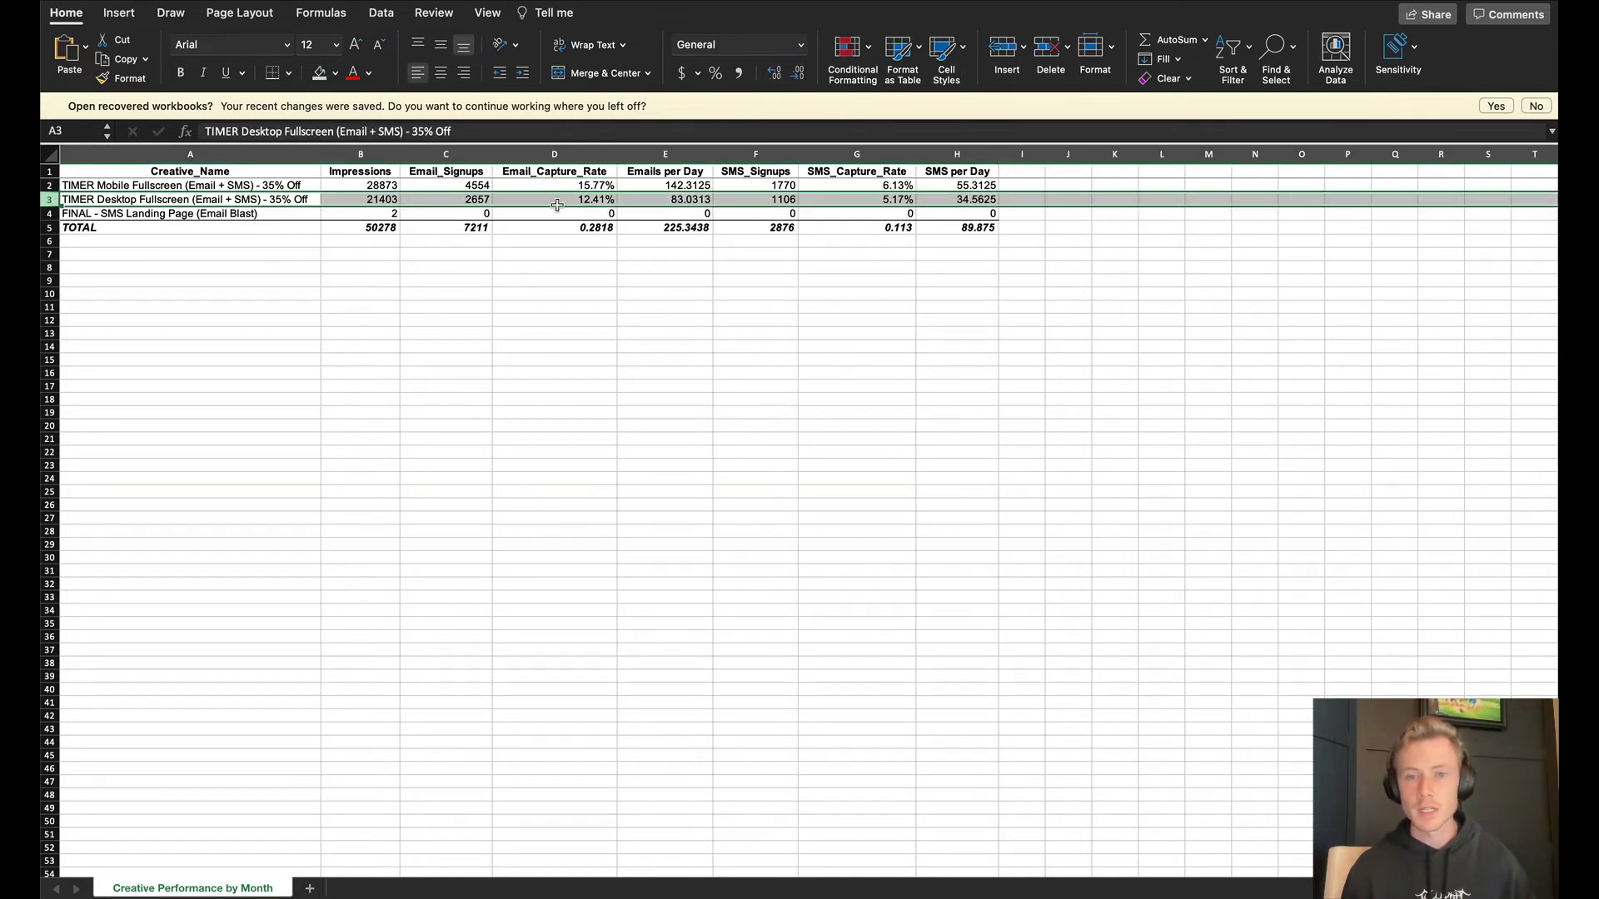
click(638, 185)
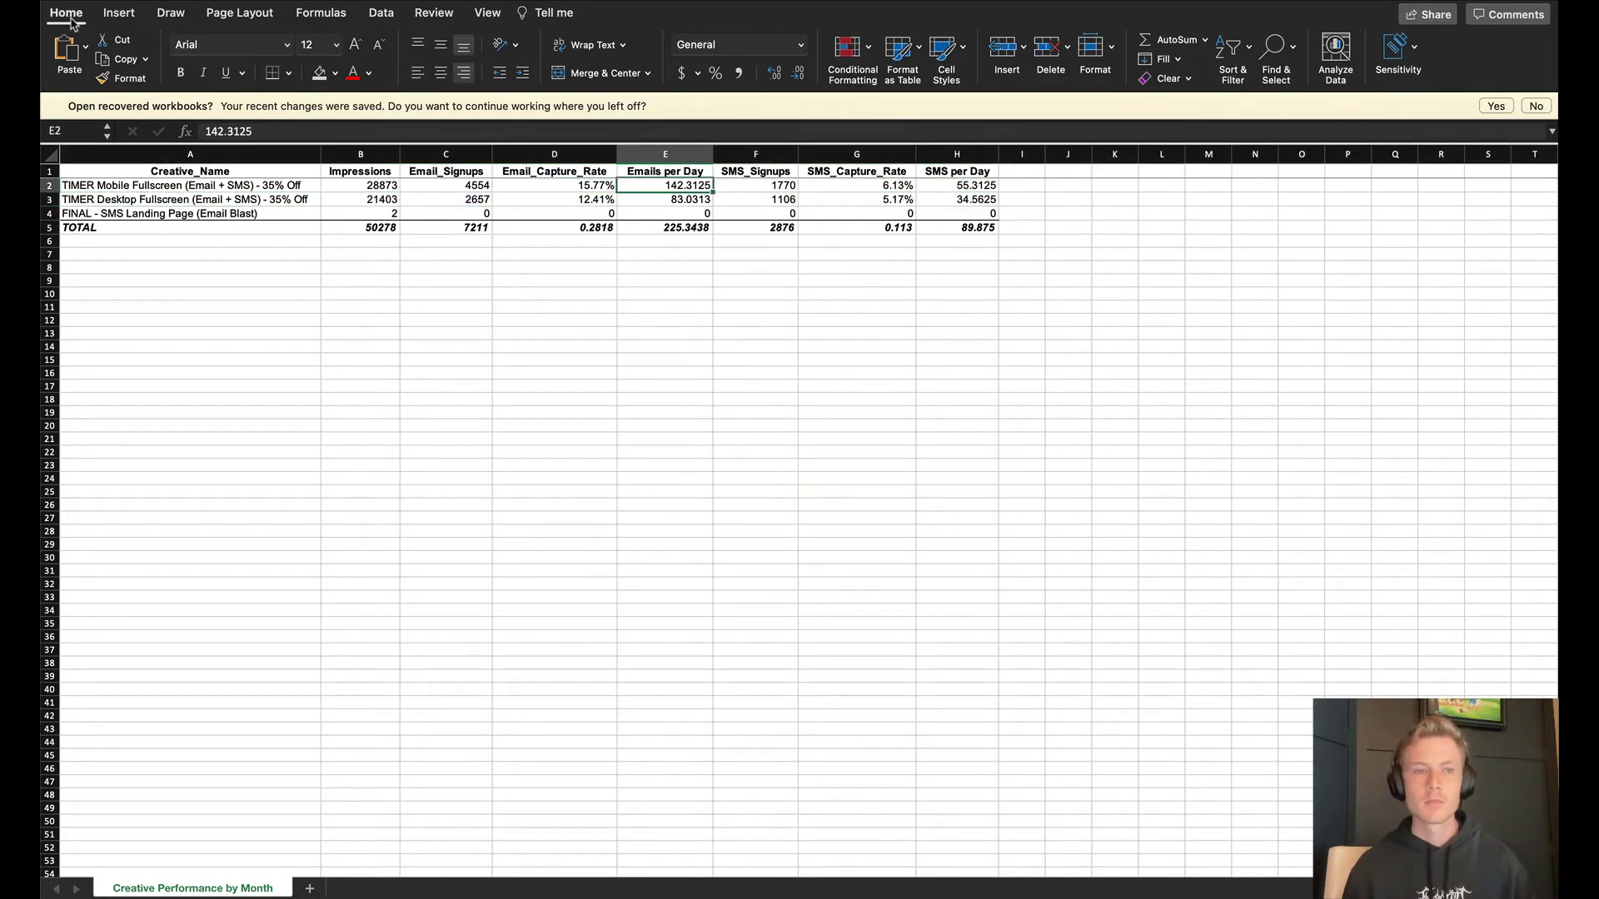
Close the creative performance workbook, choosing Don't Save.
key(super+w)
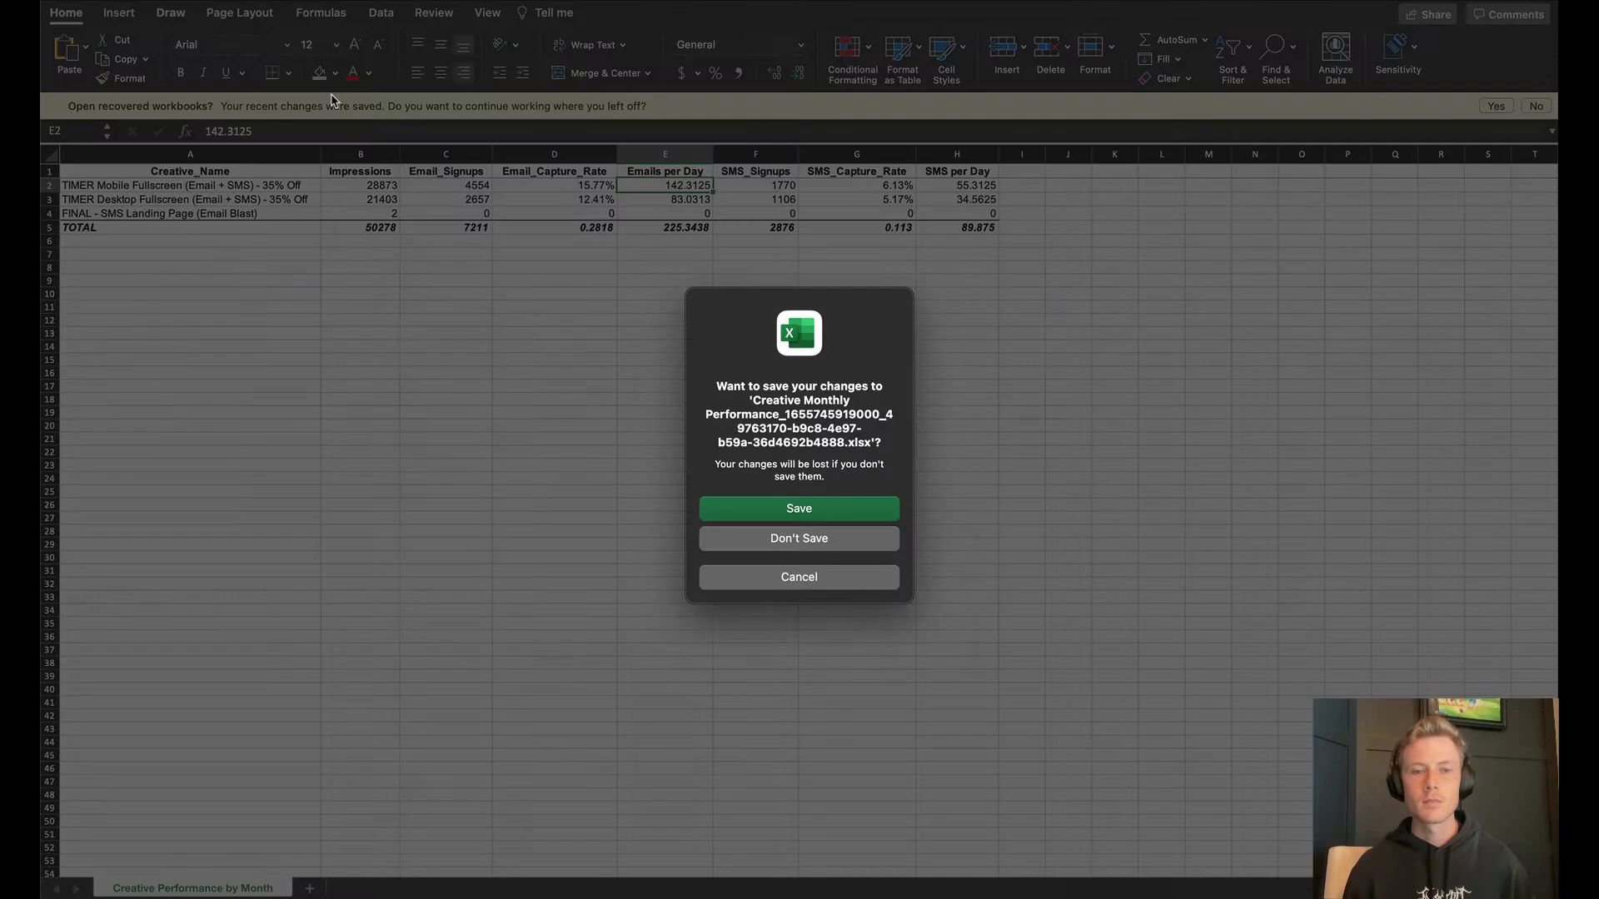
click(839, 536)
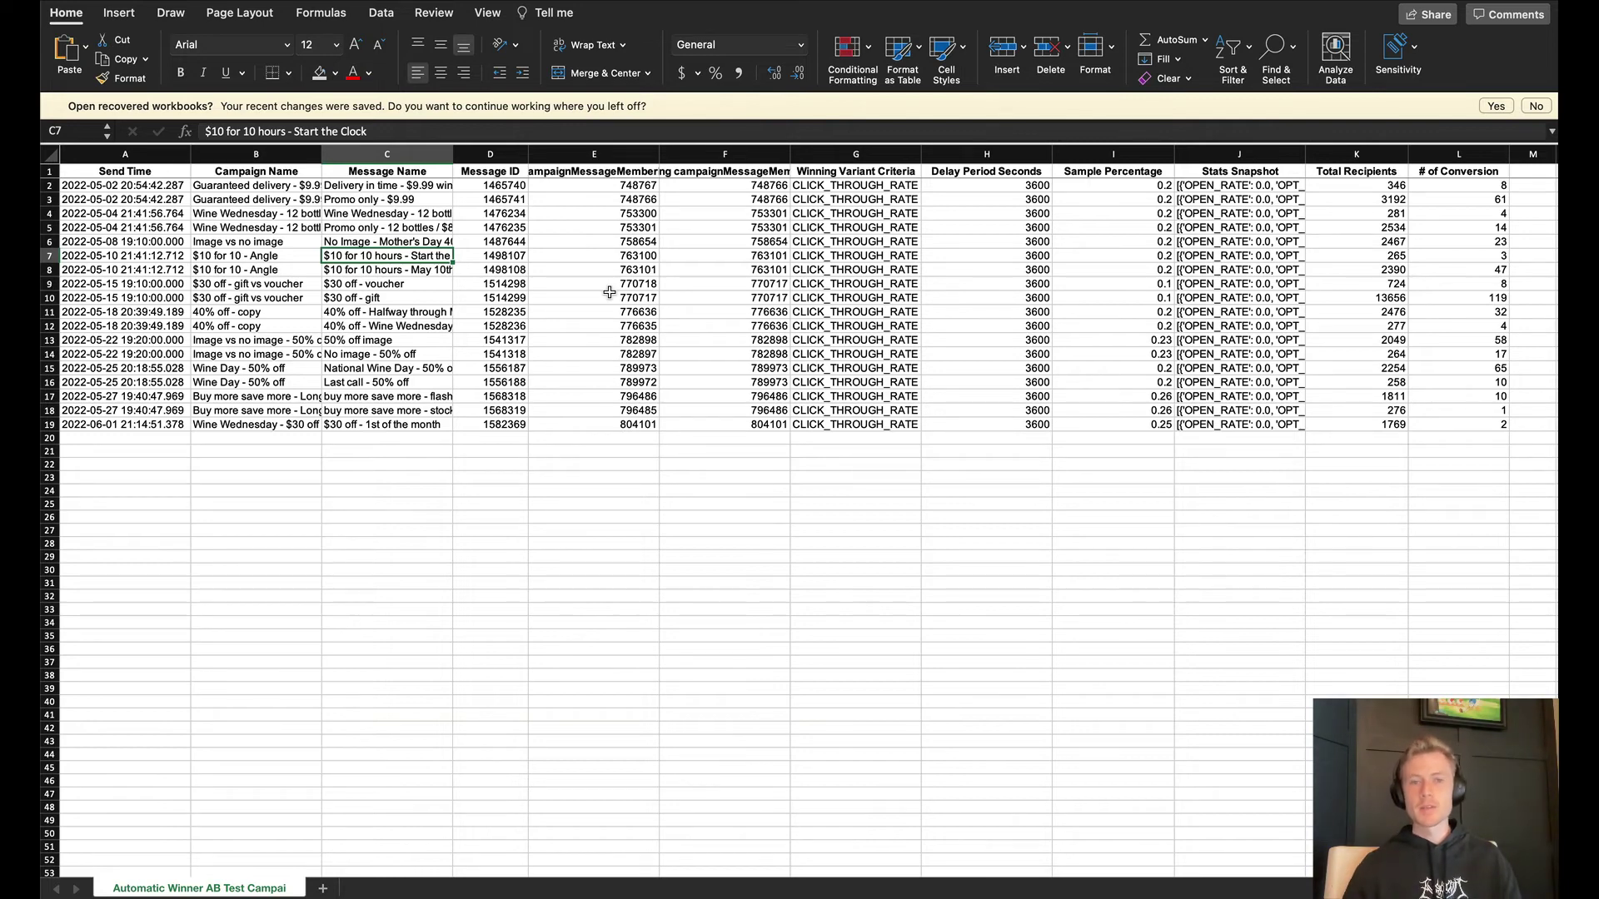
Widen the Message Name column and read the full names in C7 to C10.
click(542, 267)
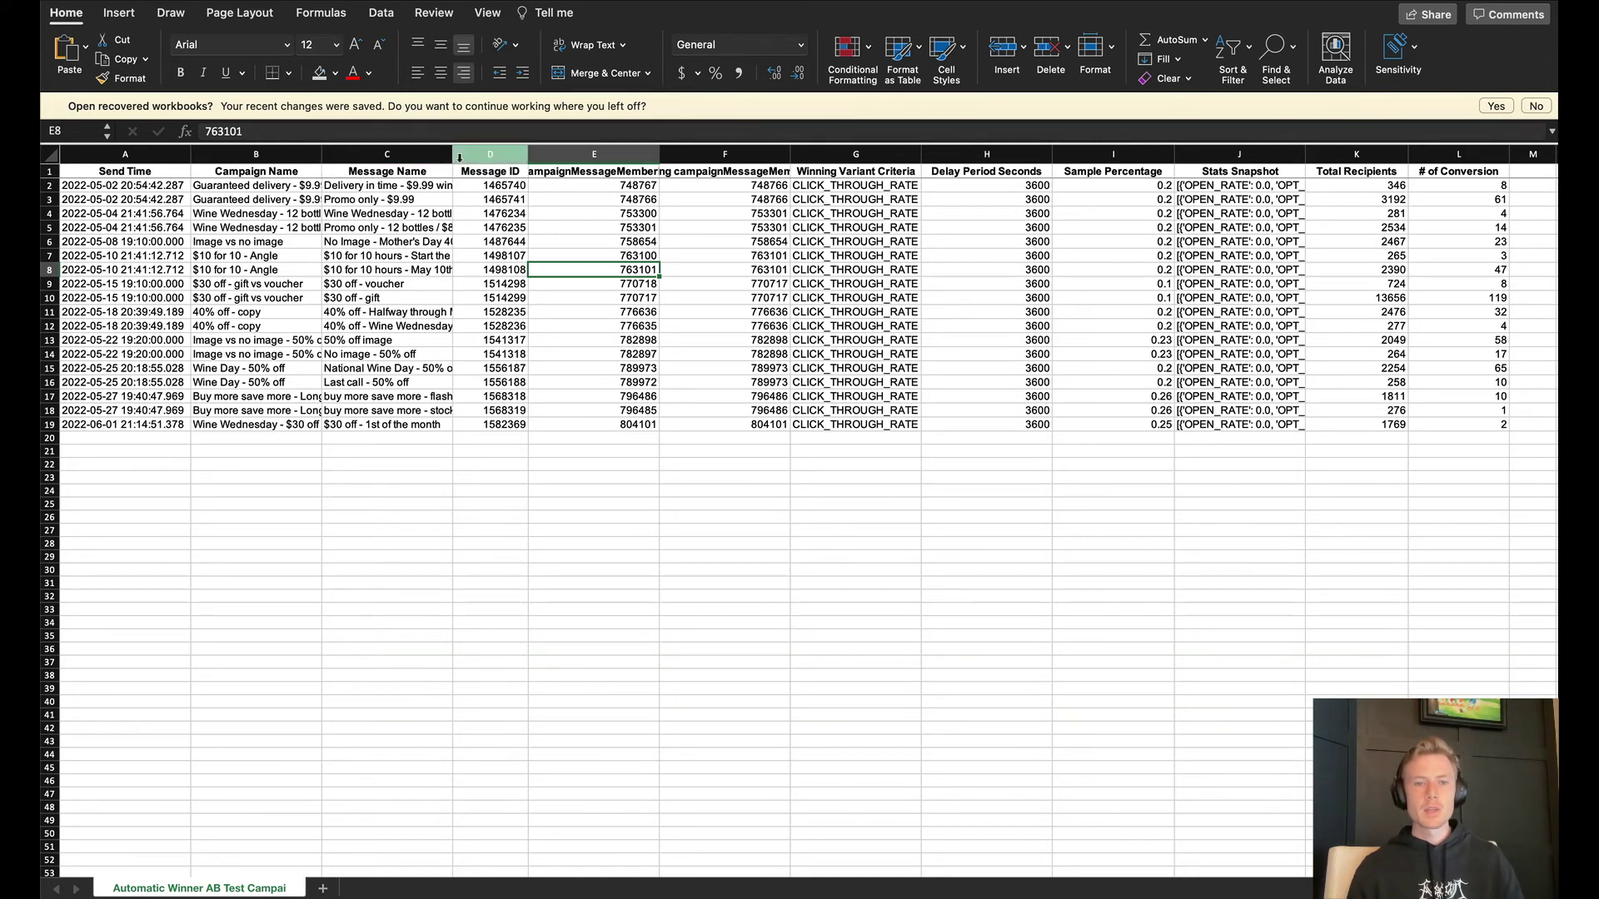
drag(452, 153, 597, 152)
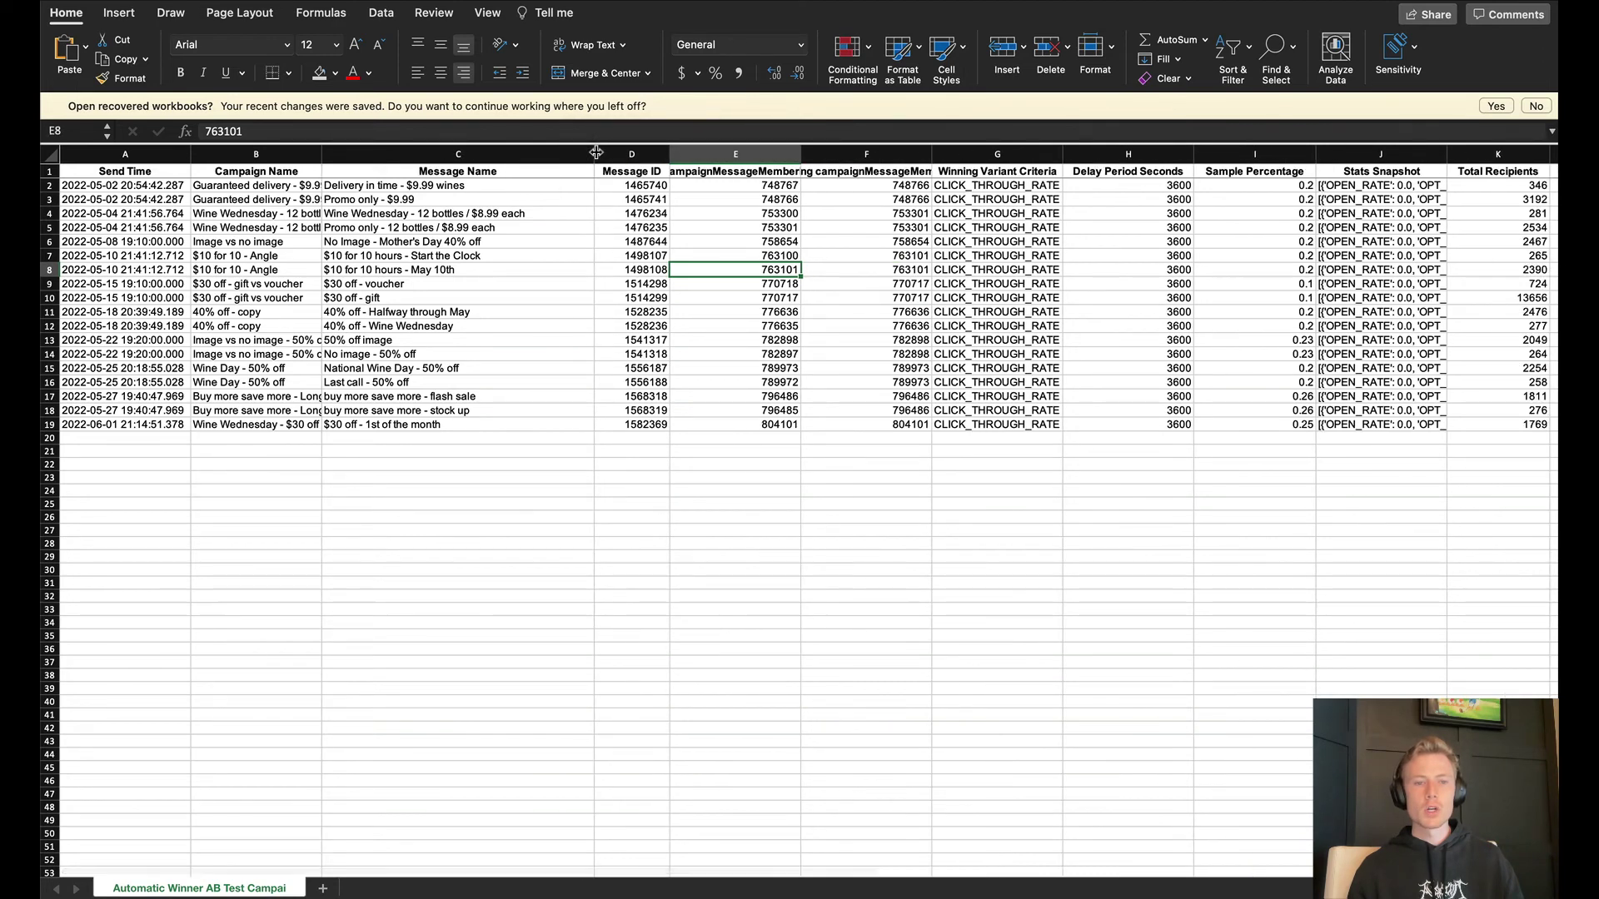
click(517, 256)
click(520, 266)
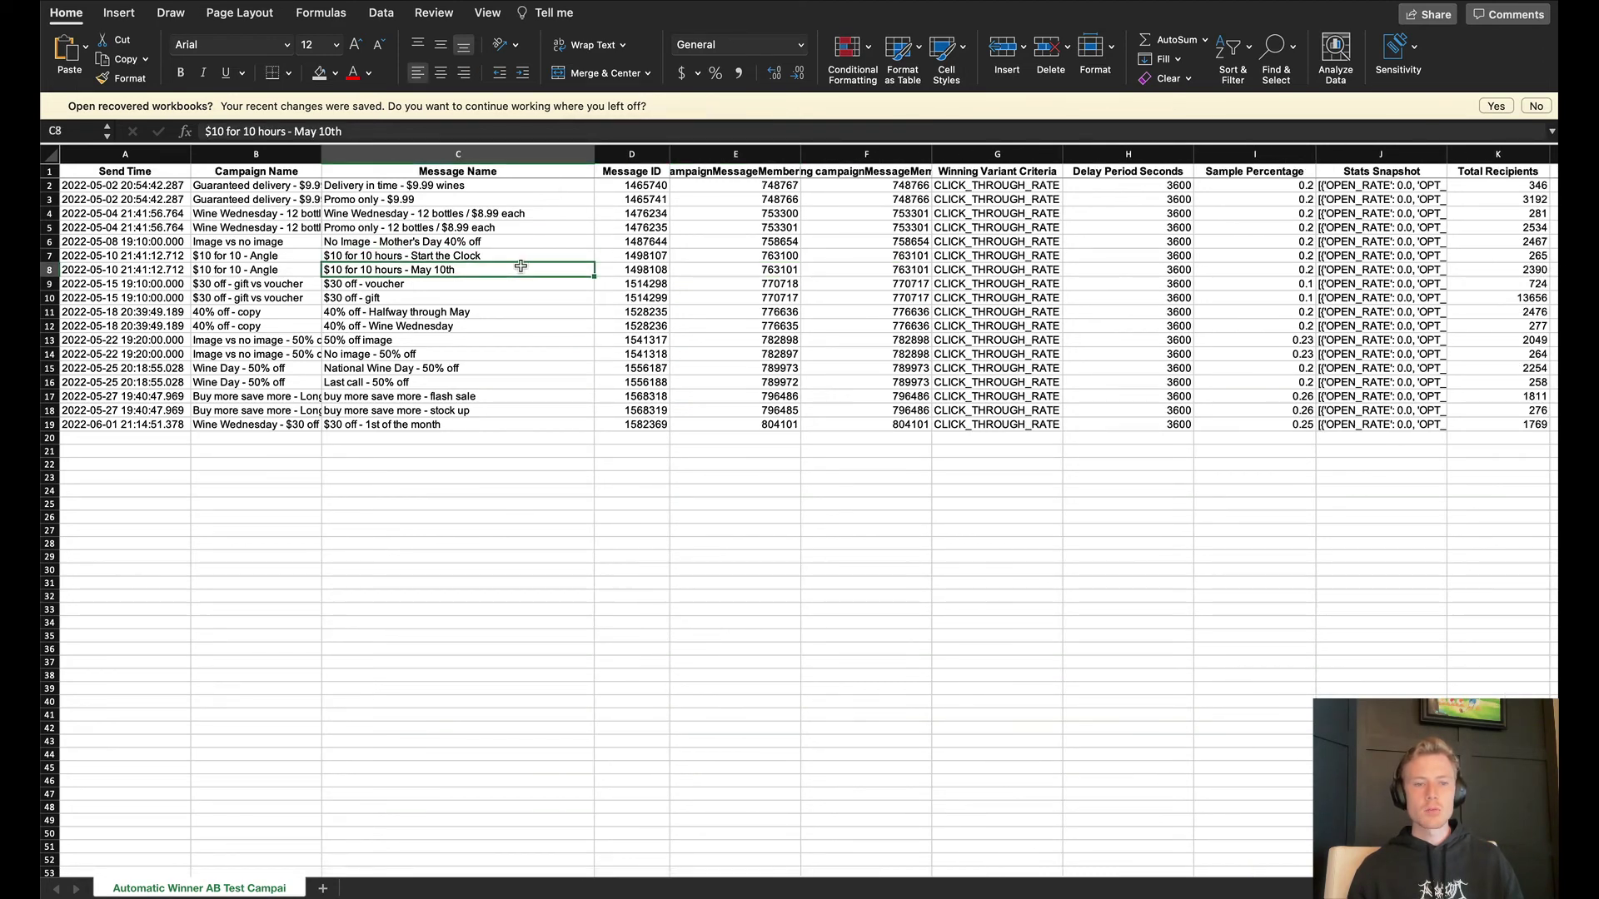
click(434, 287)
click(432, 298)
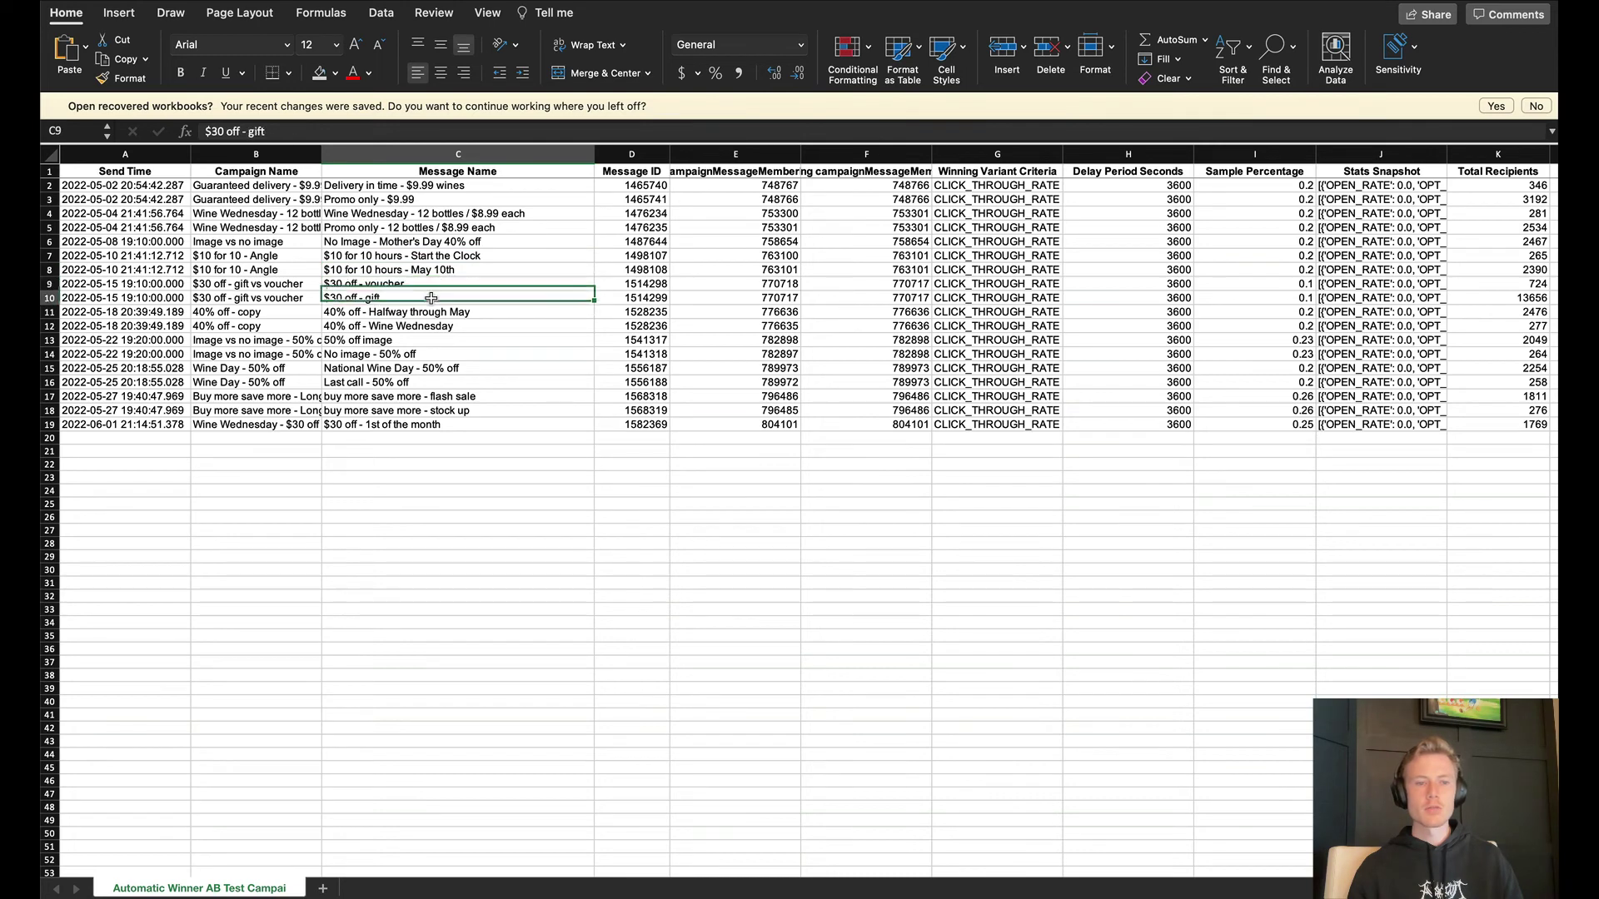
Compare the $30 off voucher and gift variants' recipients and conversions (13656, 119).
key(Up)
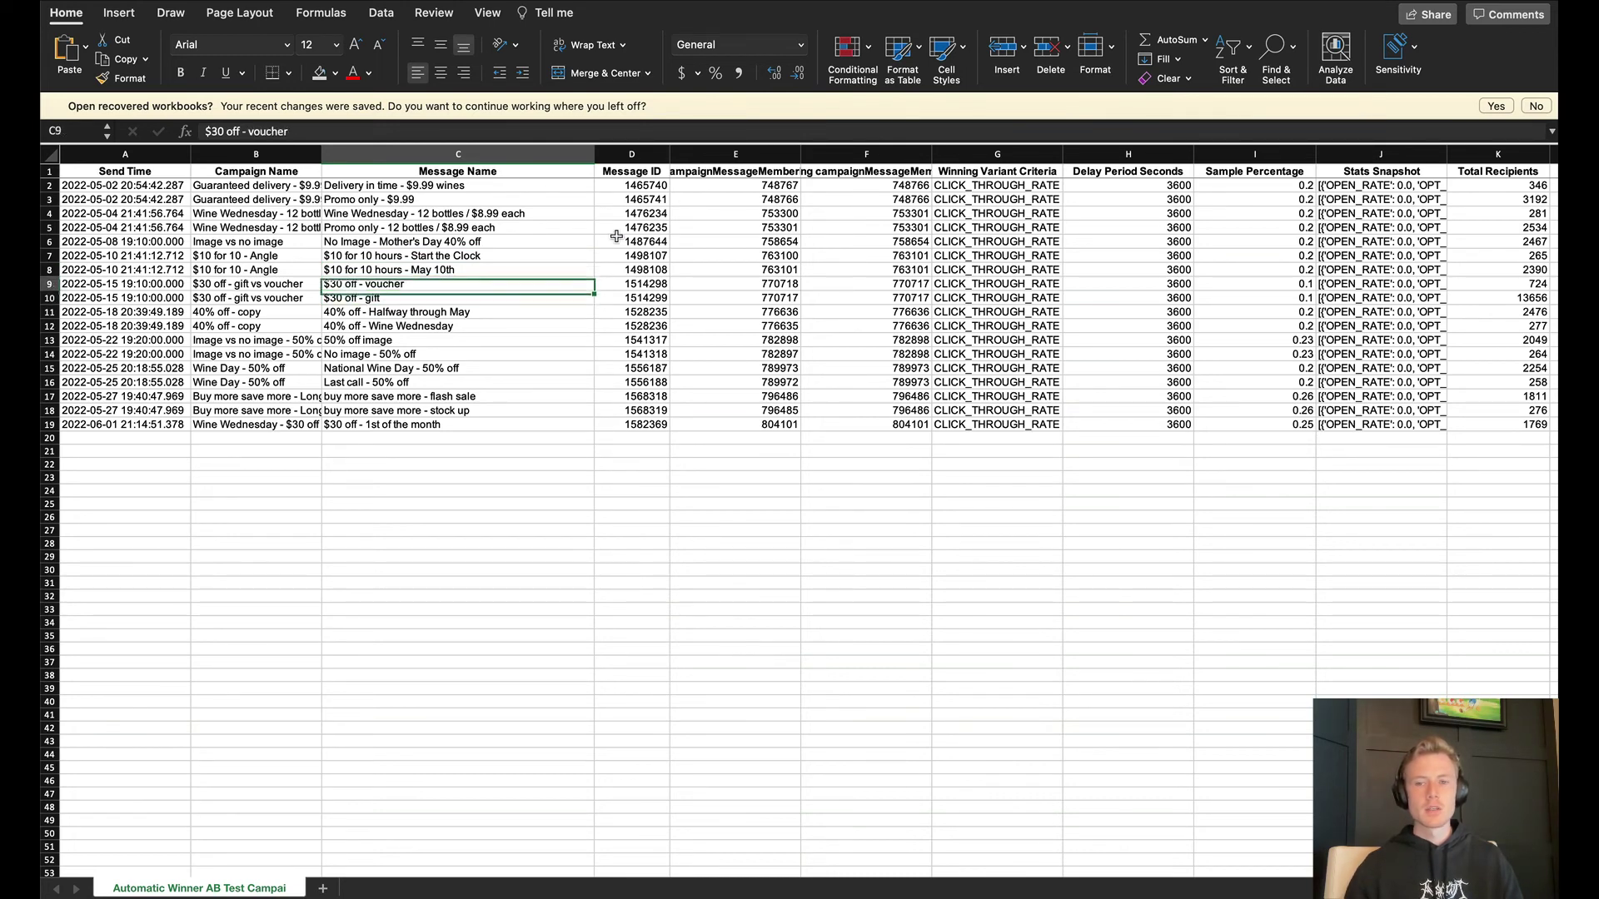
key(Right)
key(Right)
key(Right)
key(Right)
key(Right)
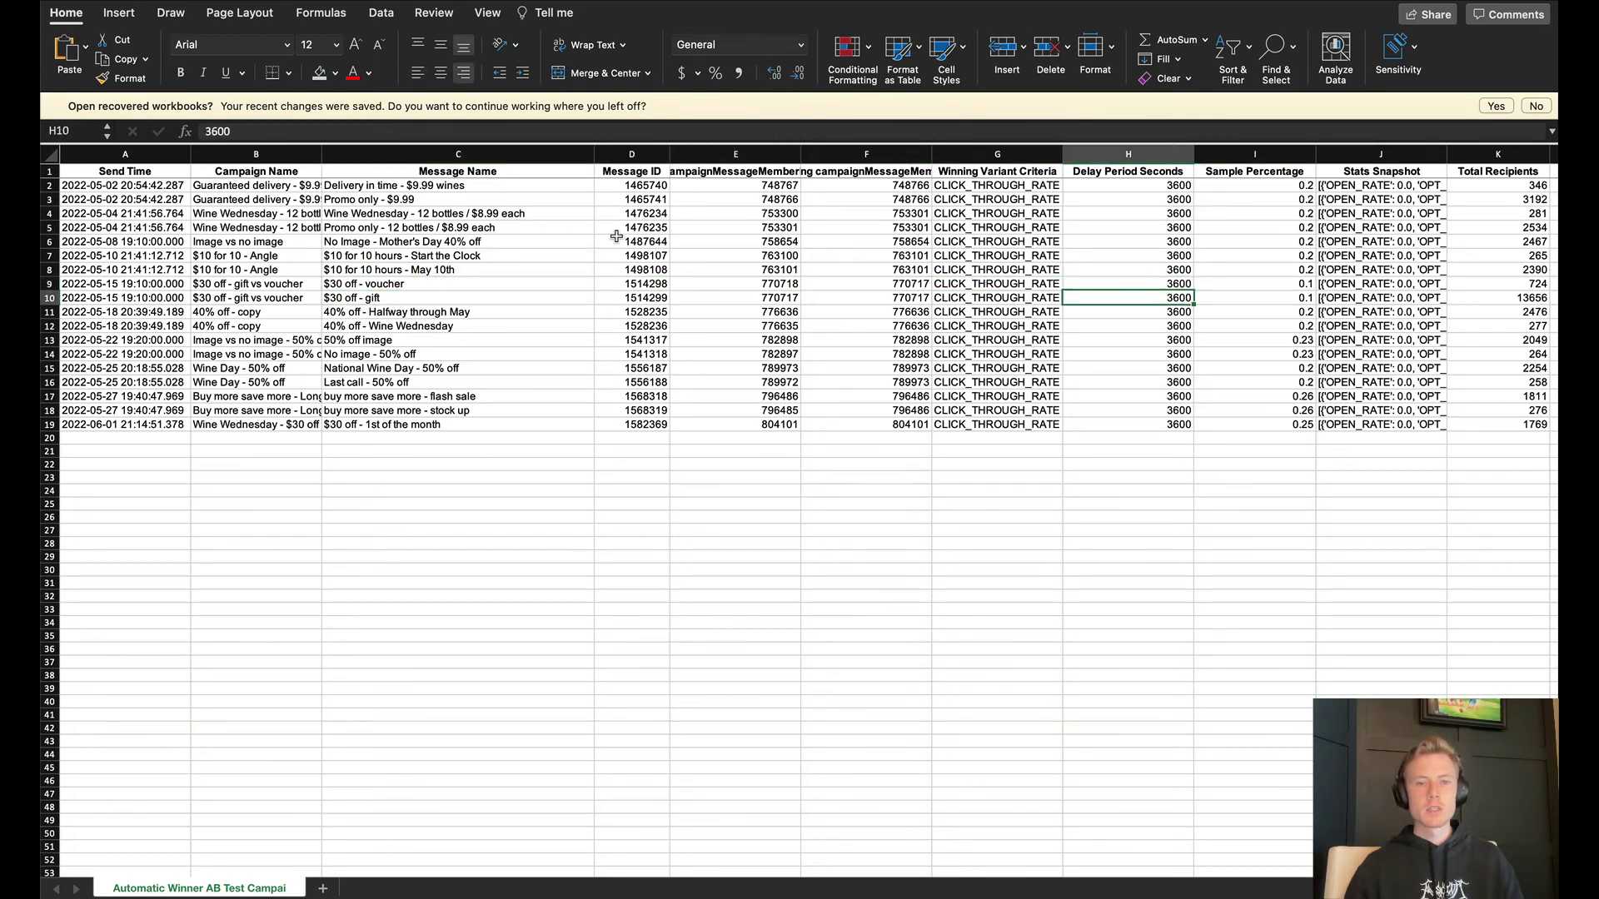
key(Right)
key(Right)
key(Right)
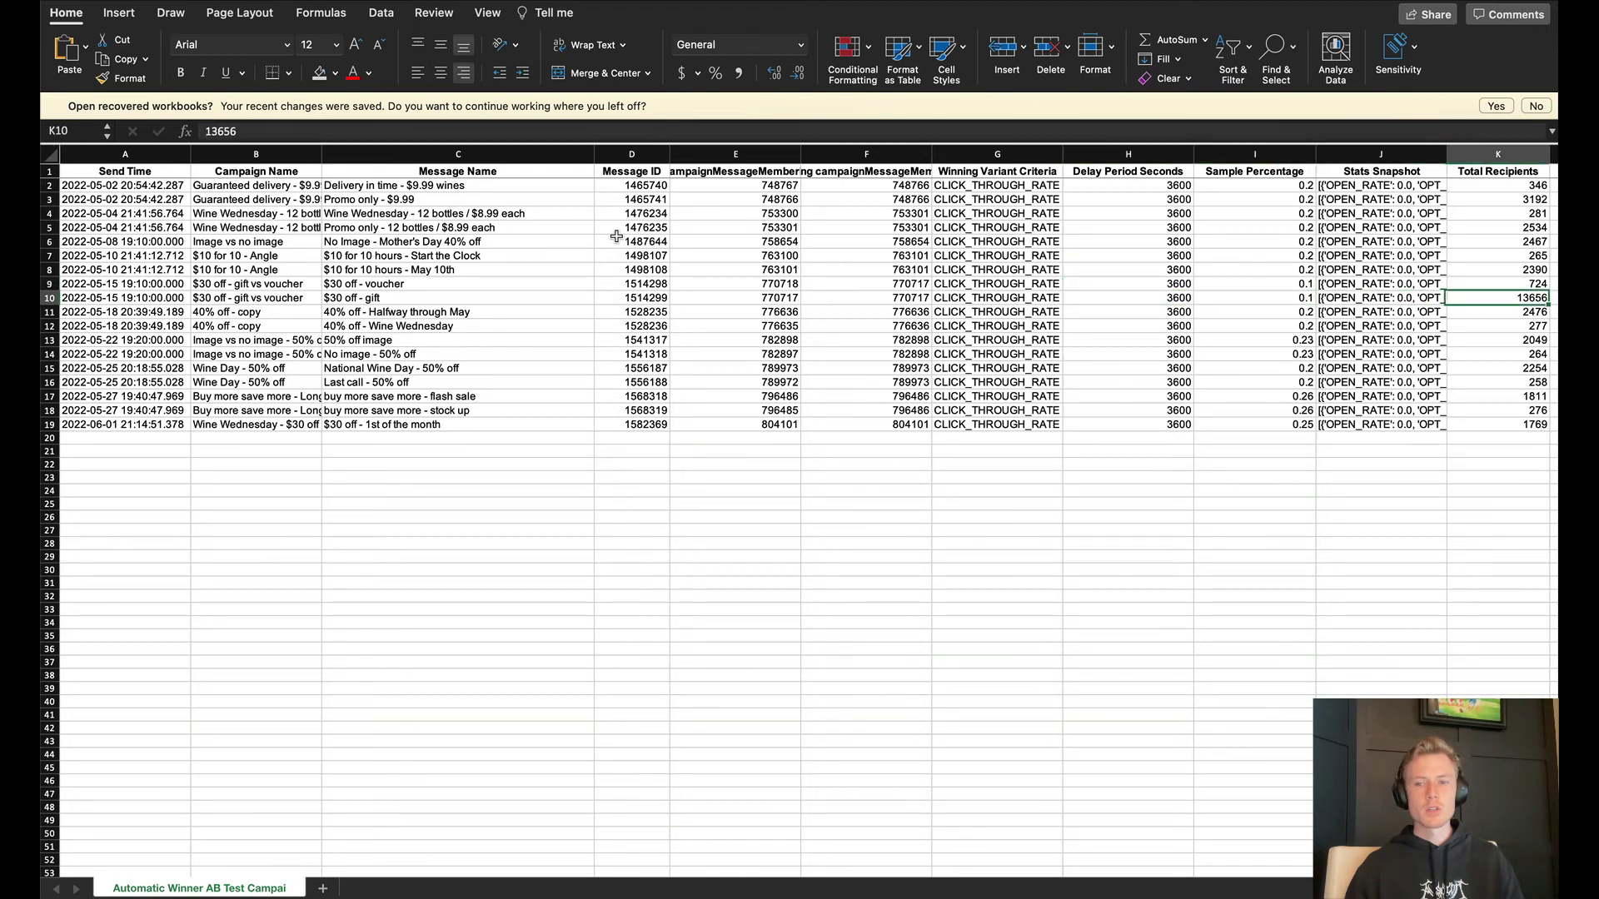
key(Down)
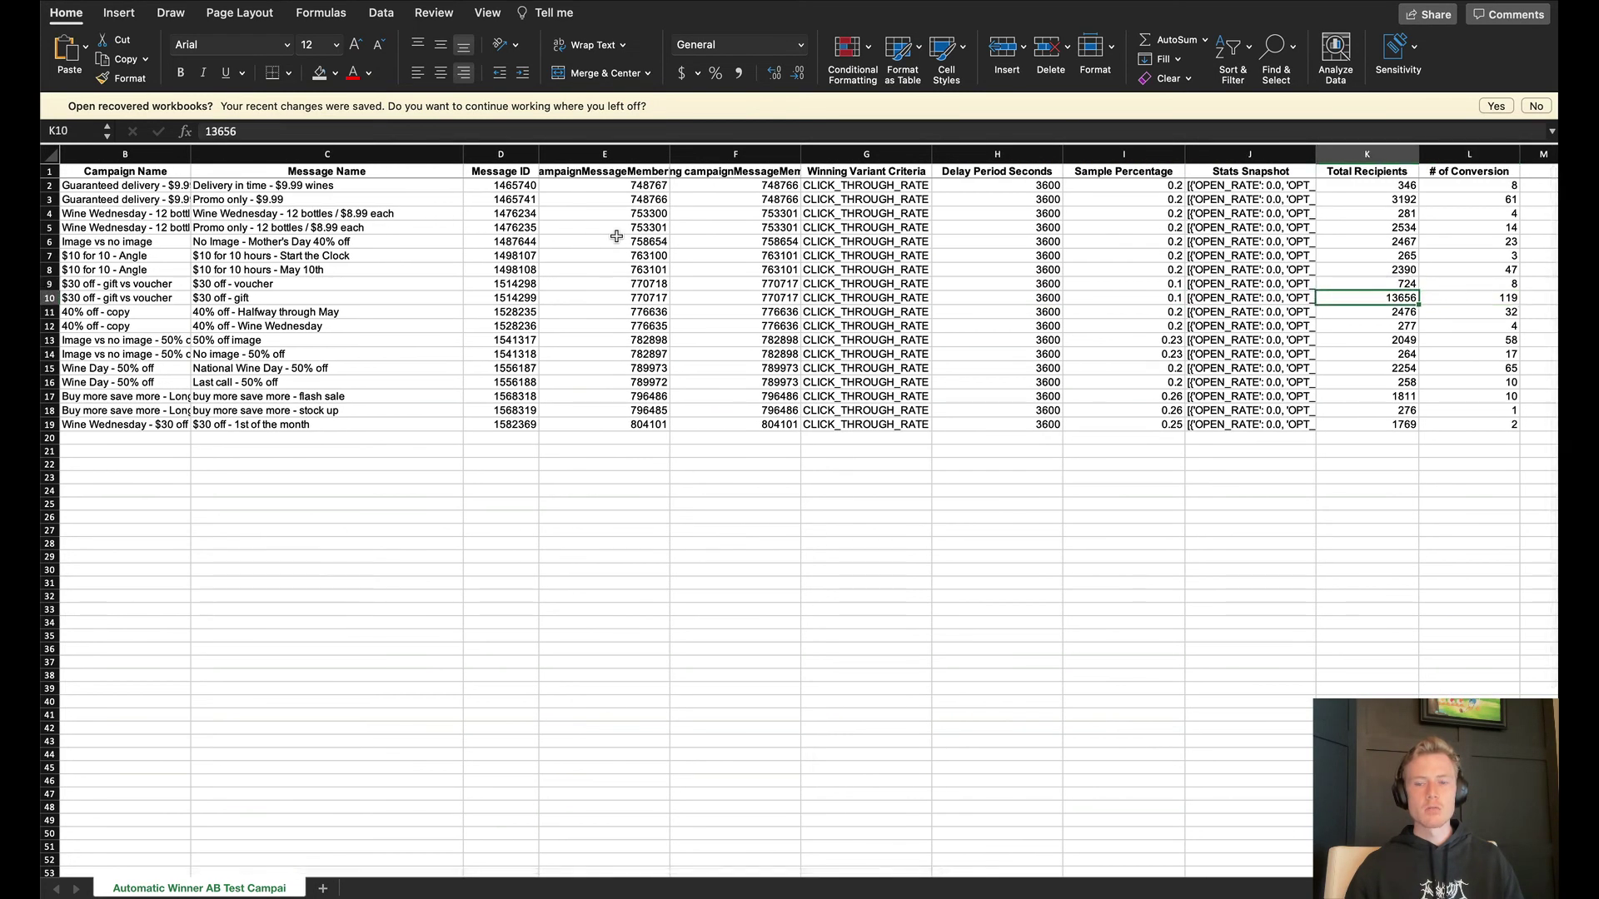
key(Left)
key(Right)
key(Up)
key(Down)
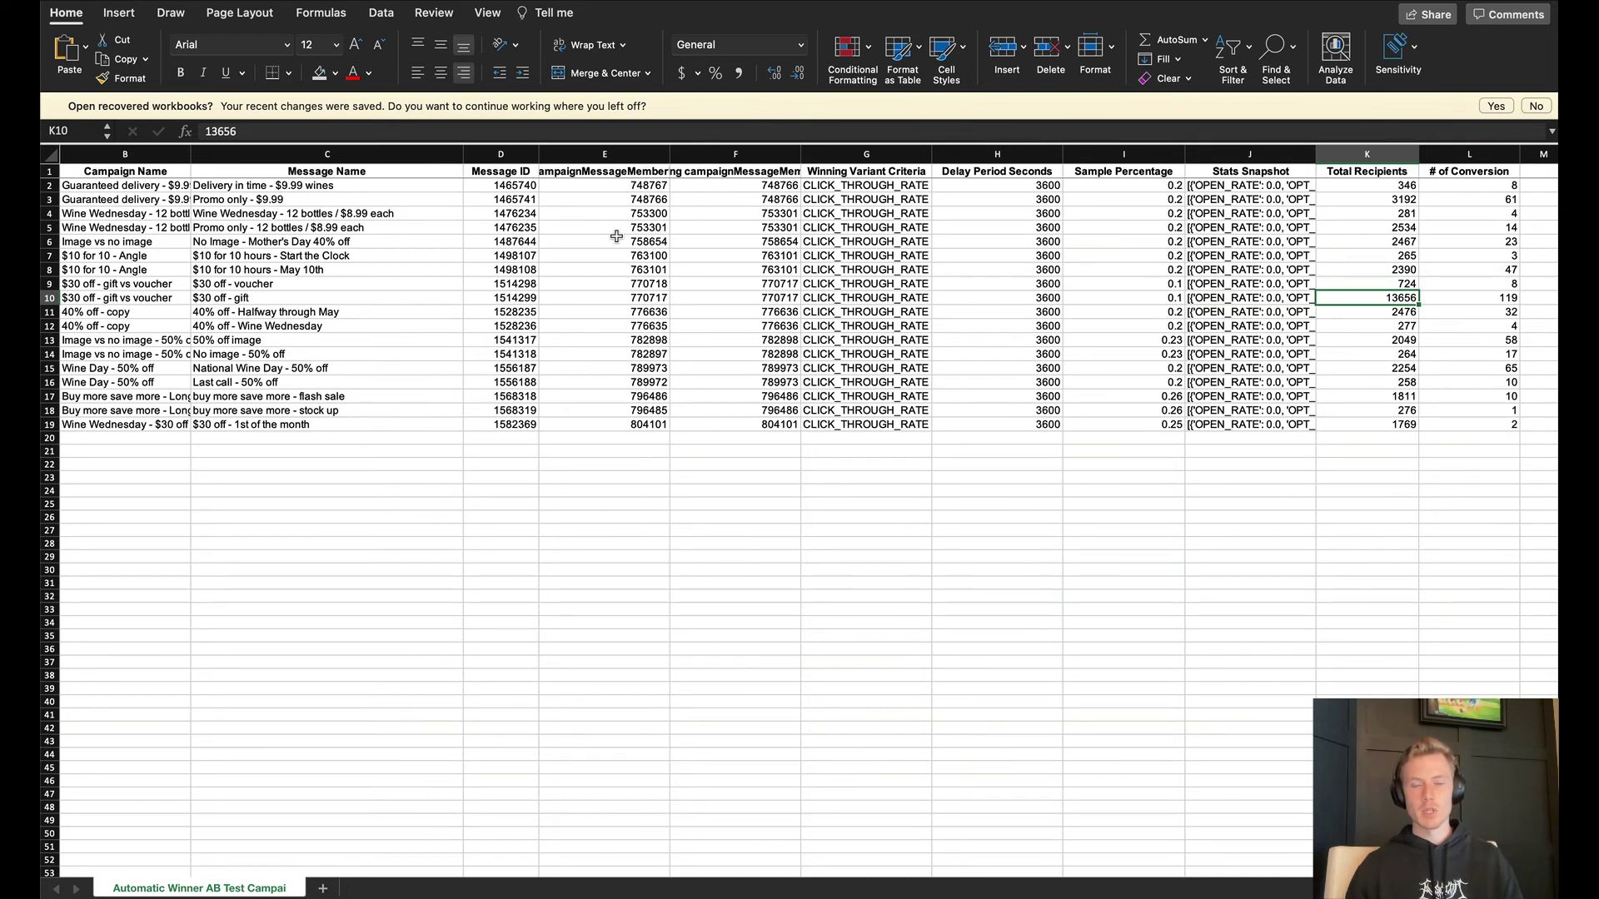
key(Right)
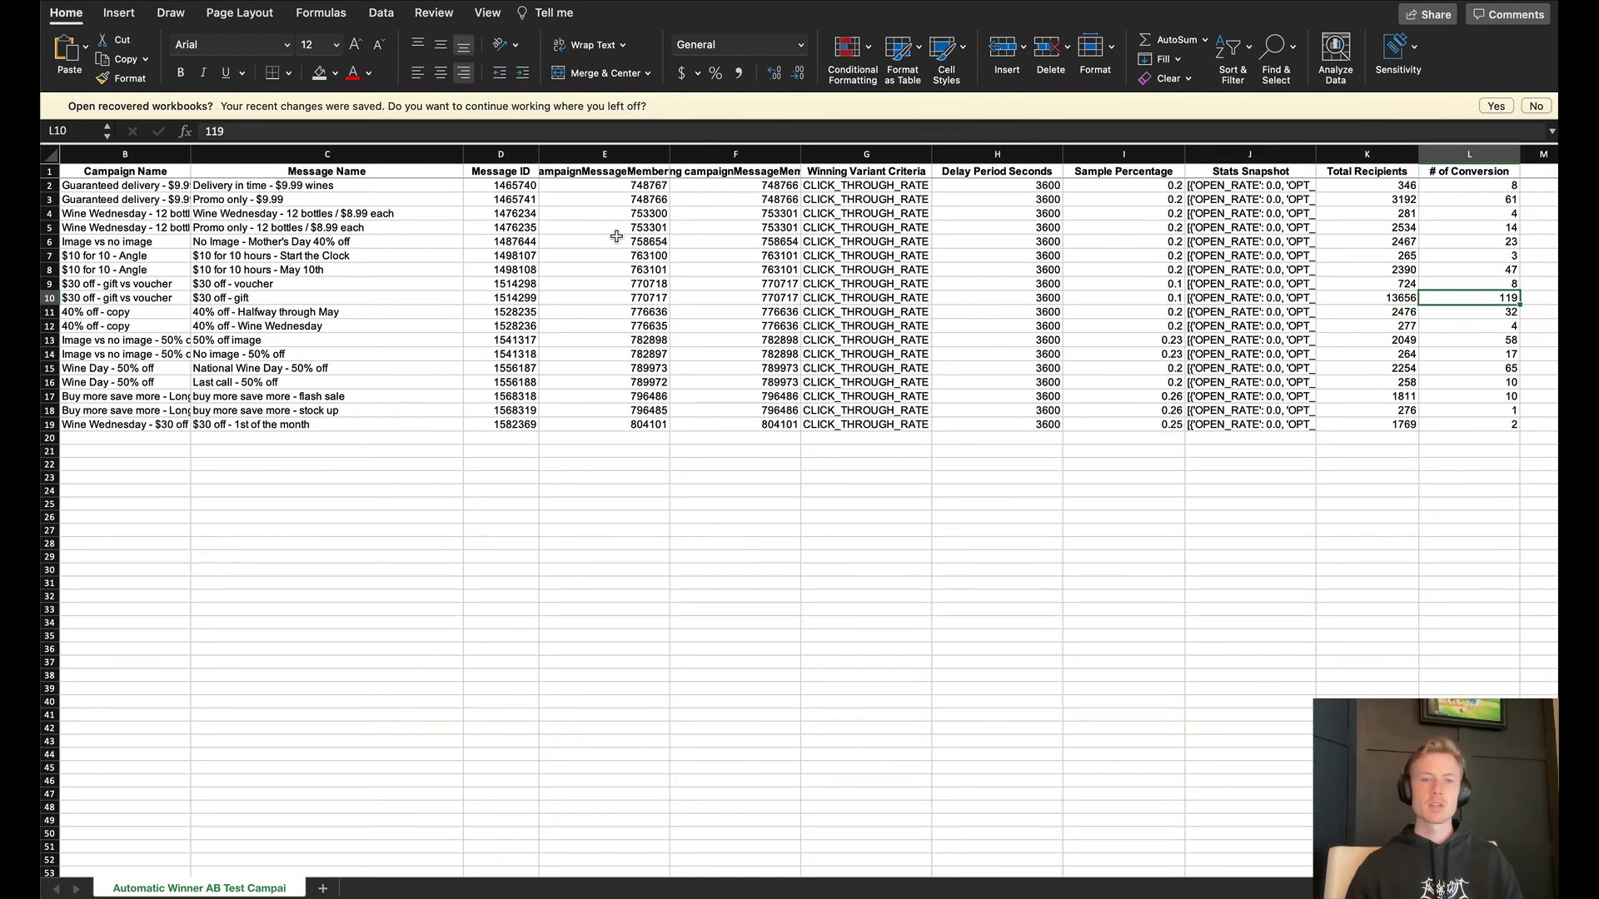